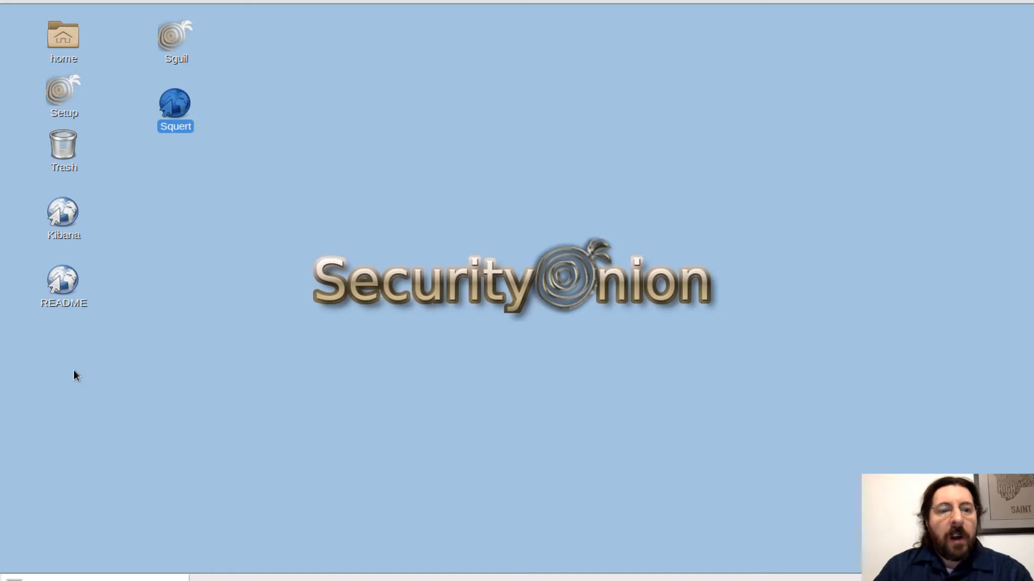
Restore the minimized terminal window.
{"action": "left_click", "coordinate": [107, 578]}
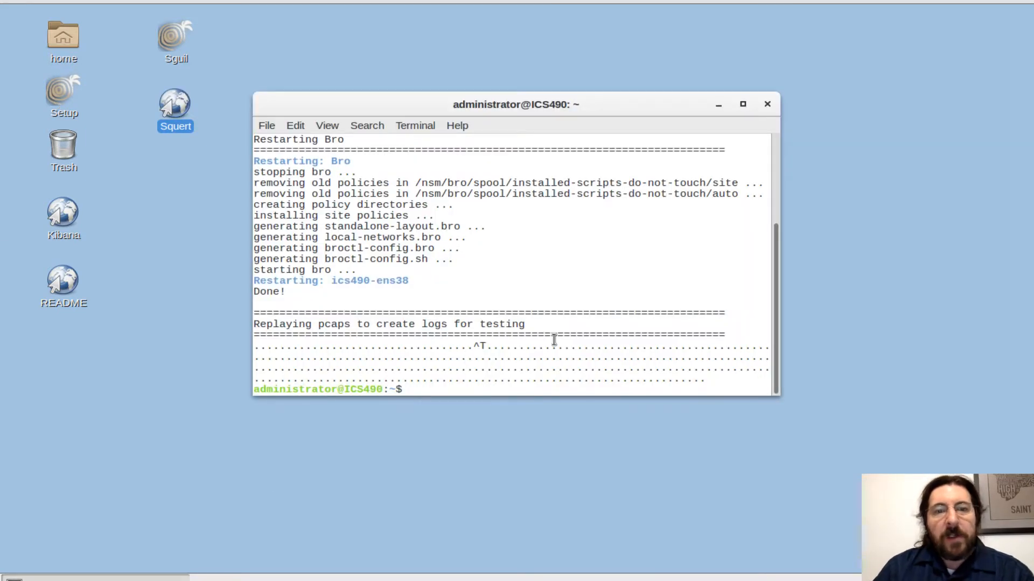
{"action": "type", "text": "sudo so-test"}
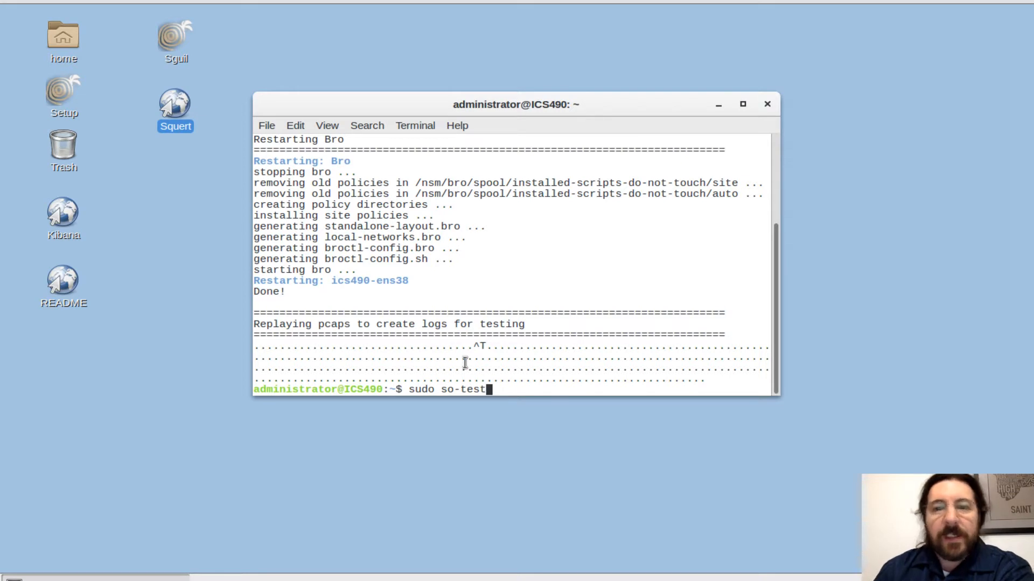
{"action": "key", "text": "BackSpace"}
{"action": "key", "text": "BackSpace"}
{"action": "key", "text": "BackSpace"}
{"action": "key", "text": "BackSpace"}
{"action": "key", "text": "BackSpace"}
{"action": "key", "text": "BackSpace"}
{"action": "key", "text": "BackSpace"}
{"action": "key", "text": "BackSpace"}
{"action": "key", "text": "BackSpace"}
{"action": "key", "text": "BackSpace"}
{"action": "key", "text": "BackSpace"}
{"action": "key", "text": "BackSpace"}
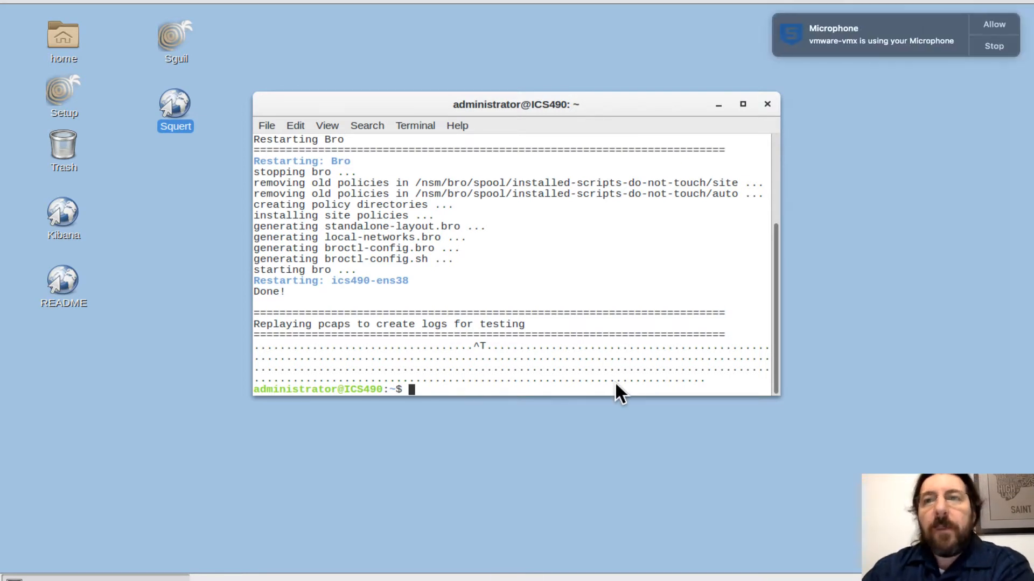
Allow the microphone use, then change into the /nsm/bro directory and list its contents.
{"action": "left_click", "coordinate": [991, 27]}
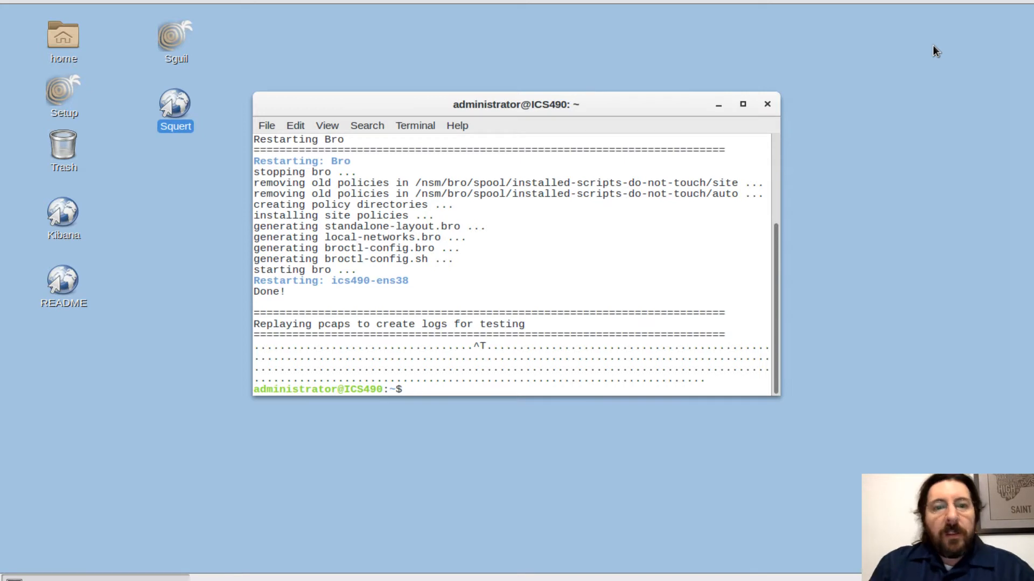
{"action": "type", "text": "cd /"}
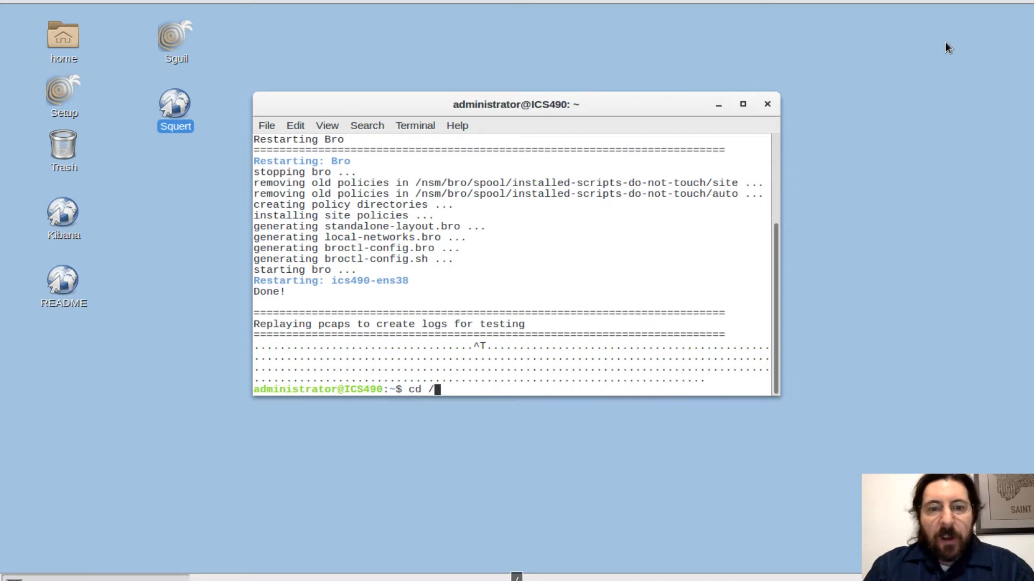
{"action": "type", "text": "nsm"}
{"action": "key", "text": "Return"}
{"action": "type", "text": "cd bro"}
{"action": "key", "text": "Return"}
{"action": "type", "text": "ls"}
{"action": "key", "text": "Return"}
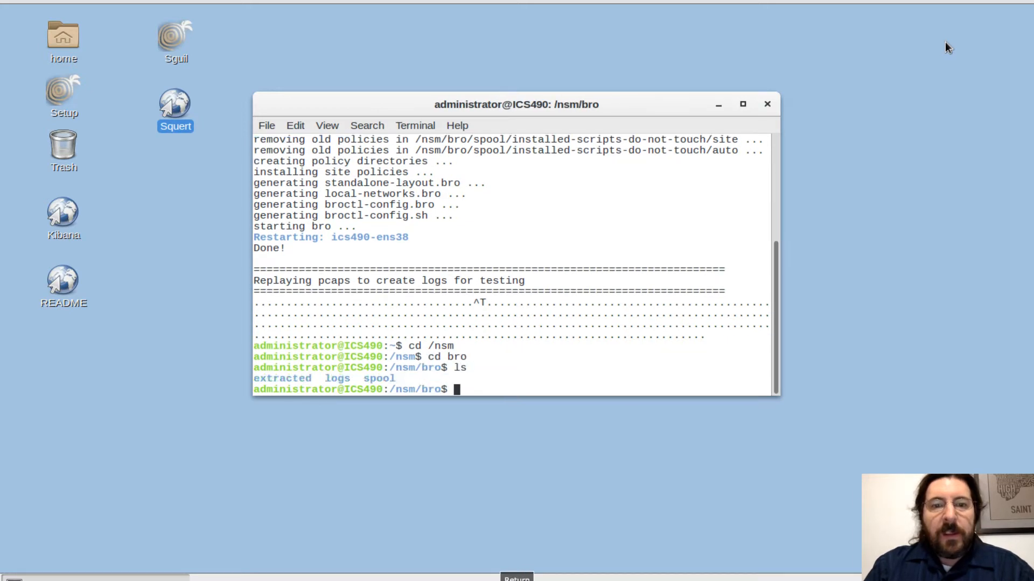
Try running spool as a command in /nsm/bro and list the directory again.
{"action": "type", "text": "spool"}
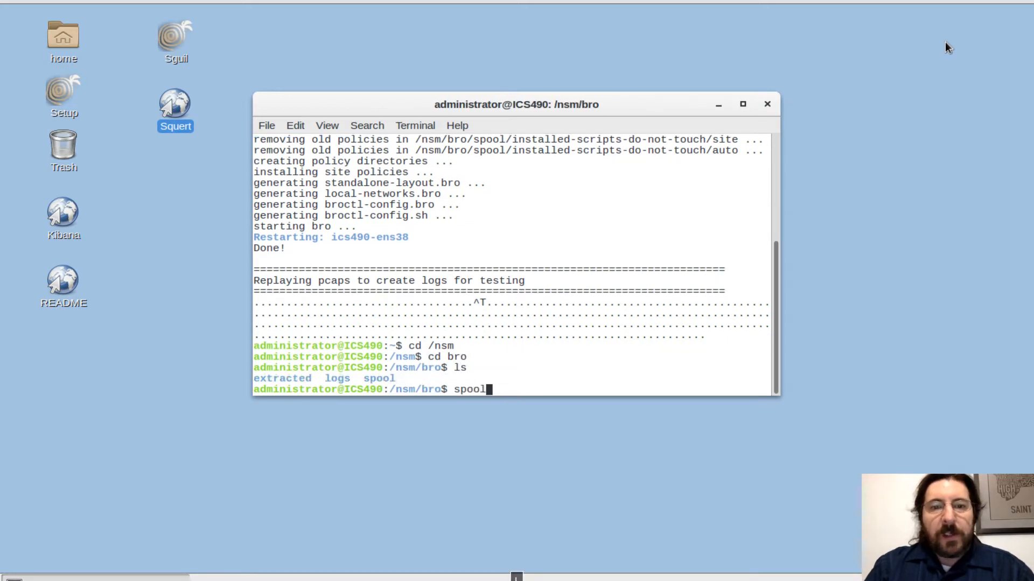
{"action": "key", "text": "Return"}
{"action": "type", "text": "ls"}
{"action": "key", "text": "Return"}
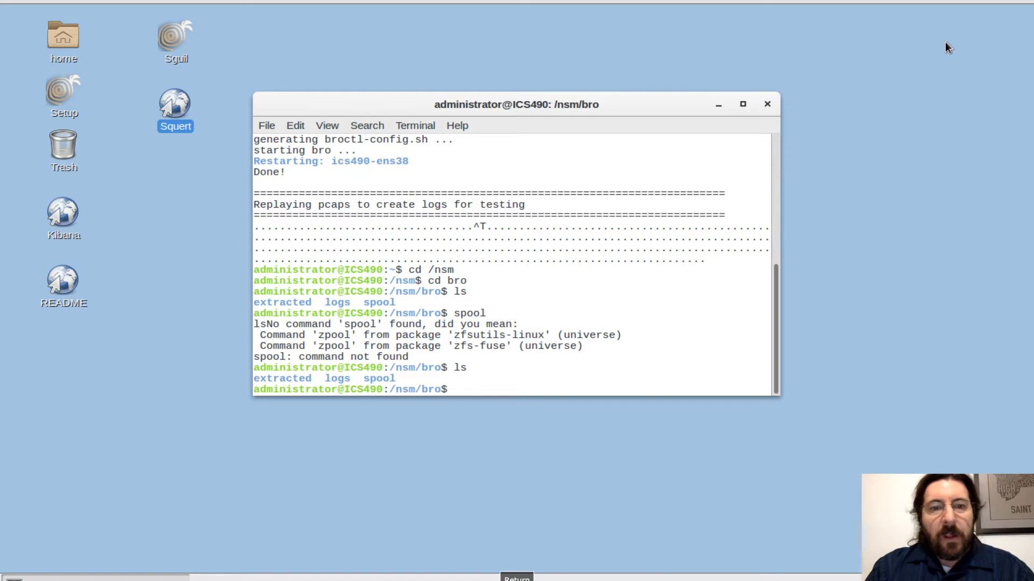
Go up to /nsm, try to enter a logs directory there, and list the contents of /nsm.
{"action": "type", "text": "cd .."}
{"action": "key", "text": "Return"}
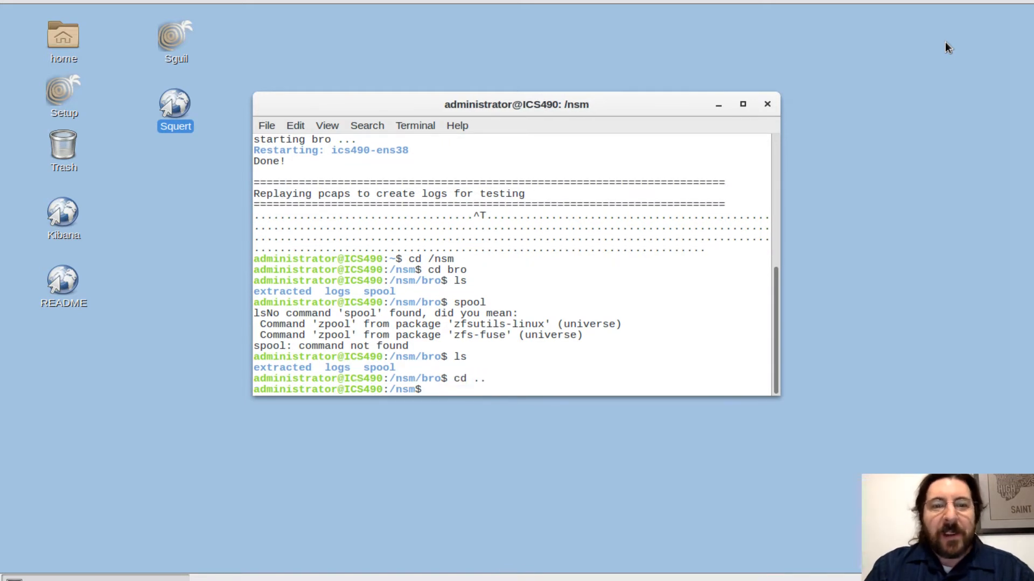
{"action": "type", "text": "cd "}
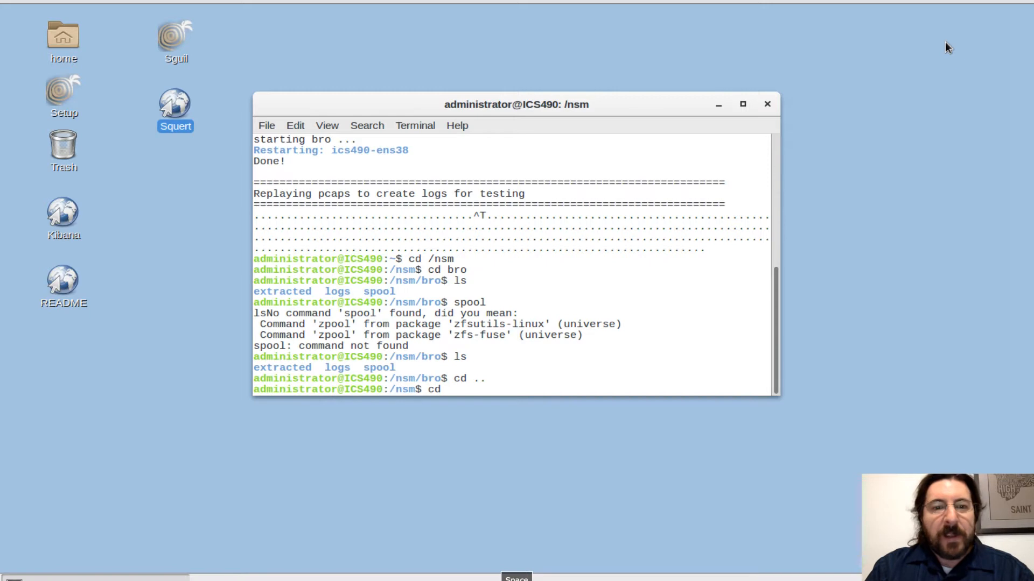
{"action": "type", "text": "logs"}
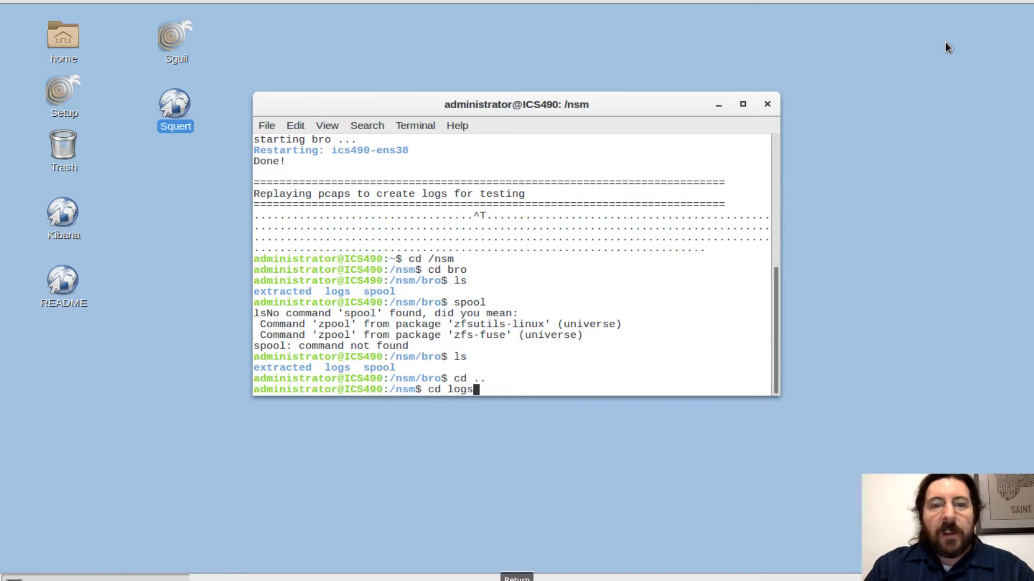
{"action": "key", "text": "Return"}
{"action": "type", "text": "cd "}
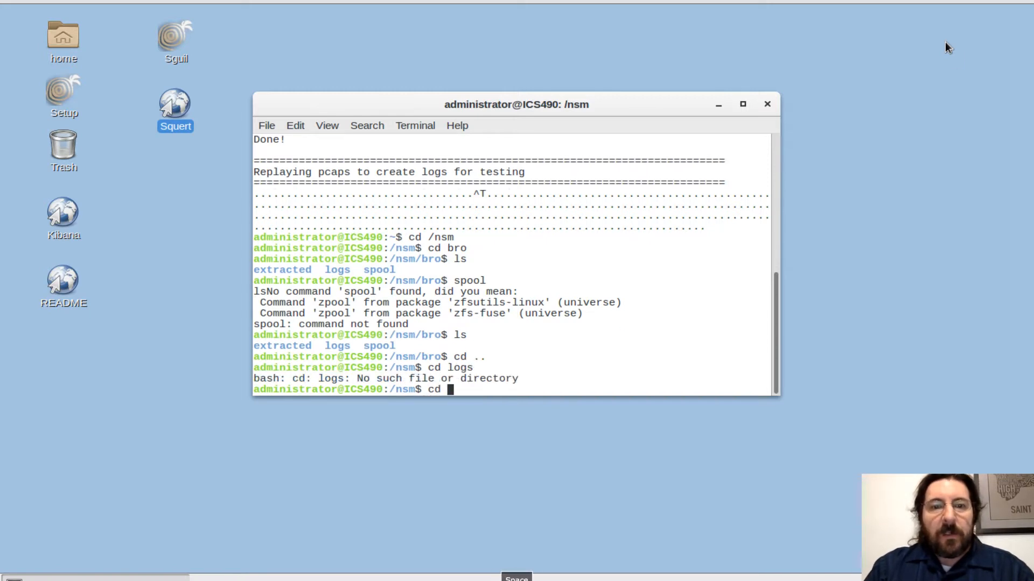
{"action": "type", "text": "logs"}
{"action": "key", "text": "Return"}
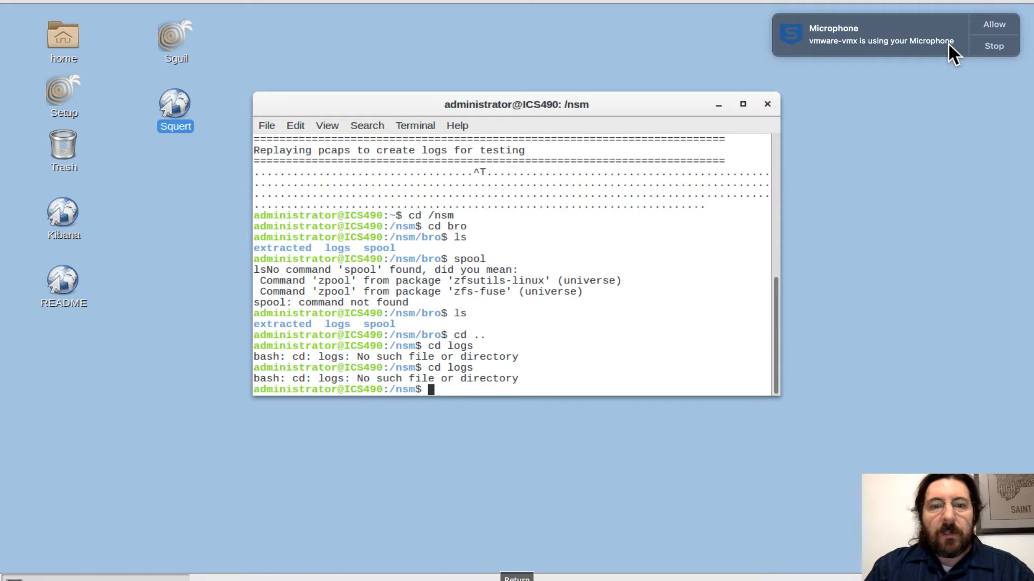
{"action": "type", "text": "ls"}
{"action": "key", "text": "Return"}
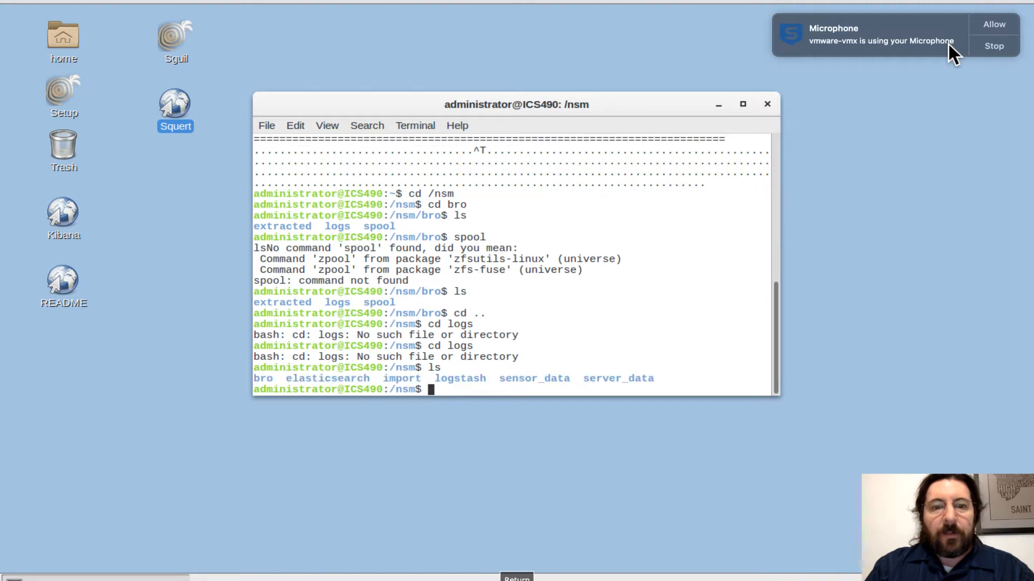
Move up to the root directory and list its contents.
{"action": "type", "text": "cd .."}
{"action": "key", "text": "Return"}
{"action": "type", "text": "ls"}
{"action": "key", "text": "Return"}
Change into nsm, bro and logs in turn, and list the contents of /nsm/bro/logs.
{"action": "type", "text": "c"}
{"action": "type", "text": "d nsm"}
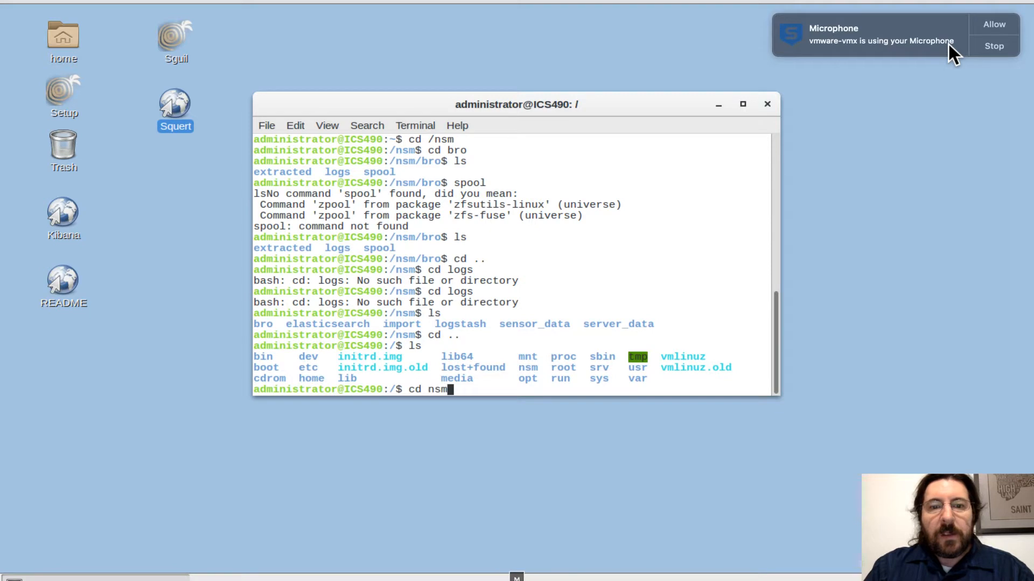
{"action": "key", "text": "Return"}
{"action": "type", "text": "cd bro"}
{"action": "key", "text": "Return"}
{"action": "type", "text": "cd logs"}
{"action": "key", "text": "Return"}
{"action": "type", "text": "ls"}
{"action": "key", "text": "Return"}
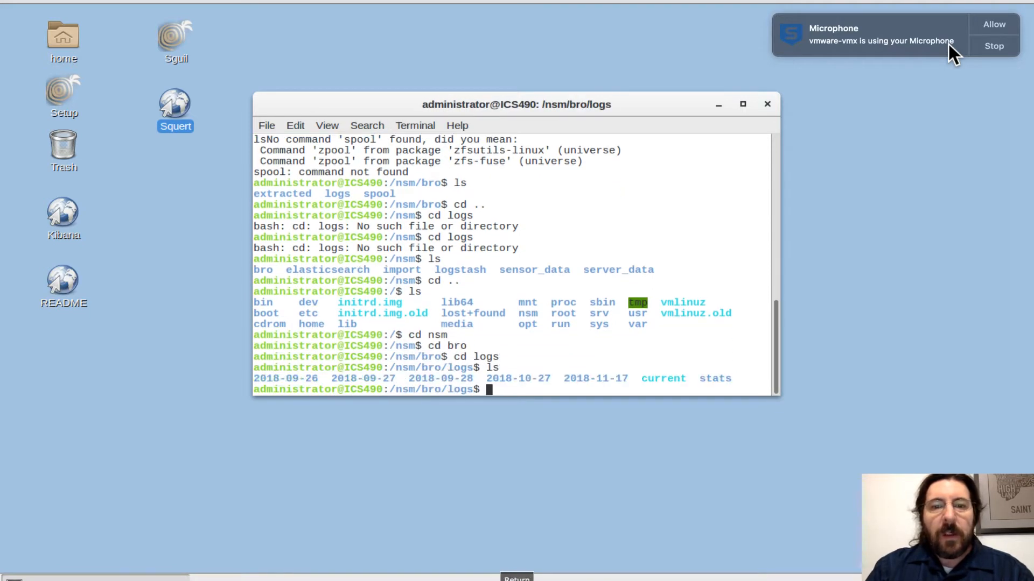
Enter the current logs directory and list its log files.
{"action": "type", "text": "cd current"}
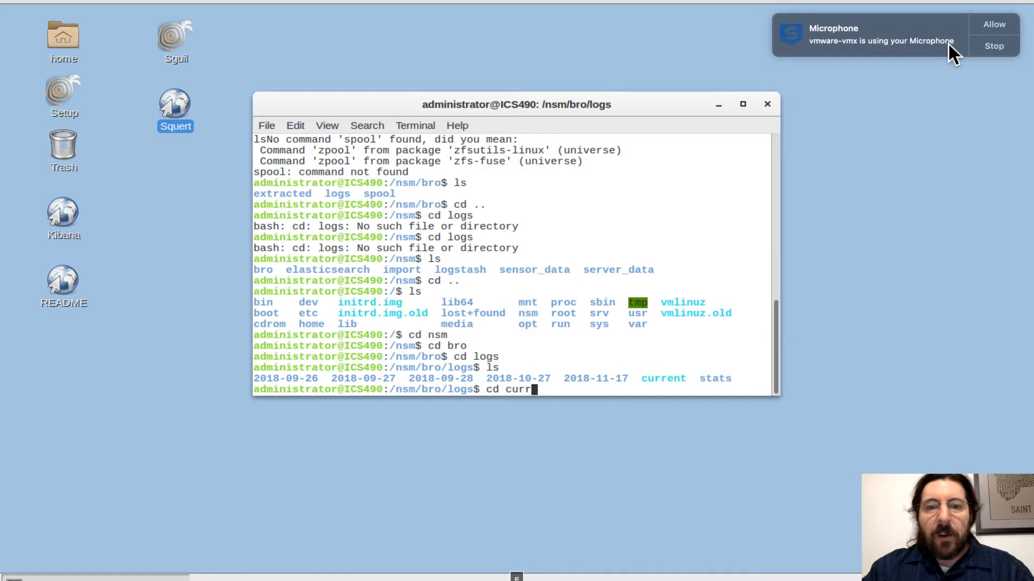
{"action": "key", "text": "Return"}
{"action": "type", "text": "ls"}
{"action": "key", "text": "Return"}
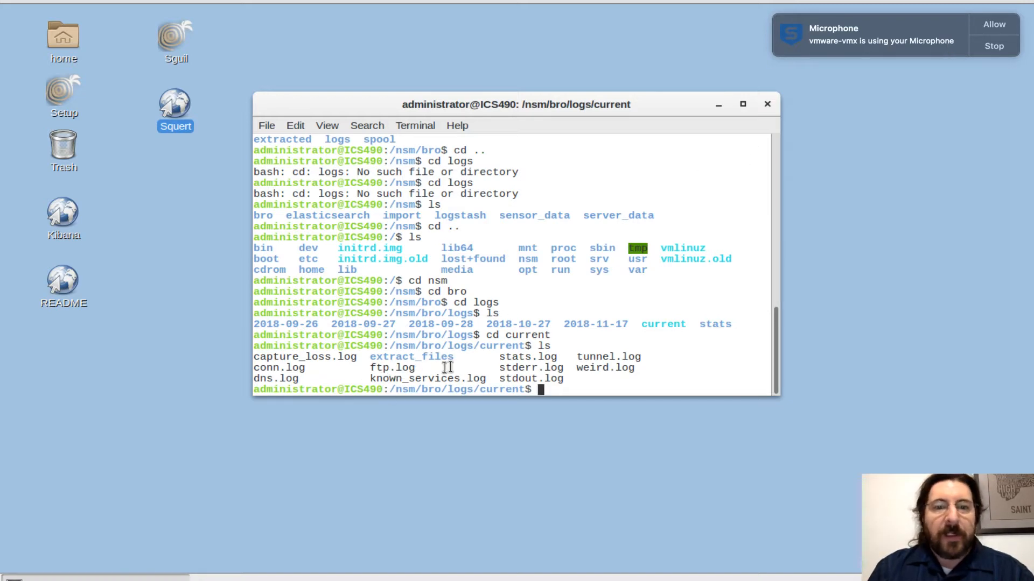
Print the contents of ftp.log to examine the recorded FTP transfers.
{"action": "type", "text": "cat f"}
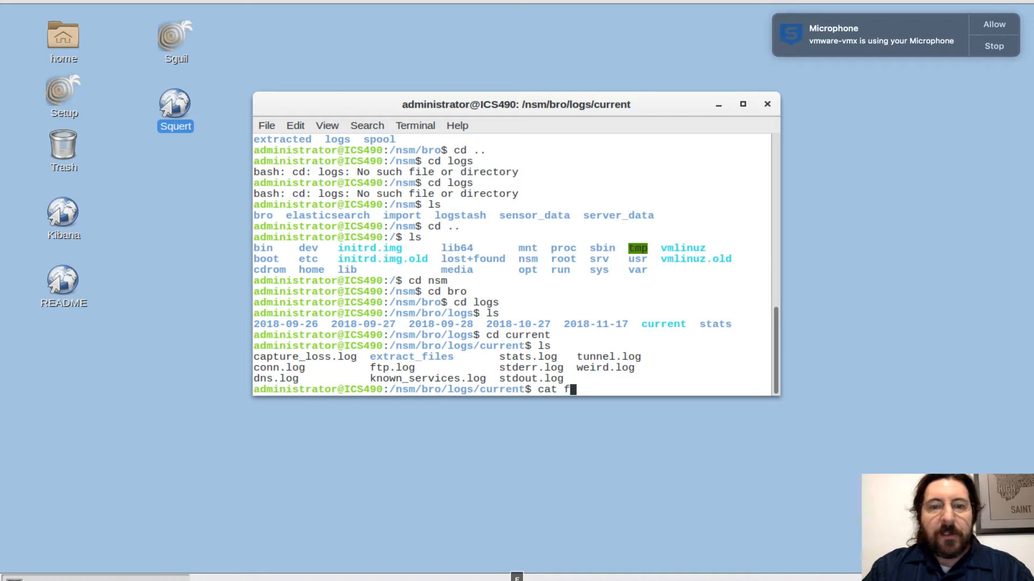
{"action": "type", "text": "tp.log"}
{"action": "key", "text": "Return"}
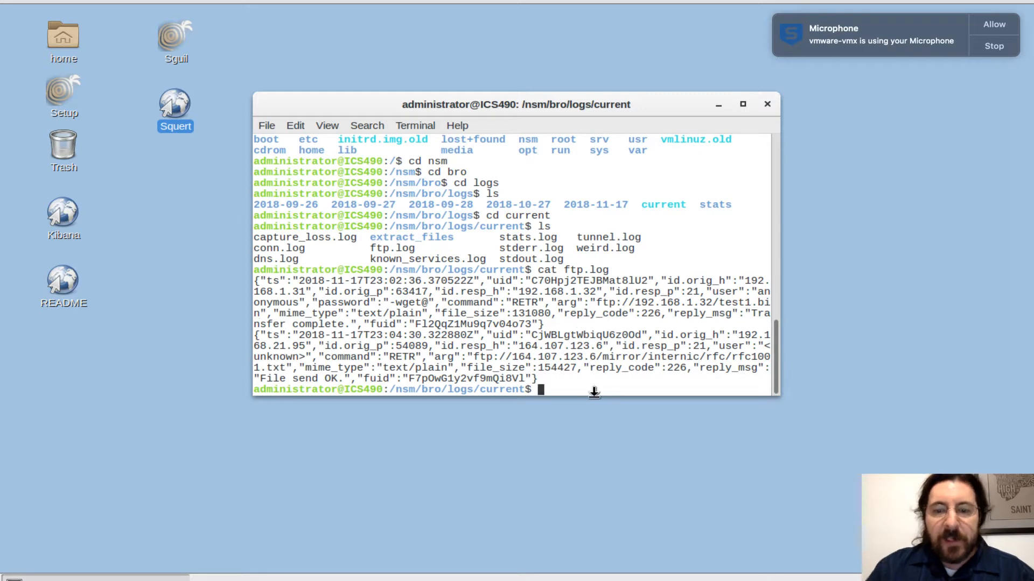
List the current log files again and print the contents of weird.log.
{"action": "type", "text": "ls"}
{"action": "key", "text": "Return"}
{"action": "type", "text": "wer"}
{"action": "key", "text": "BackSpace"}
{"action": "key", "text": "BackSpace"}
{"action": "key", "text": "BackSpace"}
{"action": "type", "text": "cat wq"}
{"action": "key", "text": "BackSpace"}
{"action": "key", "text": "Tab"}
{"action": "key", "text": "Return"}
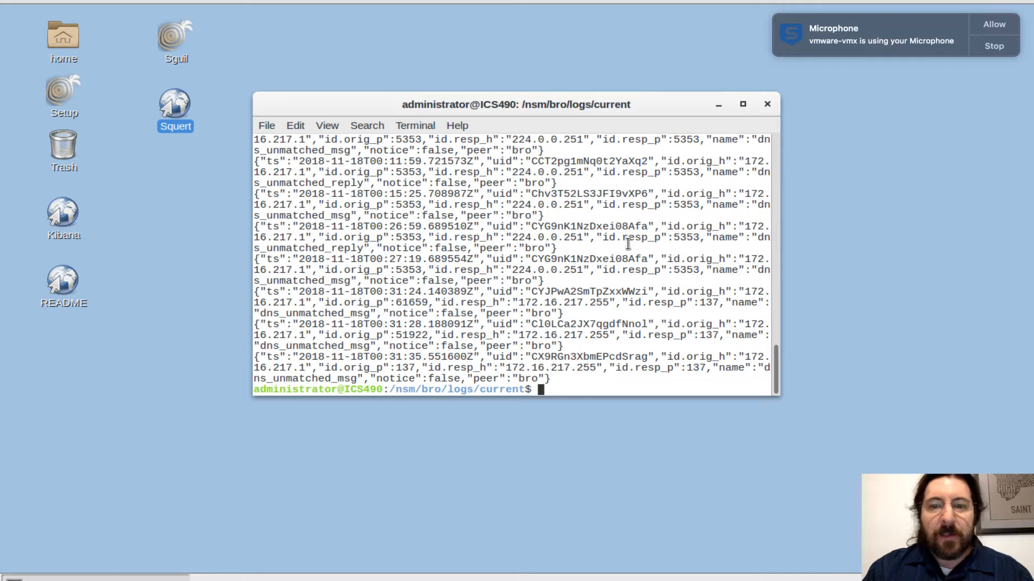
Move back up through /nsm/bro/logs to /nsm/bro, listing the contents of each directory.
{"action": "type", "text": "cd .."}
{"action": "key", "text": "Return"}
{"action": "type", "text": "ls"}
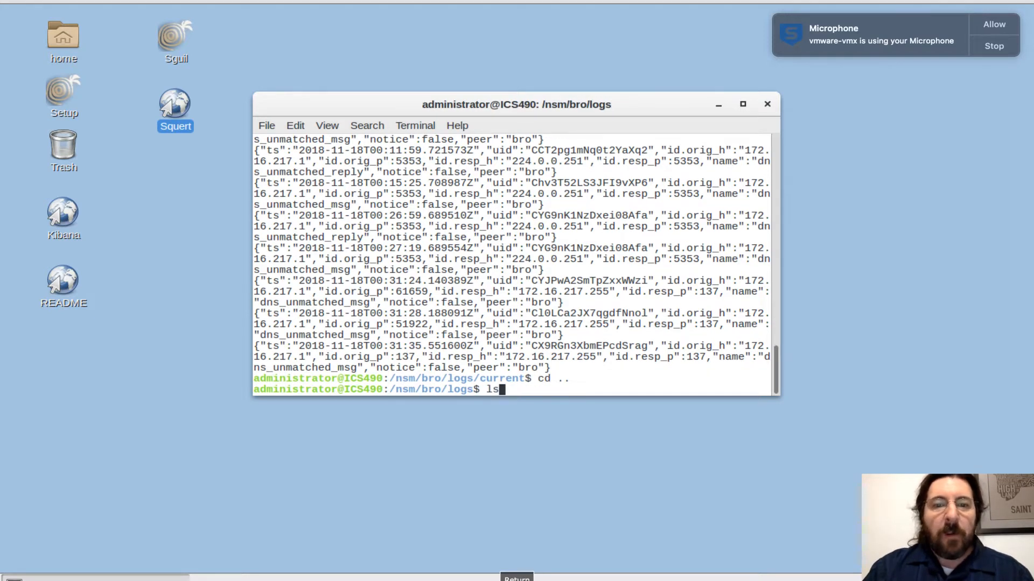
{"action": "key", "text": "Return"}
{"action": "type", "text": "cd .."}
{"action": "key", "text": "Return"}
{"action": "type", "text": "ls"}
{"action": "key", "text": "Return"}
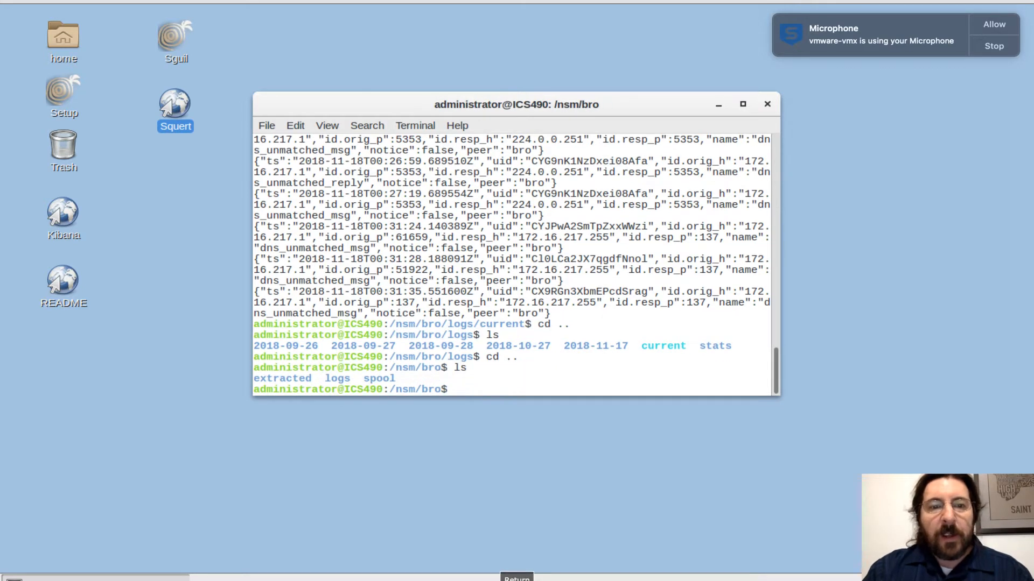
Enter the extracted directory and list the files that Bro carved from traffic.
{"action": "type", "text": "cd exta"}
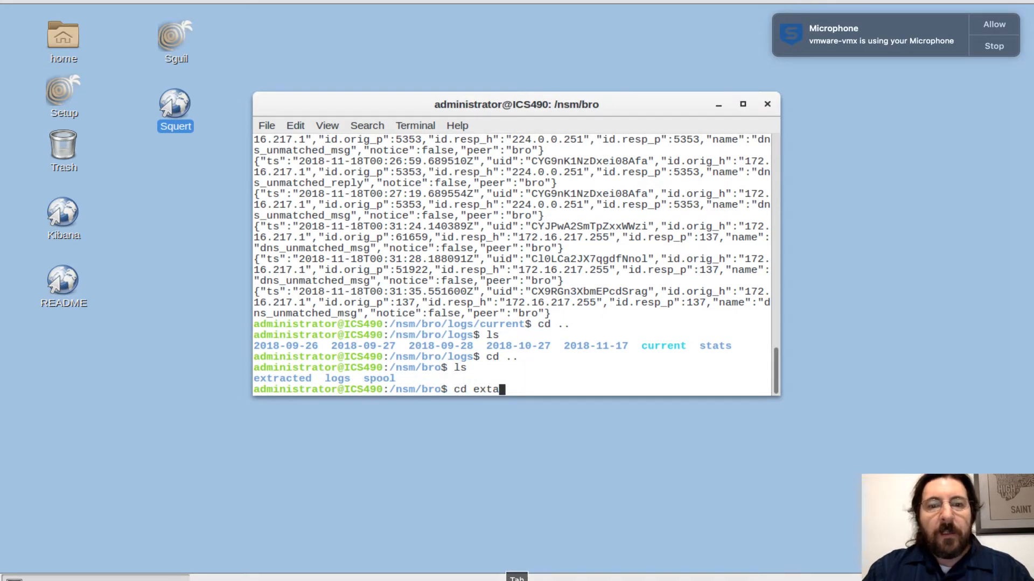
{"action": "key", "text": "Tab"}
{"action": "key", "text": "Return"}
{"action": "type", "text": "ls"}
{"action": "key", "text": "Return"}
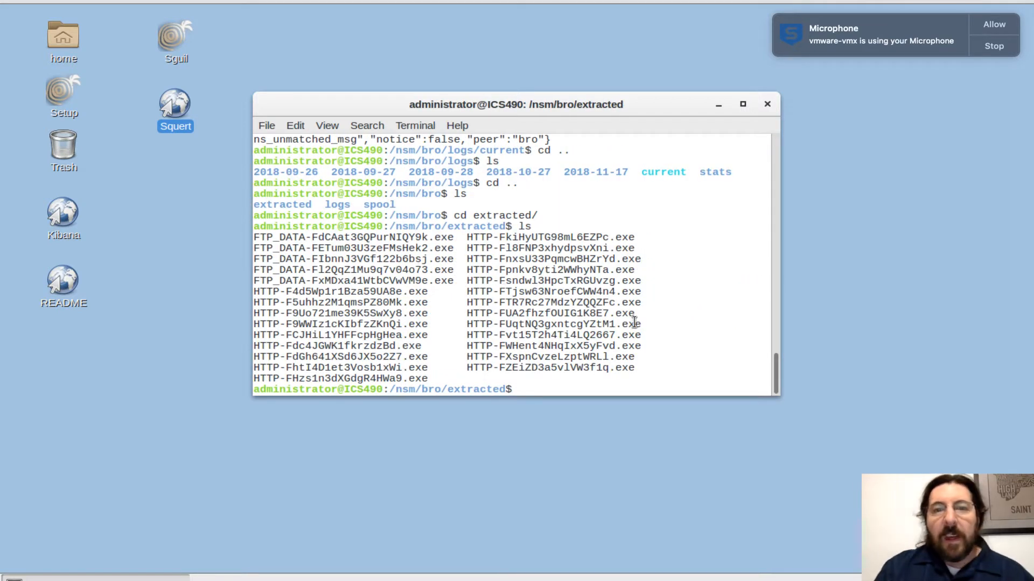
Check the file type of HTTP-FkiHyUTG98mL6EZPc.exe and highlight the identifier in its listed file name.
{"action": "type", "text": "file HTT"}
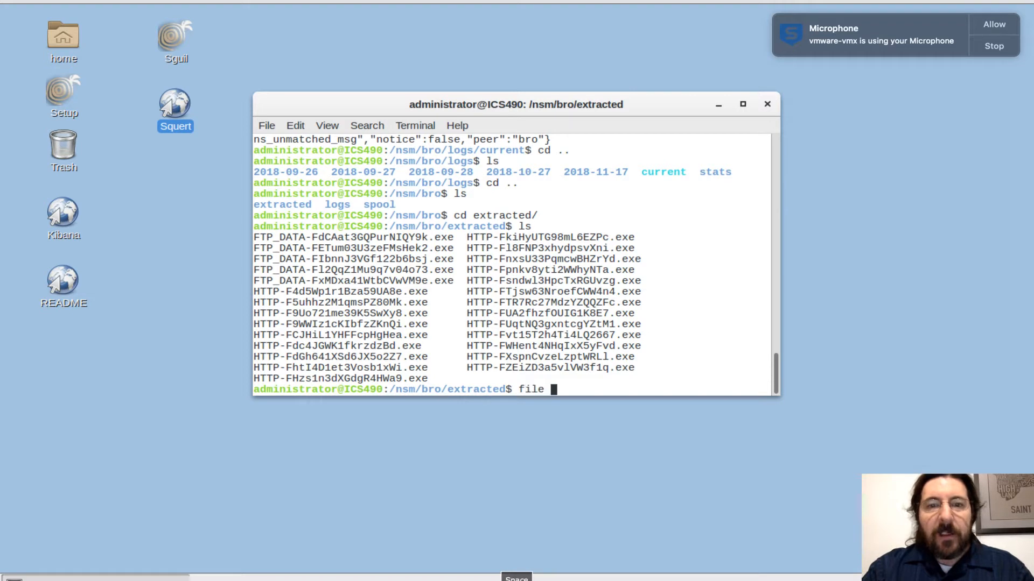
{"action": "key", "text": "Tab"}
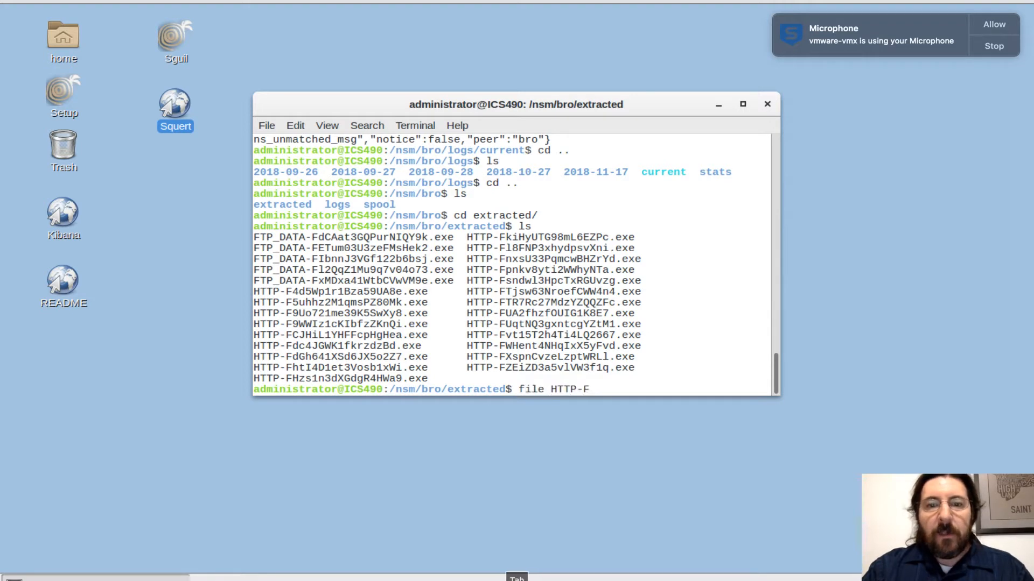
{"action": "type", "text": "k"}
{"action": "key", "text": "Tab"}
{"action": "key", "text": "Return"}
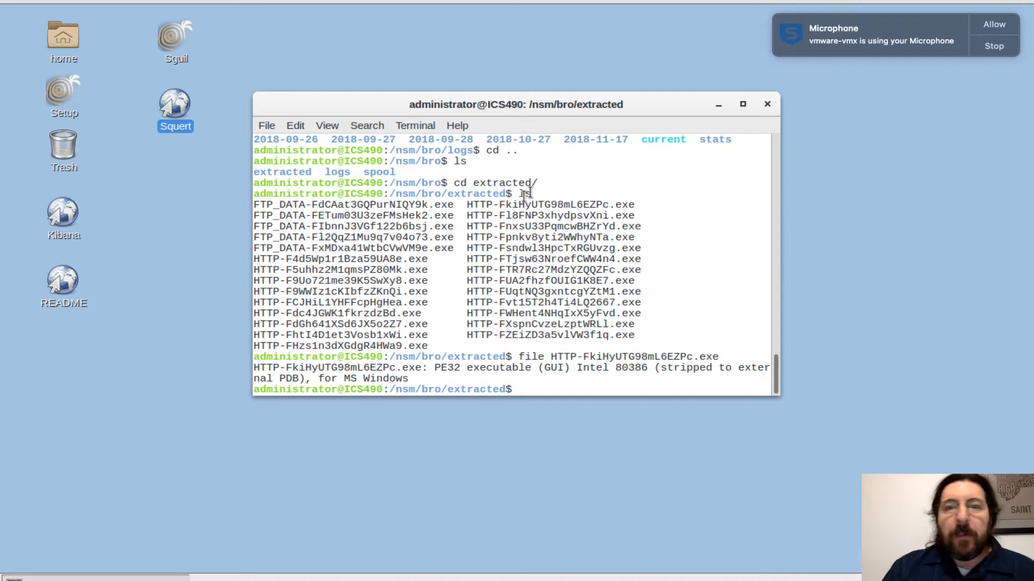
{"action": "left_click_drag", "start_coordinate": [499, 204], "coordinate": [609, 204]}
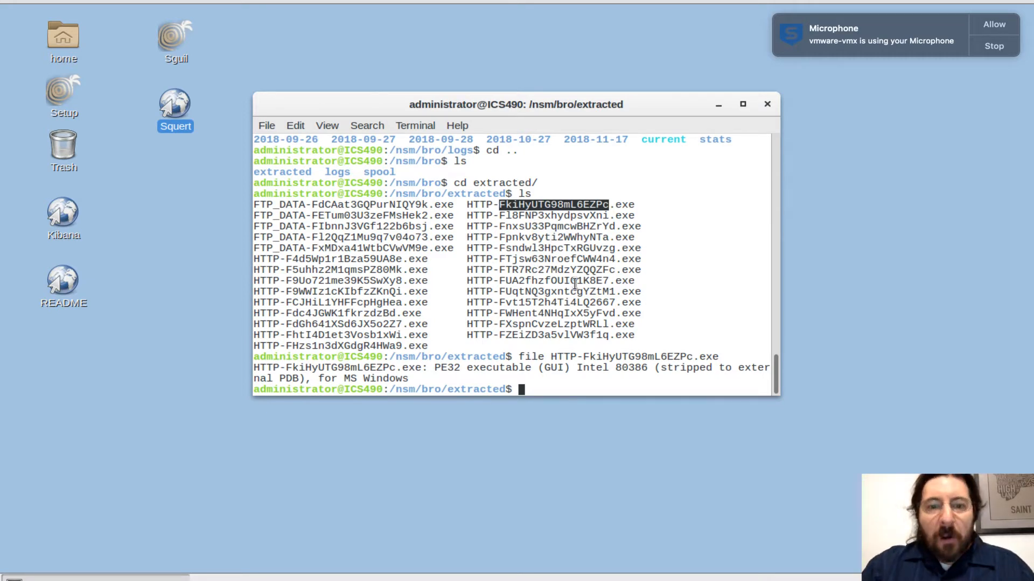
Go back up to /nsm/bro and list its contents.
{"action": "type", "text": "cd .."}
{"action": "key", "text": "Return"}
{"action": "type", "text": "ls"}
{"action": "key", "text": "Return"}
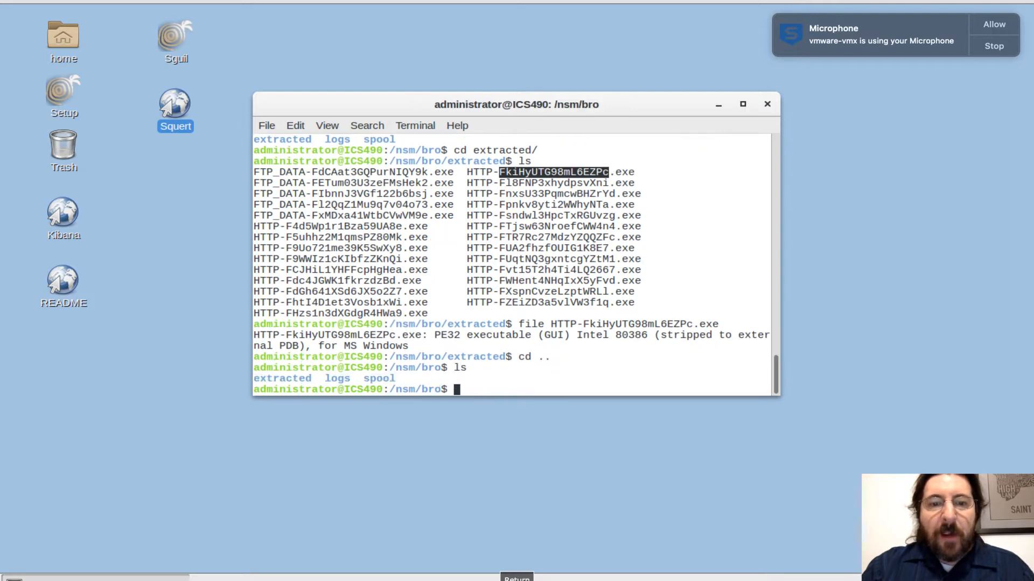
Change into the logs directory under /nsm/bro and list its dated log folders.
{"action": "type", "text": "d"}
{"action": "key", "text": "BackSpace"}
{"action": "key", "text": "BackSpace"}
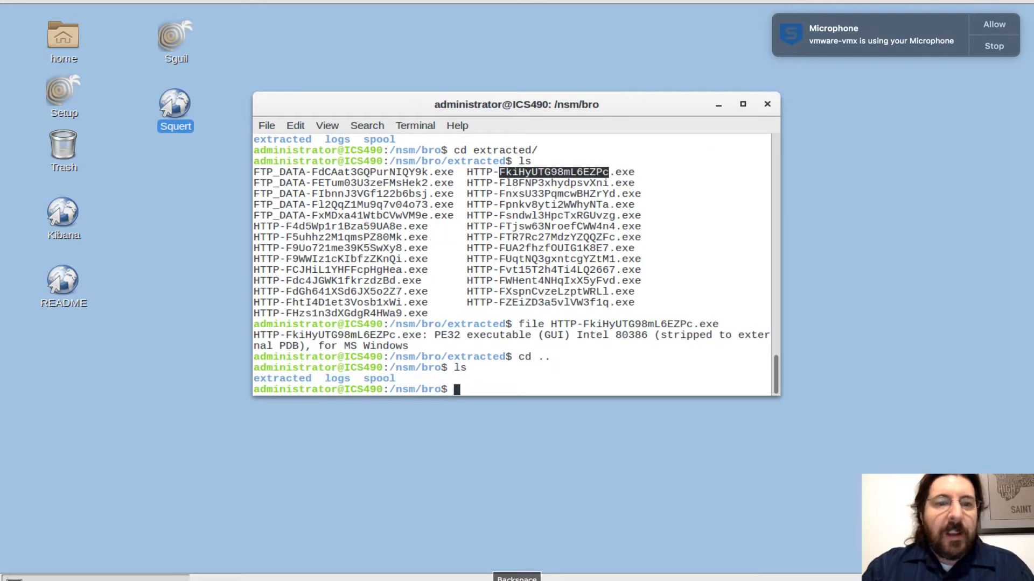
{"action": "type", "text": "cd lo"}
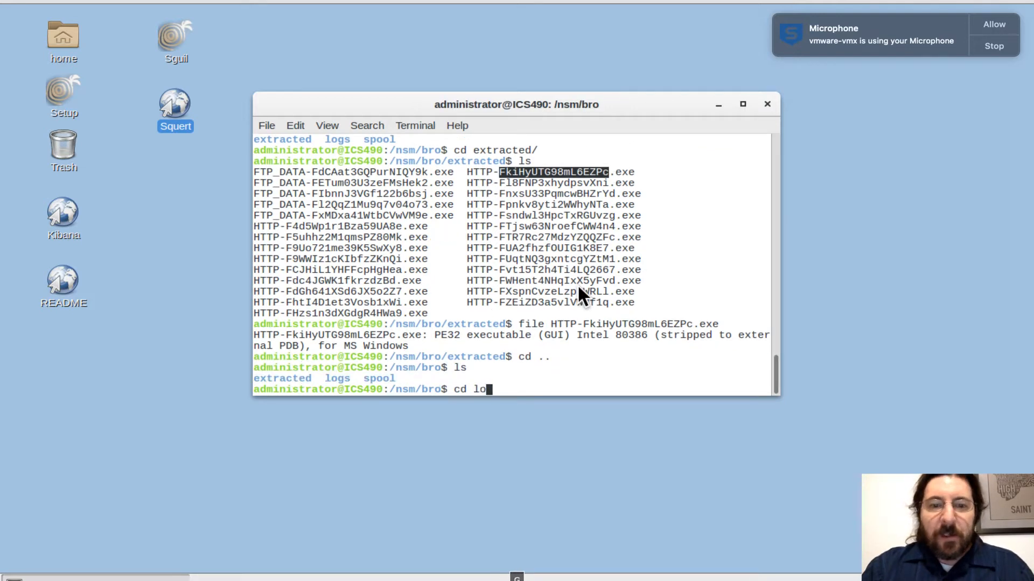
{"action": "type", "text": "gs"}
{"action": "key", "text": "Return"}
{"action": "type", "text": "ls"}
{"action": "key", "text": "Return"}
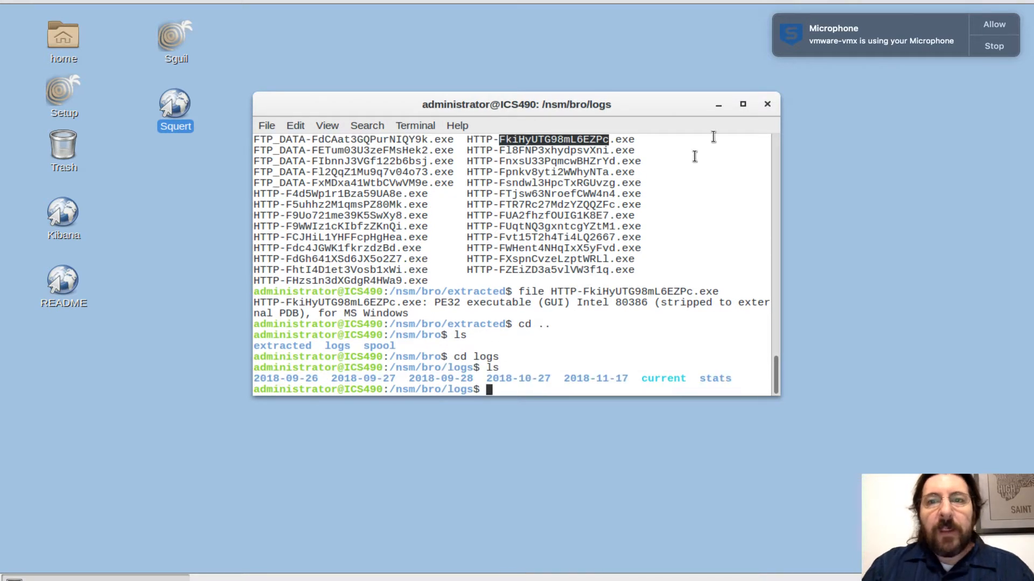
Minimize the terminal and launch Sguil from the desktop.
{"action": "left_click", "coordinate": [718, 105]}
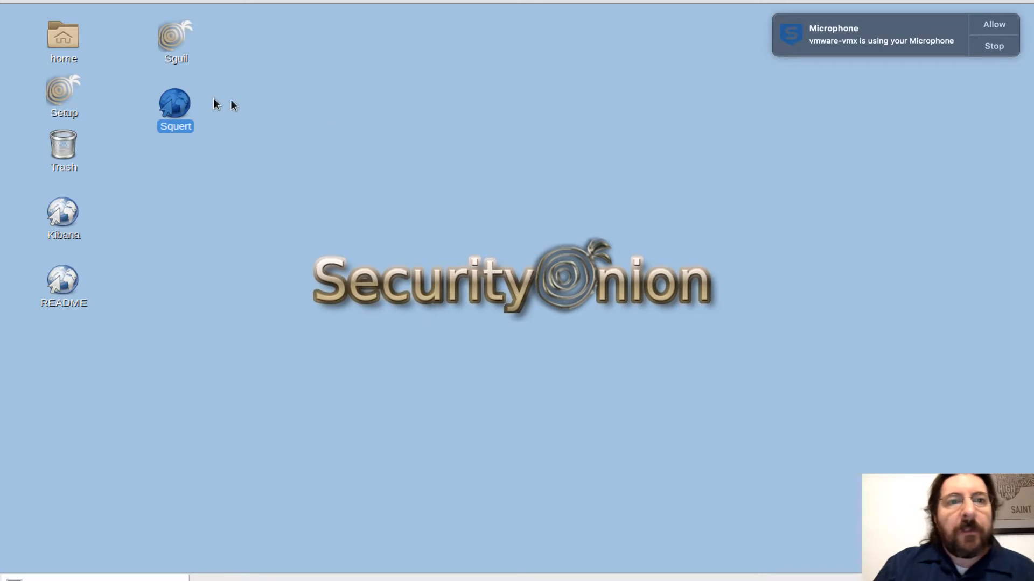
{"action": "double_click", "coordinate": [172, 47]}
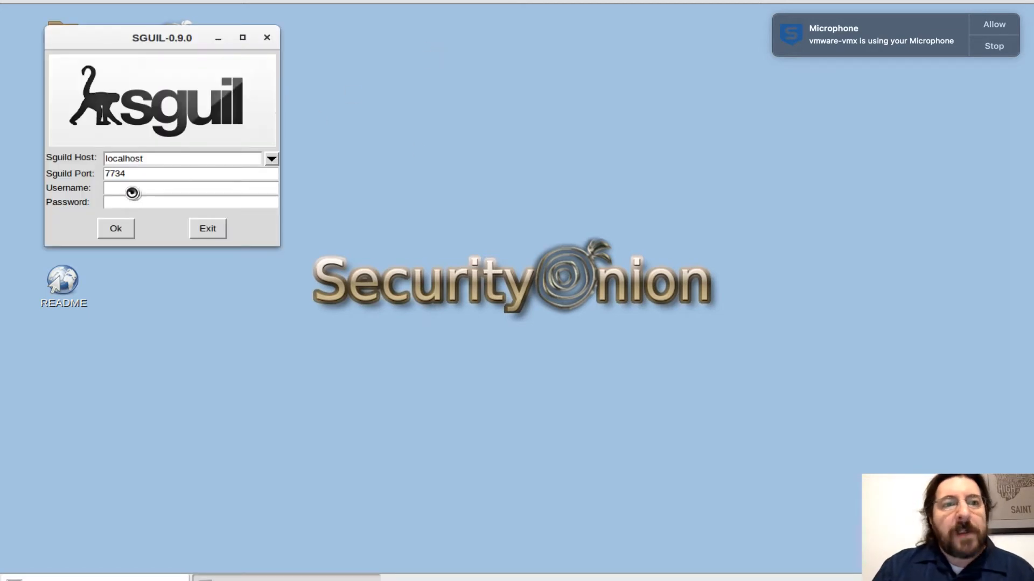
Log in to Sguil as administrator with the account password and start it with all listed networks selected for monitoring.
{"action": "left_click", "coordinate": [131, 188]}
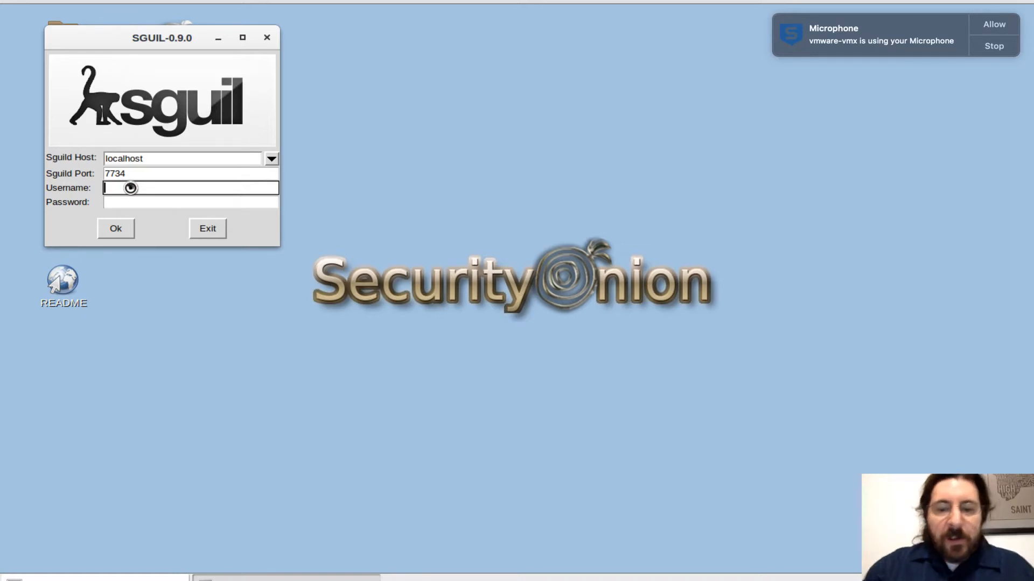
{"action": "type", "text": "ad"}
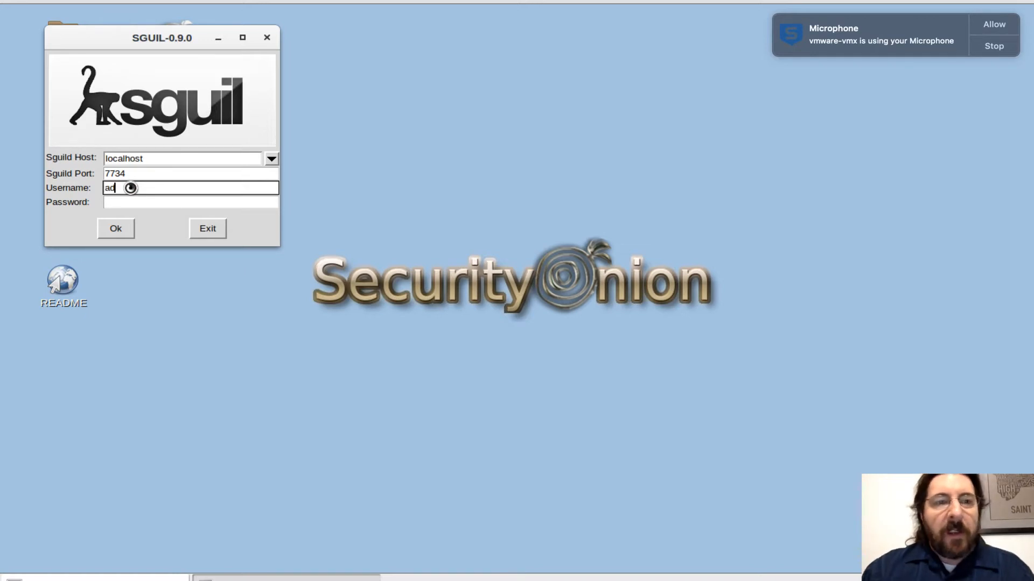
{"action": "type", "text": "m"}
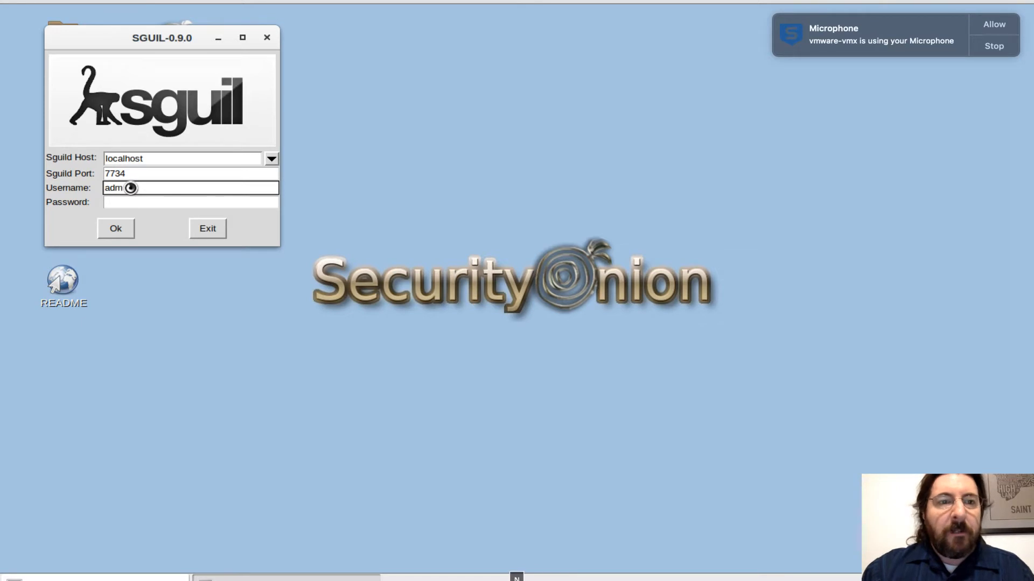
{"action": "type", "text": "inistrator"}
{"action": "key", "text": "Tab"}
{"action": "type", "text": "*********"}
{"action": "key", "text": "Return"}
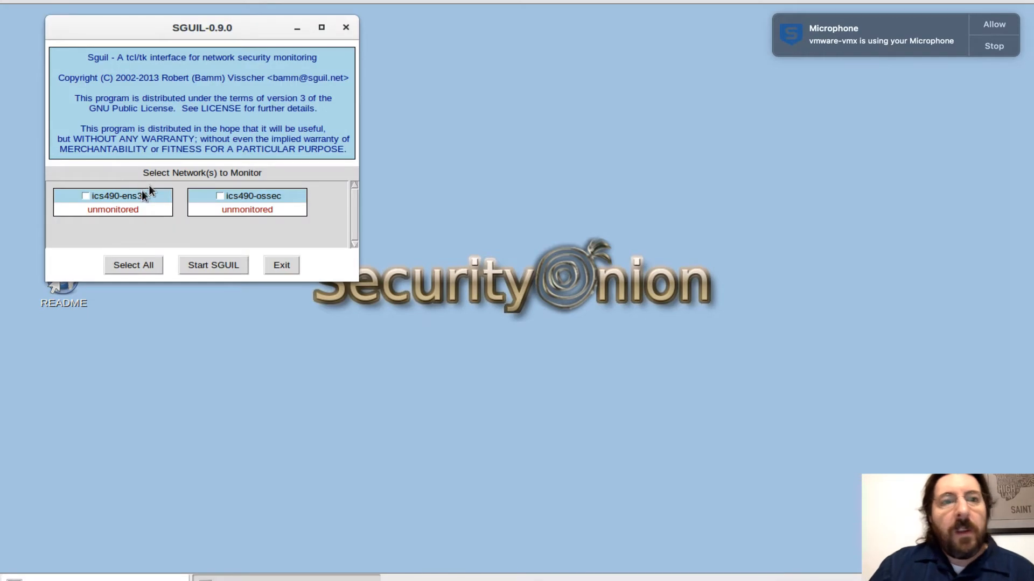
{"action": "left_click", "coordinate": [129, 262]}
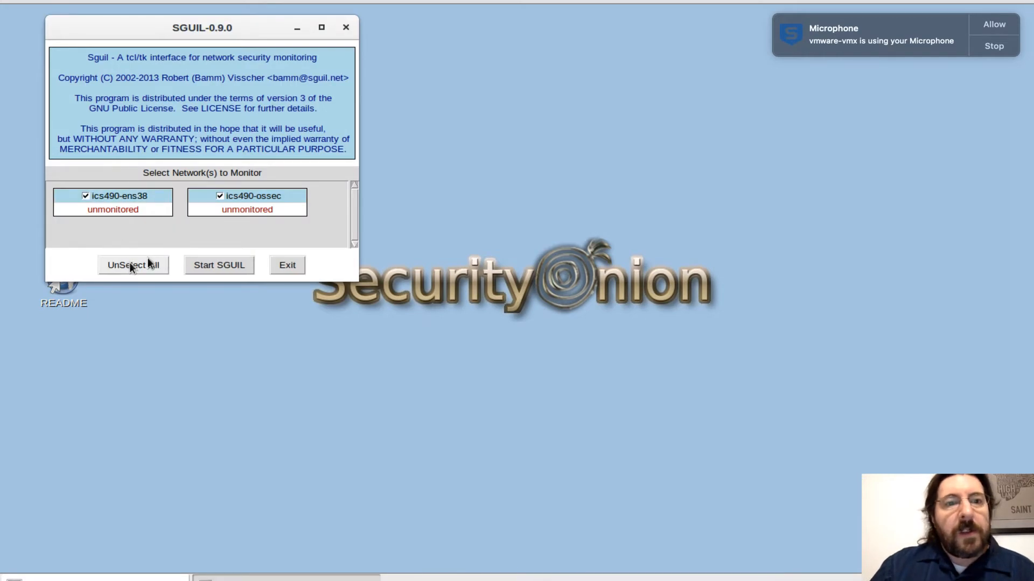
{"action": "left_click", "coordinate": [216, 266]}
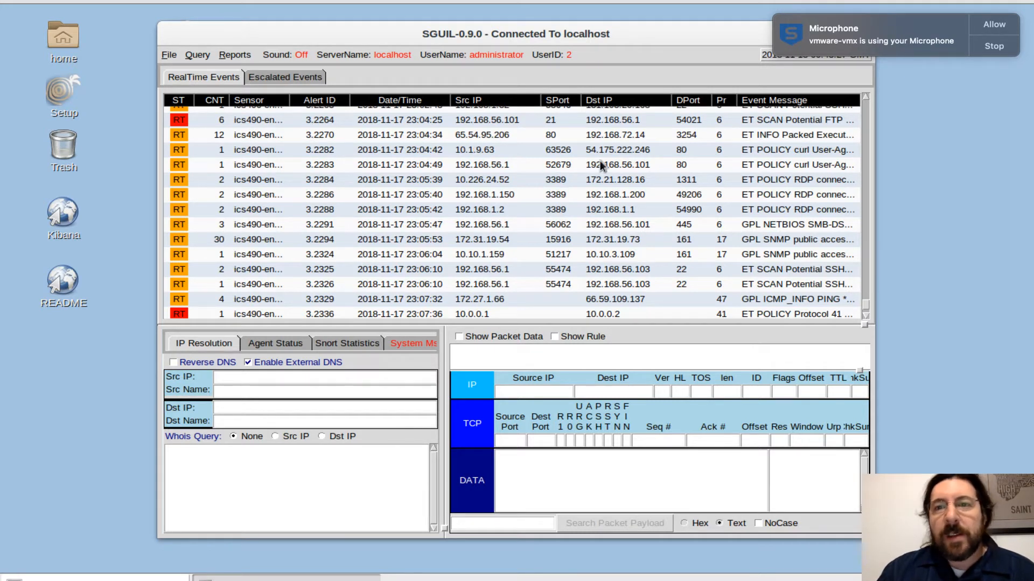
Fit the real-time event columns to their contents, working from Event Message back to ST.
{"action": "right_click", "coordinate": [794, 102]}
{"action": "left_click", "coordinate": [717, 100]}
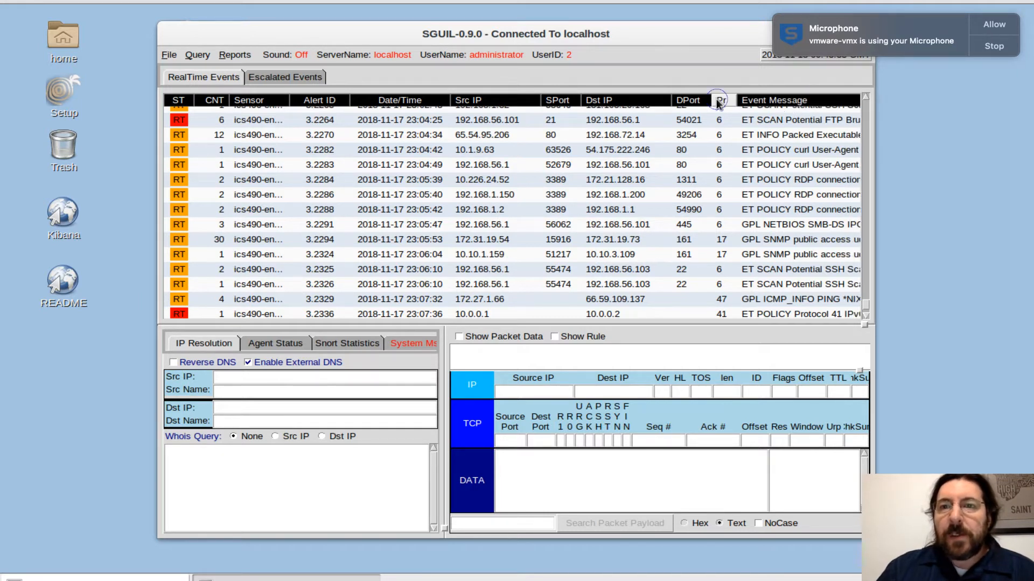
{"action": "left_click", "coordinate": [635, 102]}
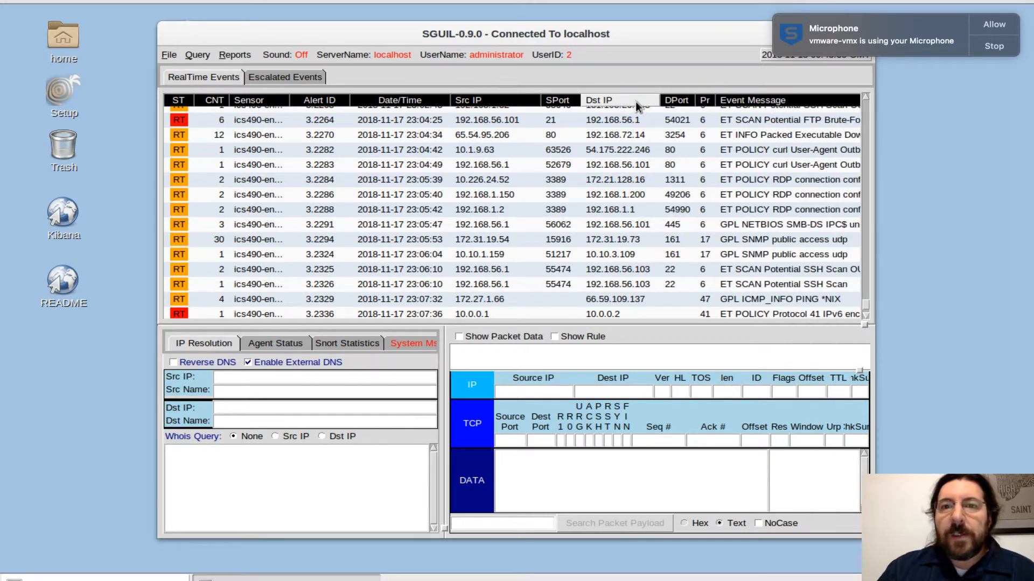
{"action": "left_click", "coordinate": [565, 101]}
{"action": "left_click", "coordinate": [492, 102]}
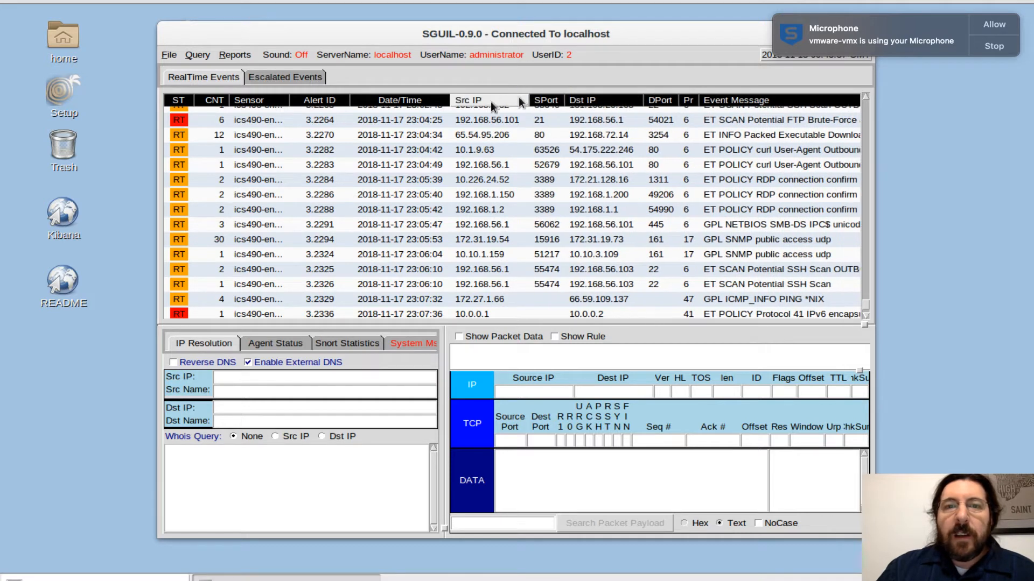
{"action": "left_click", "coordinate": [390, 102]}
{"action": "left_click", "coordinate": [319, 102]}
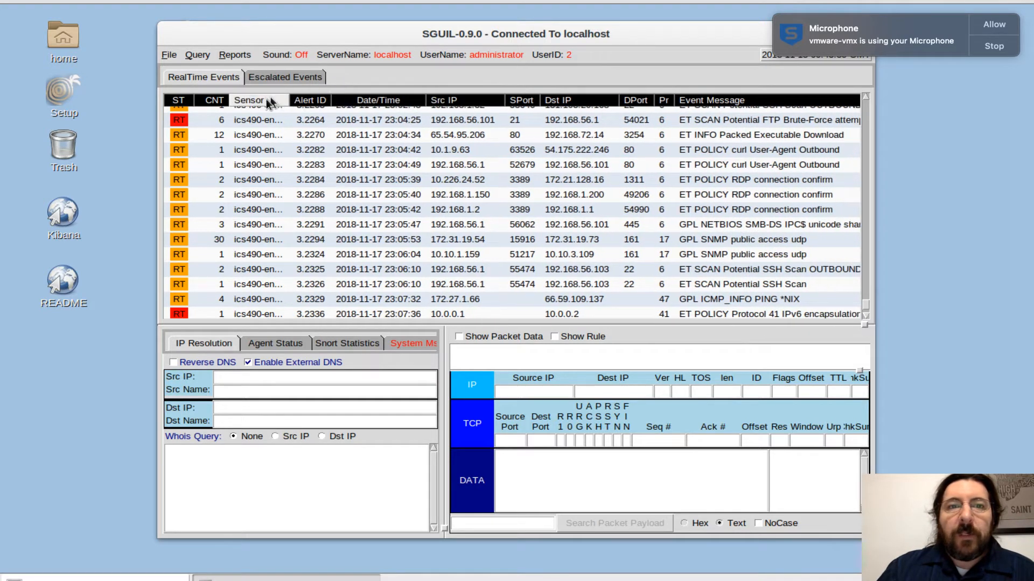
{"action": "left_click", "coordinate": [259, 100]}
{"action": "left_click", "coordinate": [211, 103]}
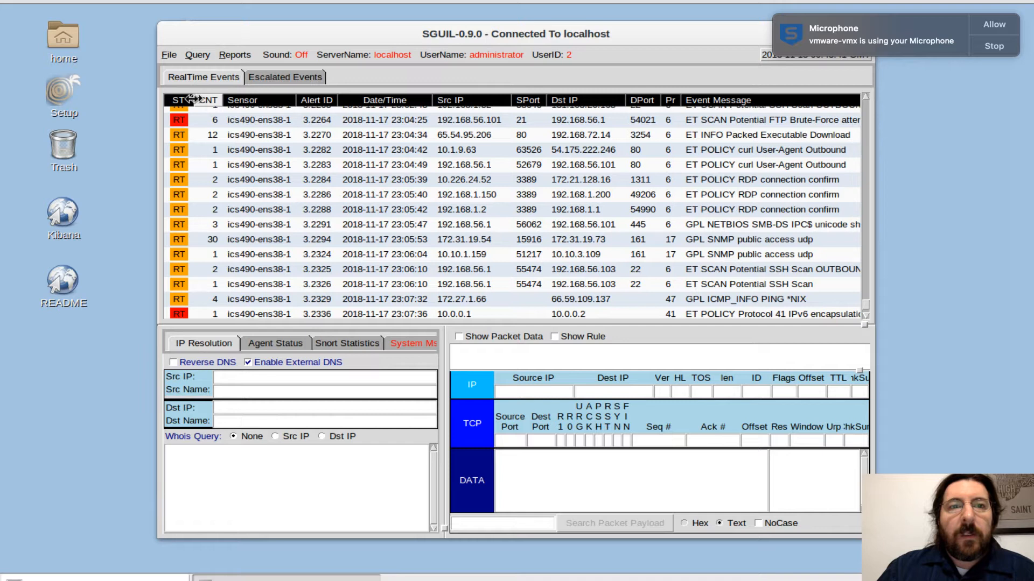
{"action": "left_click", "coordinate": [180, 102]}
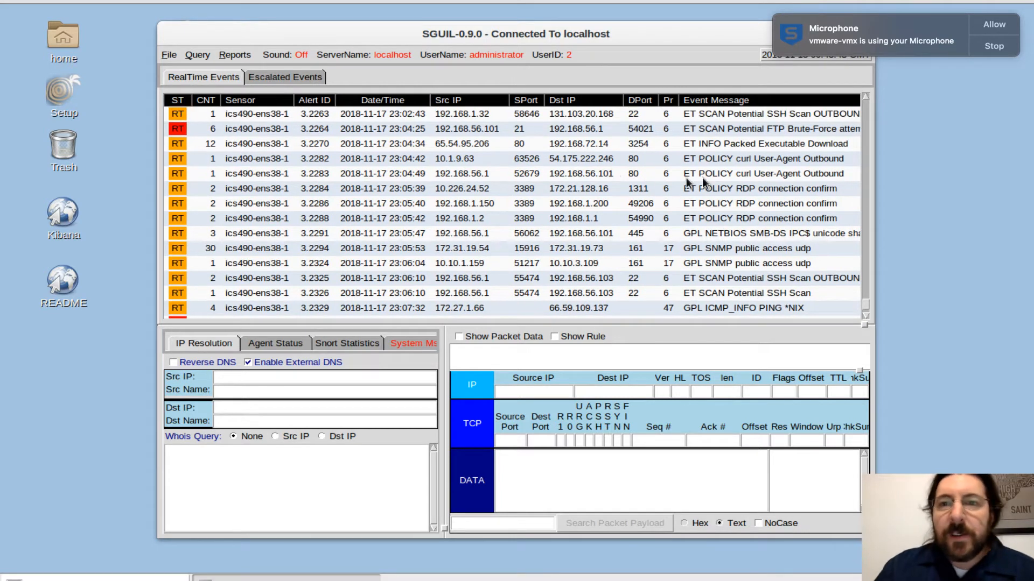
Sort the real-time events by event message and select the OSSEC integrity checksum alert 1.94.
{"action": "left_click", "coordinate": [733, 103]}
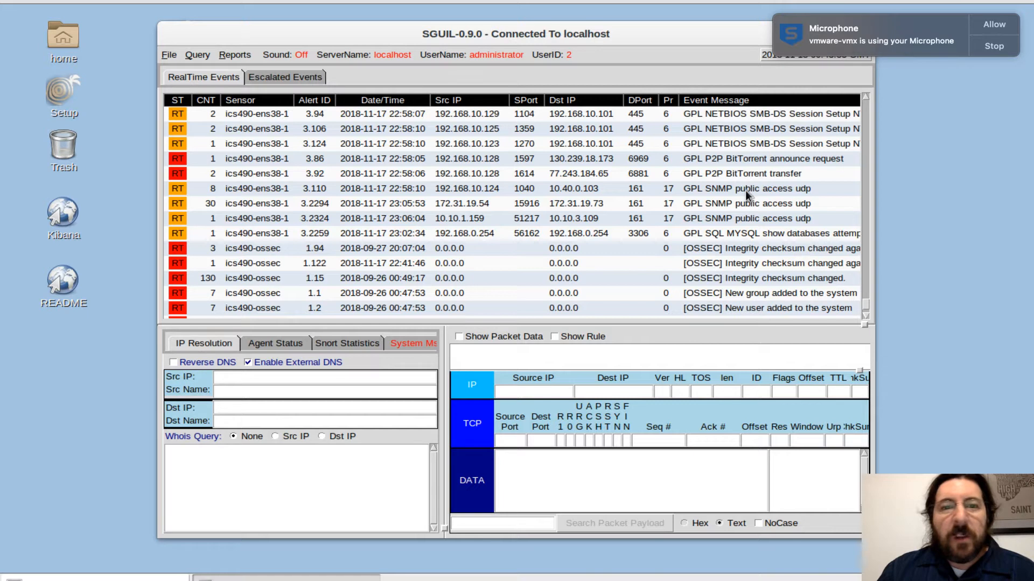
{"action": "scroll", "coordinate": [745, 190], "scroll_direction": "down", "scroll_amount": 2}
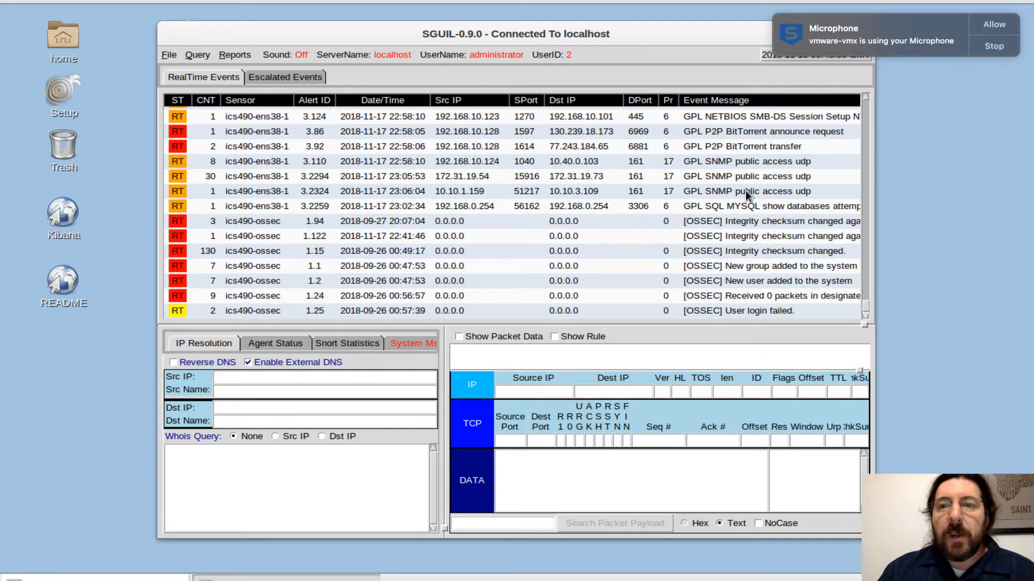
{"action": "left_click", "coordinate": [713, 227]}
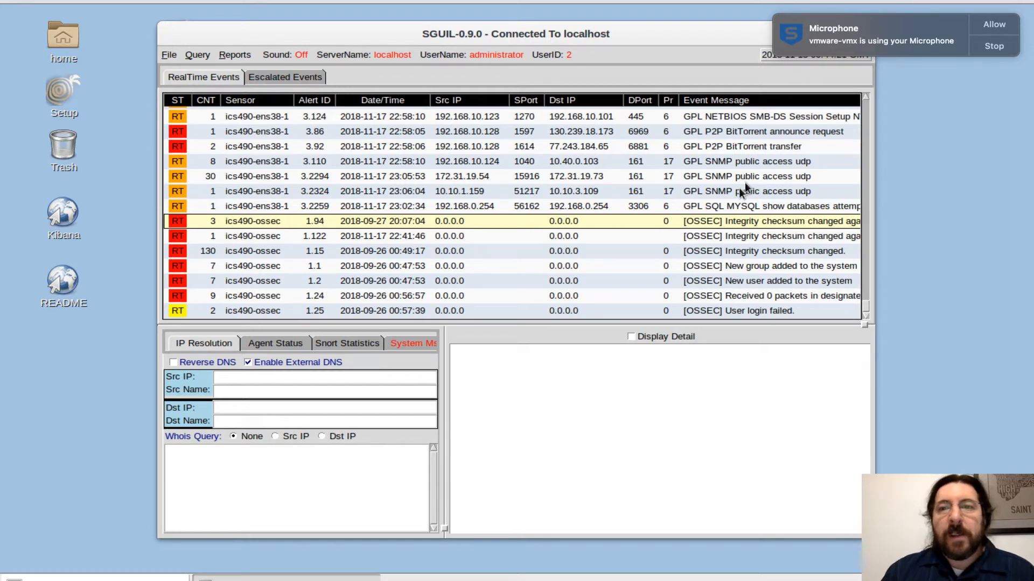
Browse the sorted events to the ET TROJAN alerts and select the Generic POST alert 3.146.
{"action": "left_click_drag", "start_coordinate": [864, 307], "coordinate": [863, 223]}
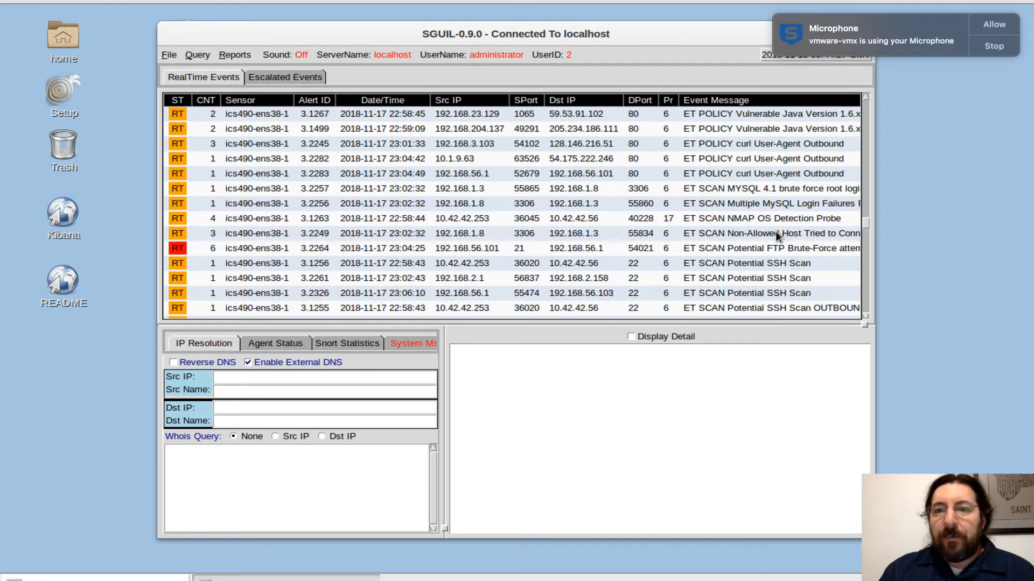
{"action": "scroll", "coordinate": [776, 231], "scroll_direction": "down", "scroll_amount": 5}
{"action": "scroll", "coordinate": [775, 231], "scroll_direction": "down", "scroll_amount": 2}
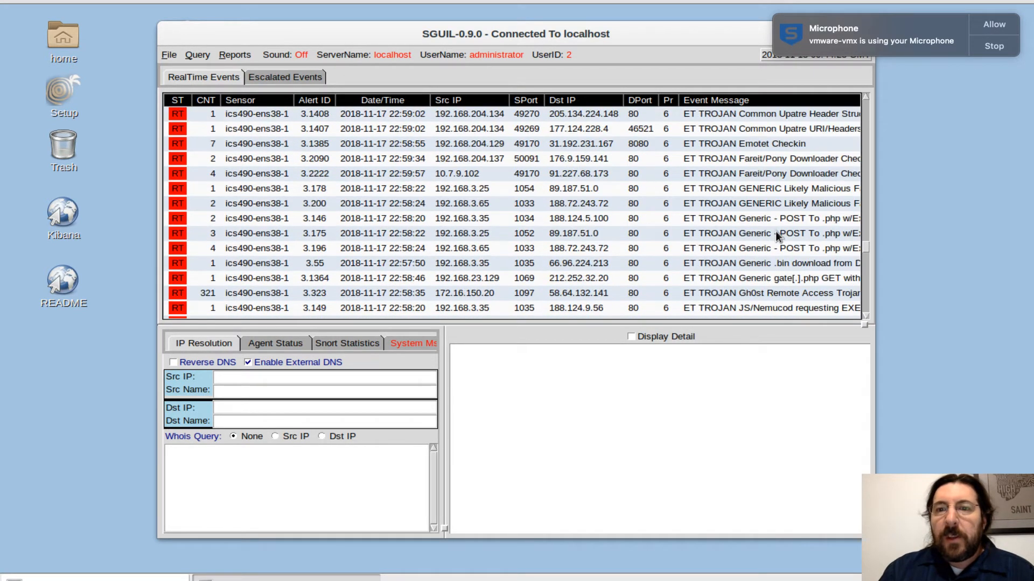
{"action": "left_click", "coordinate": [696, 218]}
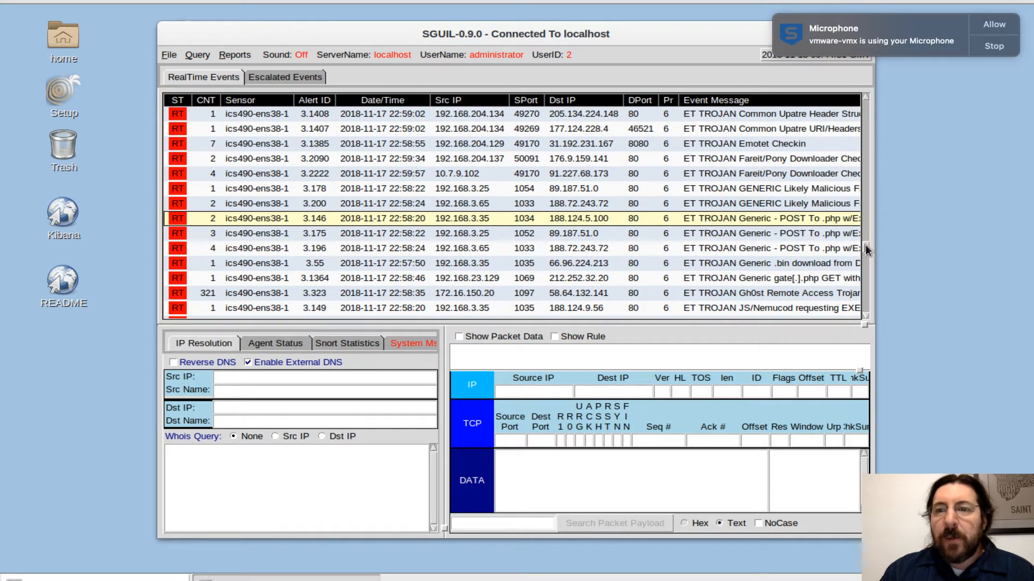
Select the Fiesta EK Java alert 3.1951 and show its packet data.
{"action": "left_click_drag", "start_coordinate": [865, 244], "coordinate": [855, 127]}
{"action": "left_click", "coordinate": [778, 163]}
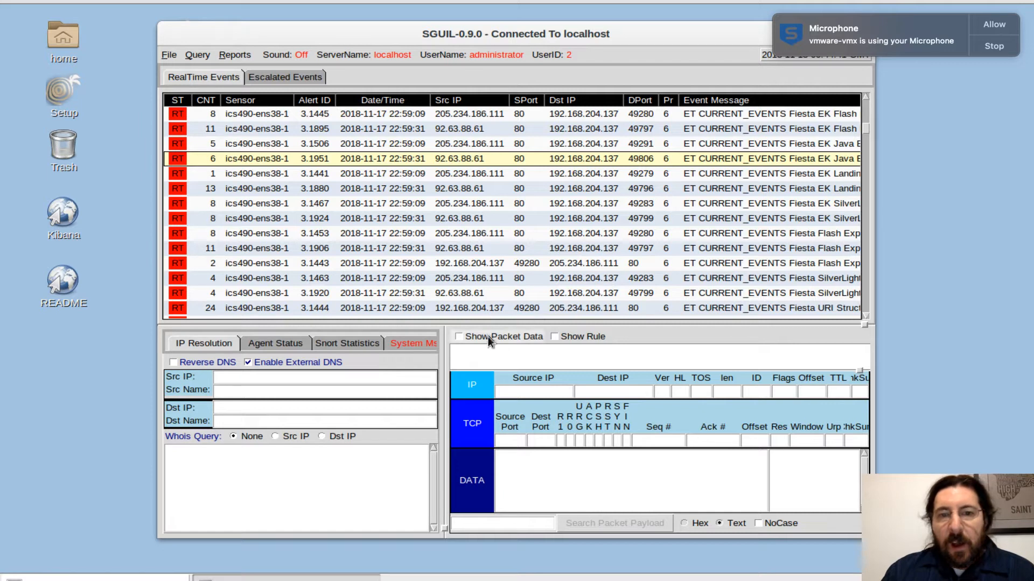
{"action": "left_click", "coordinate": [458, 338]}
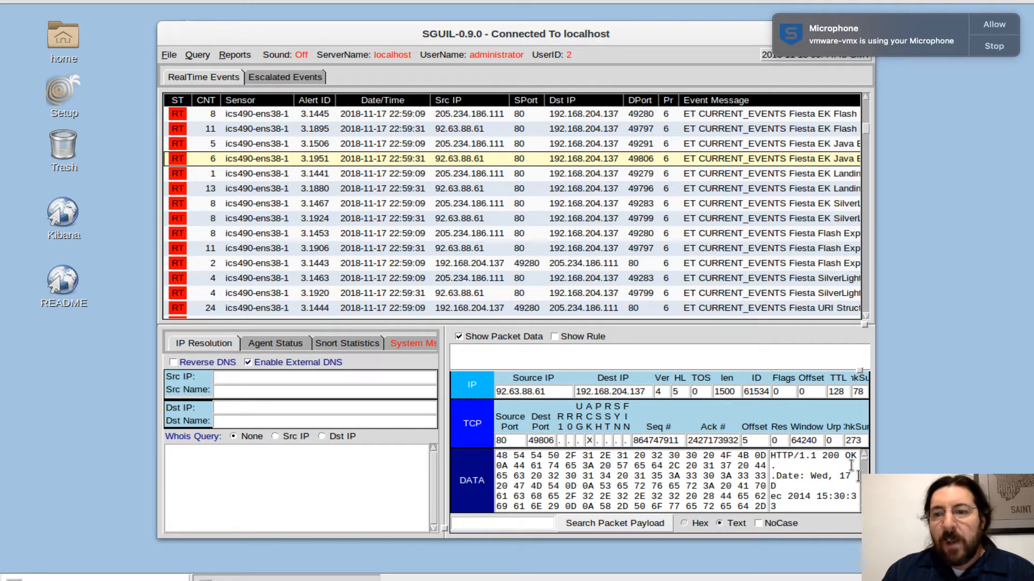
Read through the selected alert's packet payload, from the HTTP response headers into the file content.
{"action": "left_click", "coordinate": [864, 508]}
{"action": "left_click", "coordinate": [864, 508]}
{"action": "left_click", "coordinate": [863, 508]}
{"action": "left_click", "coordinate": [863, 508]}
{"action": "left_click", "coordinate": [863, 508]}
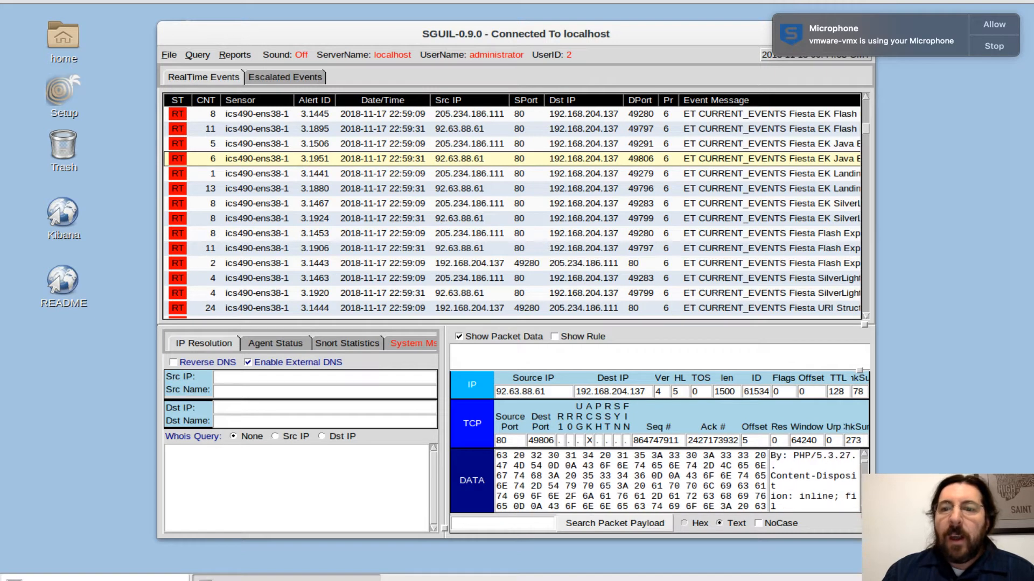
{"action": "left_click", "coordinate": [863, 508]}
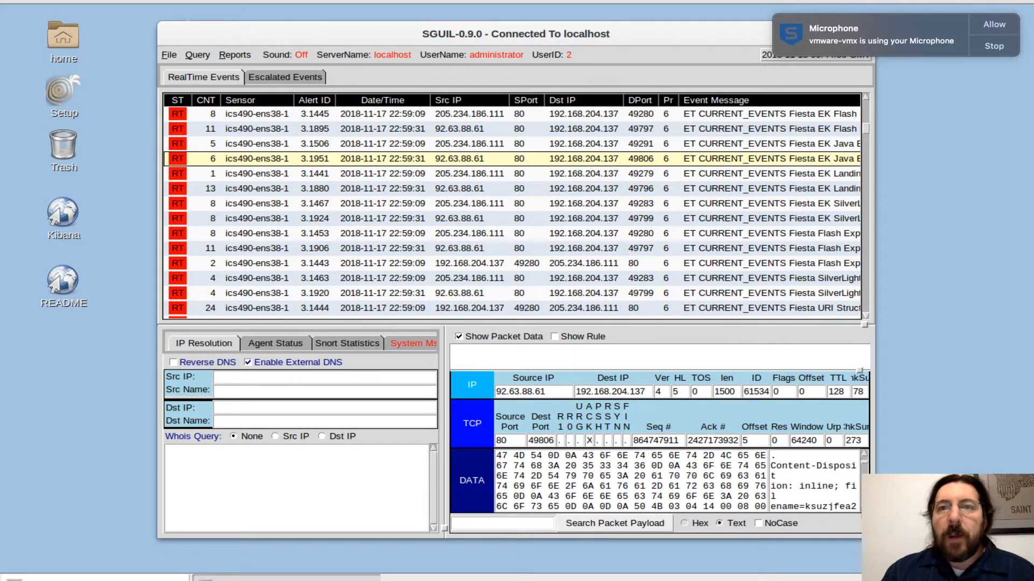
{"action": "left_click", "coordinate": [864, 508]}
{"action": "left_click", "coordinate": [863, 508]}
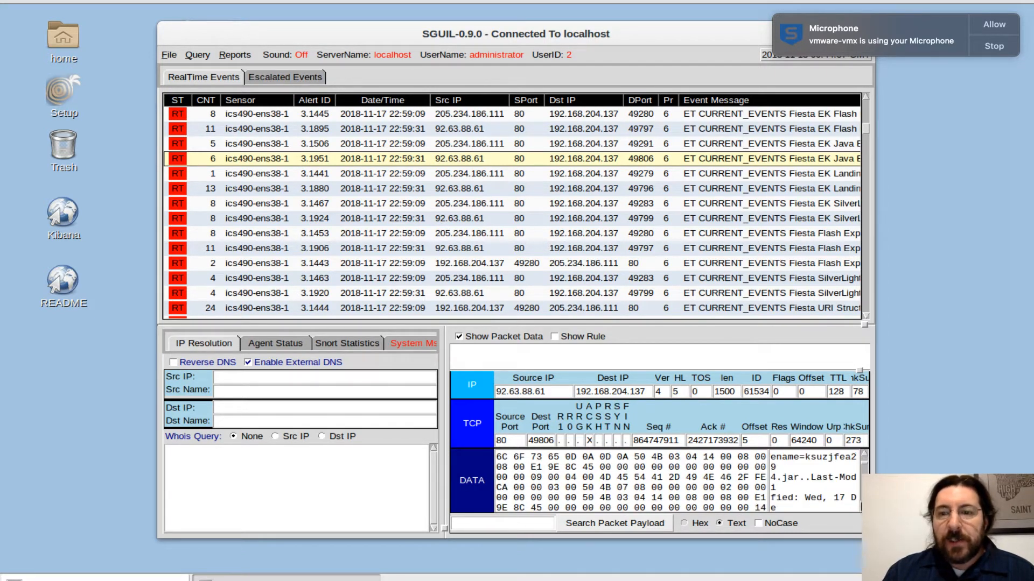
{"action": "left_click", "coordinate": [863, 508]}
{"action": "scroll", "coordinate": [677, 481], "scroll_direction": "down", "scroll_amount": 6}
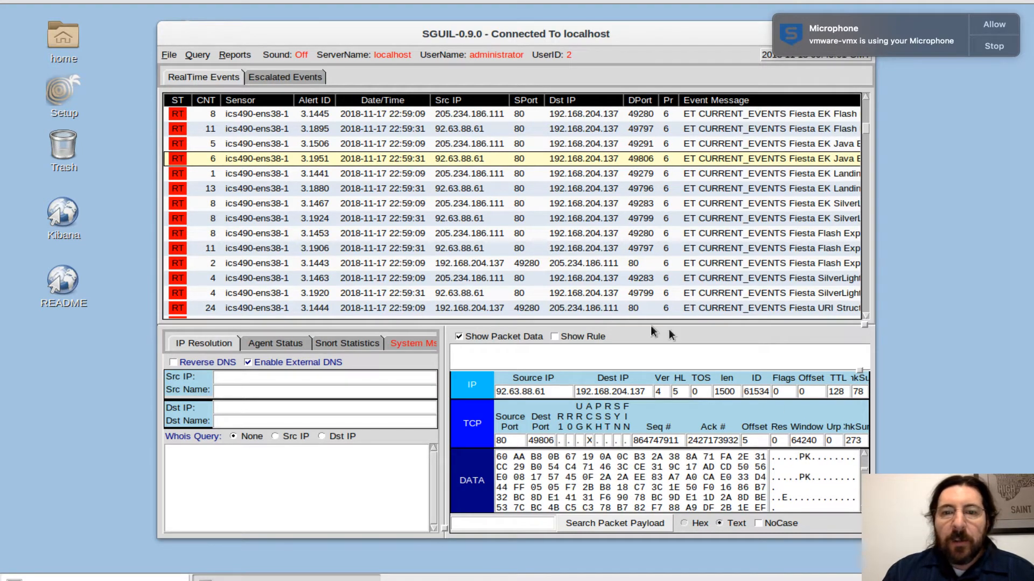
Open alert 3.1951 in NetworkMiner and dismiss the raw file notice.
{"action": "right_click", "coordinate": [309, 160]}
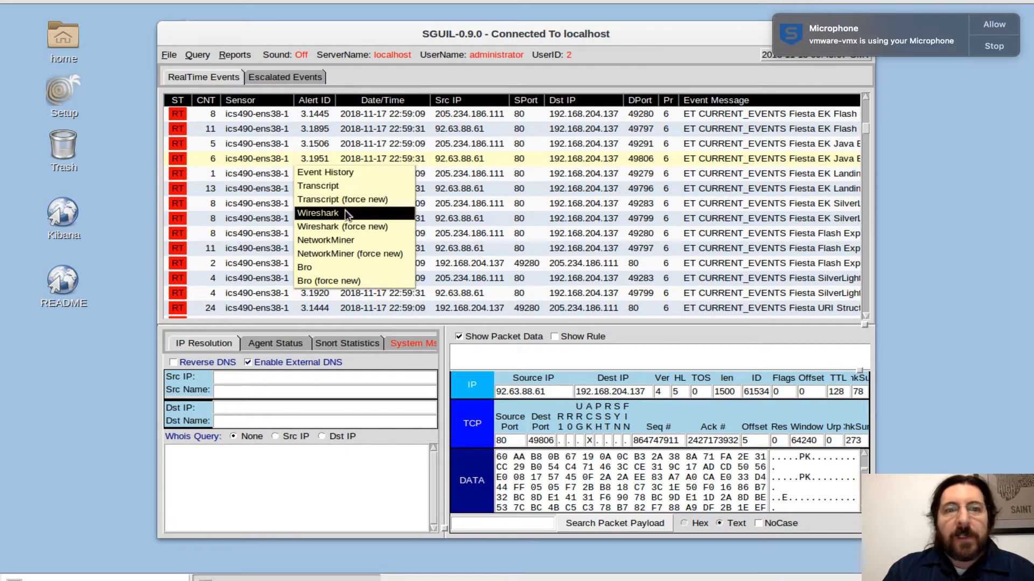
{"action": "left_click", "coordinate": [335, 241]}
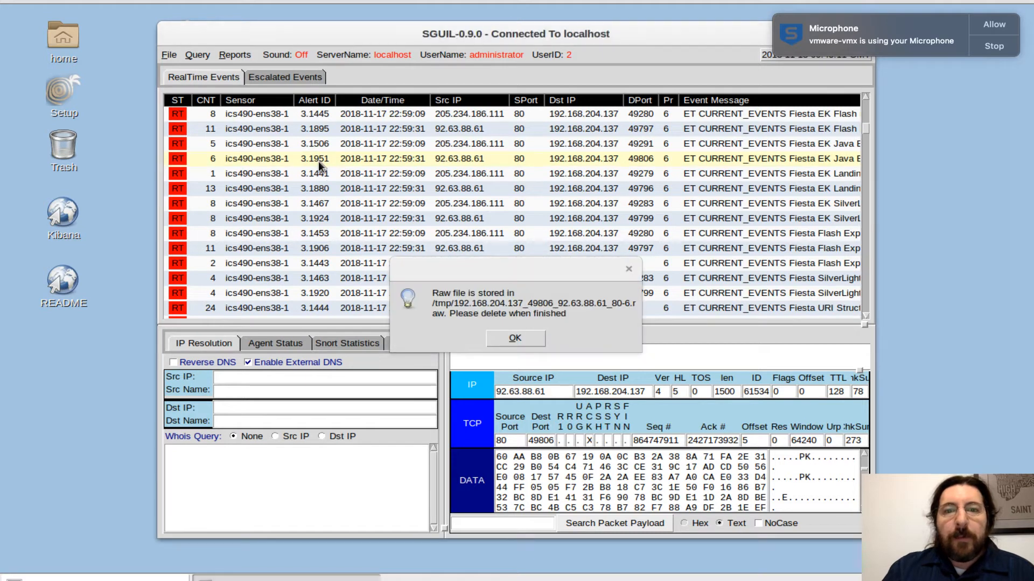
{"action": "left_click", "coordinate": [501, 334]}
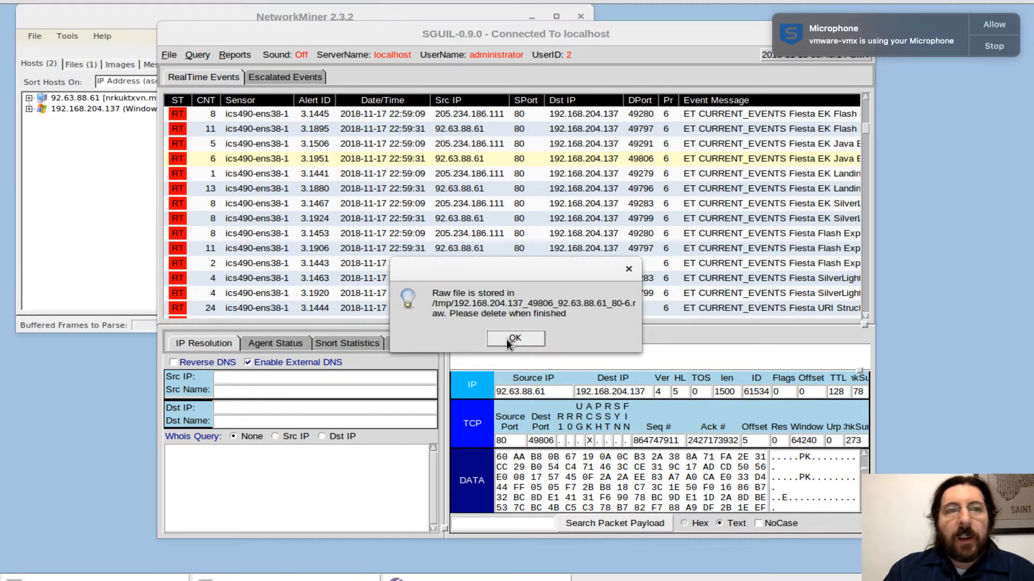
Switch to NetworkMiner and expand the details of hosts 92.63.88.61 and 192.168.204.137.
{"action": "left_click", "coordinate": [110, 220]}
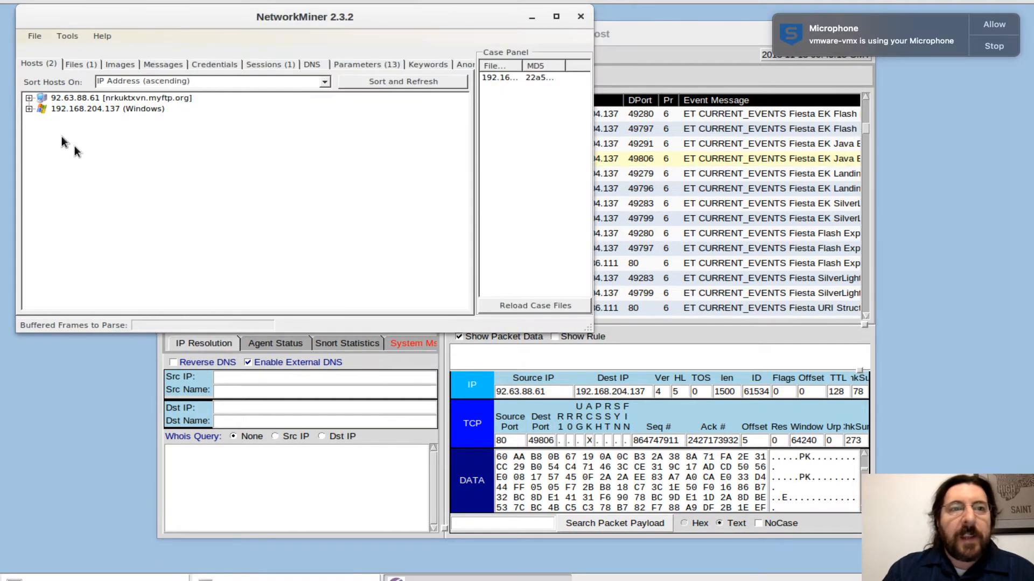
{"action": "left_click", "coordinate": [29, 98]}
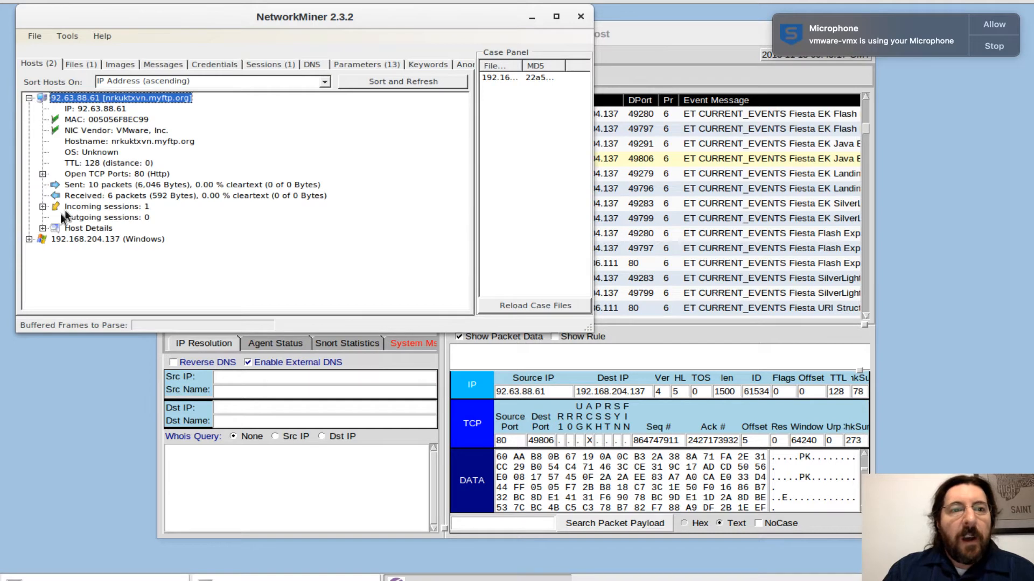
{"action": "left_click", "coordinate": [27, 240]}
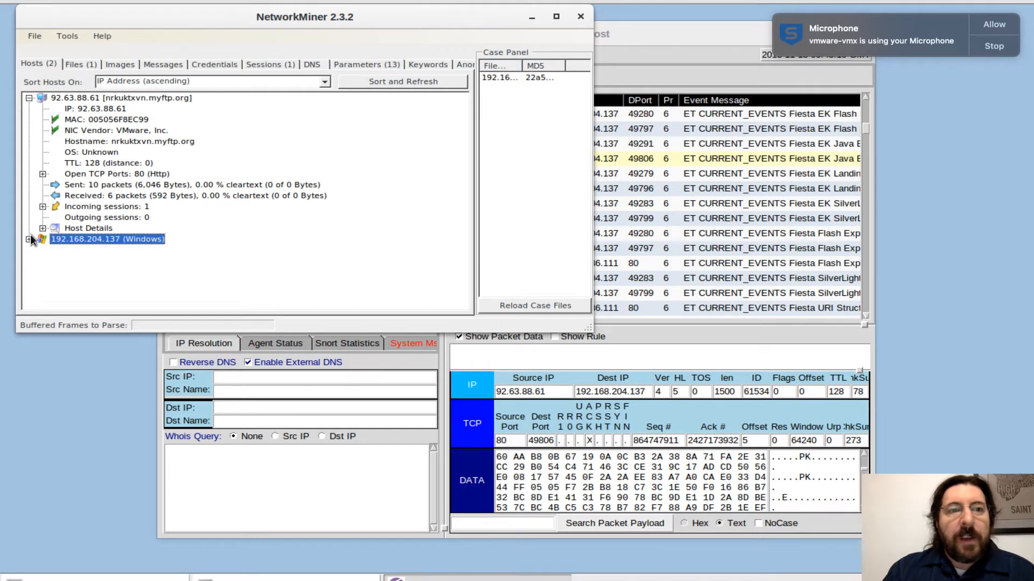
{"action": "left_click", "coordinate": [28, 239]}
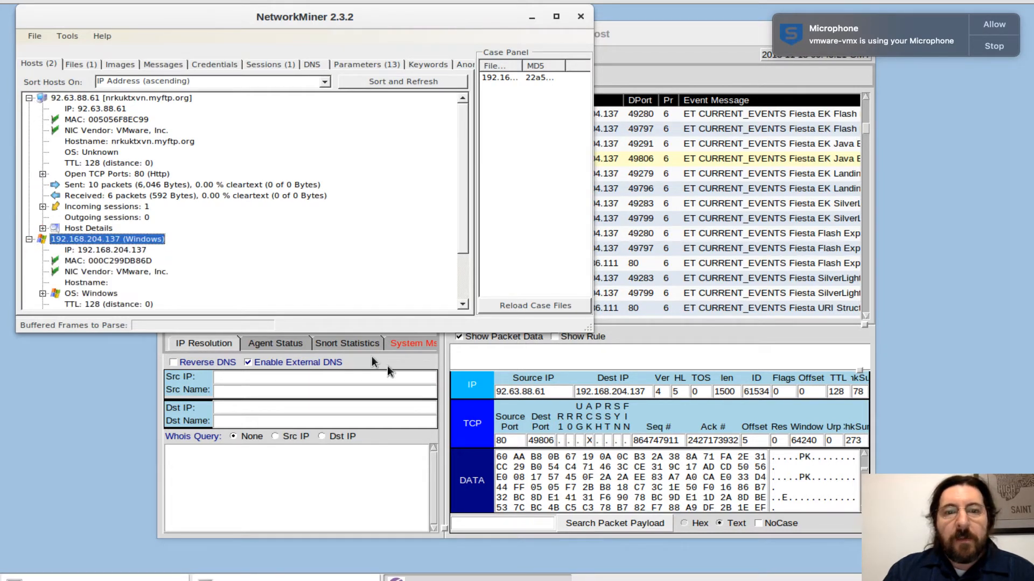
Return to Sguil, open alert 3.1951 in Wireshark and dismiss the raw file notice.
{"action": "left_click", "coordinate": [449, 347]}
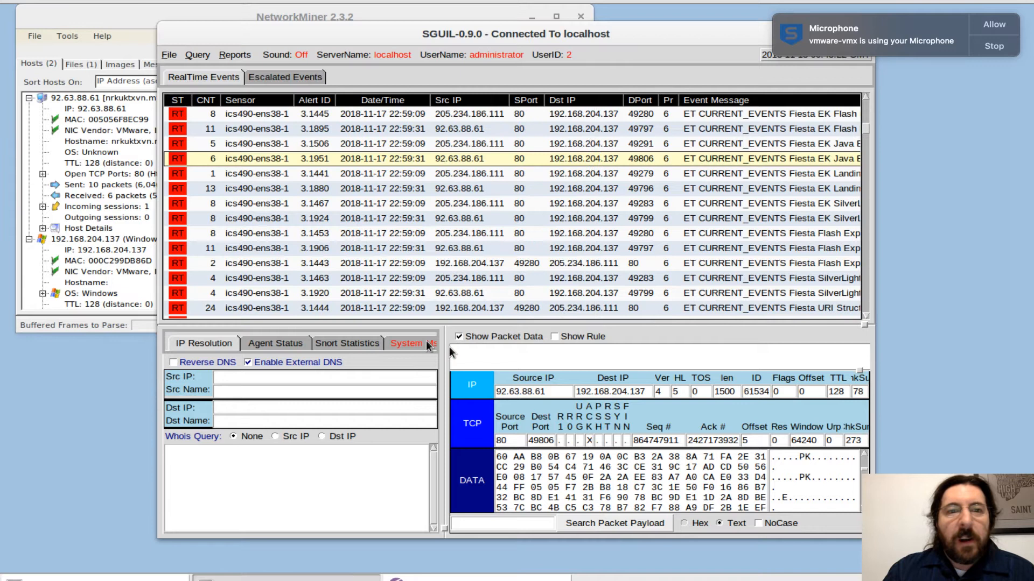
{"action": "right_click", "coordinate": [313, 161]}
{"action": "left_click", "coordinate": [337, 214]}
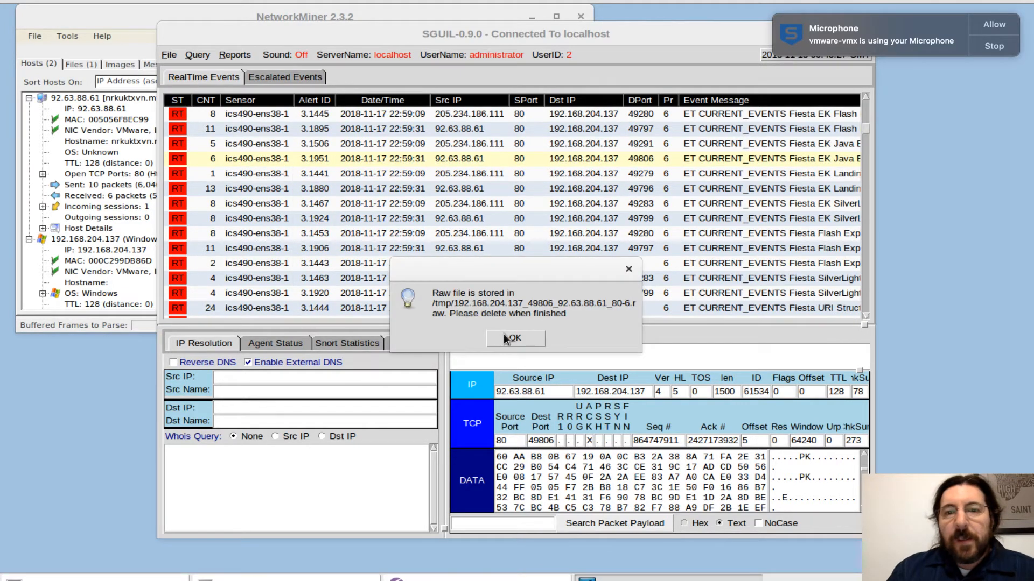
{"action": "left_click", "coordinate": [504, 334]}
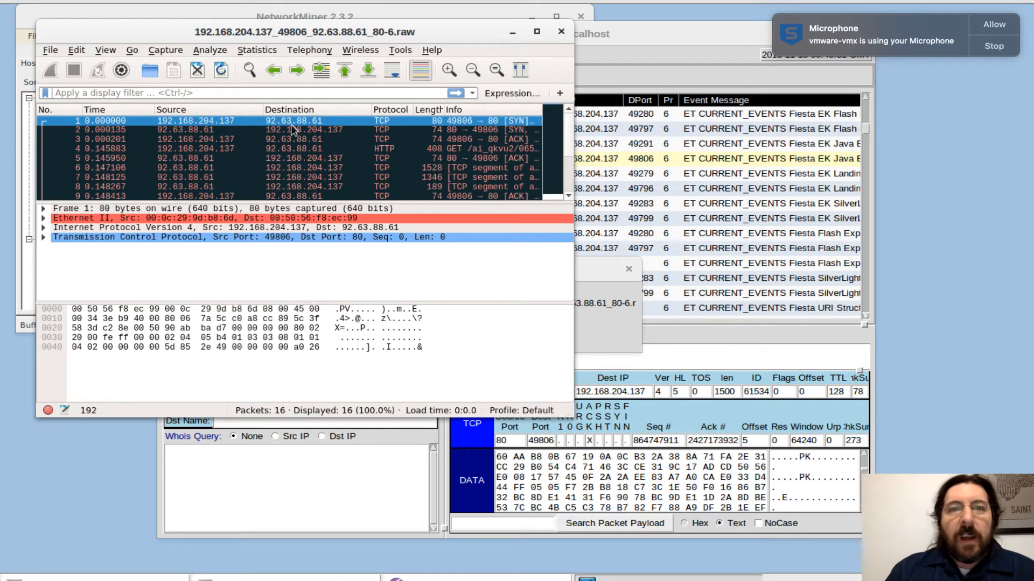
Follow the TCP stream of HTTP packet 4 and read the conversation through to its end.
{"action": "left_click", "coordinate": [293, 152]}
{"action": "right_click", "coordinate": [292, 153]}
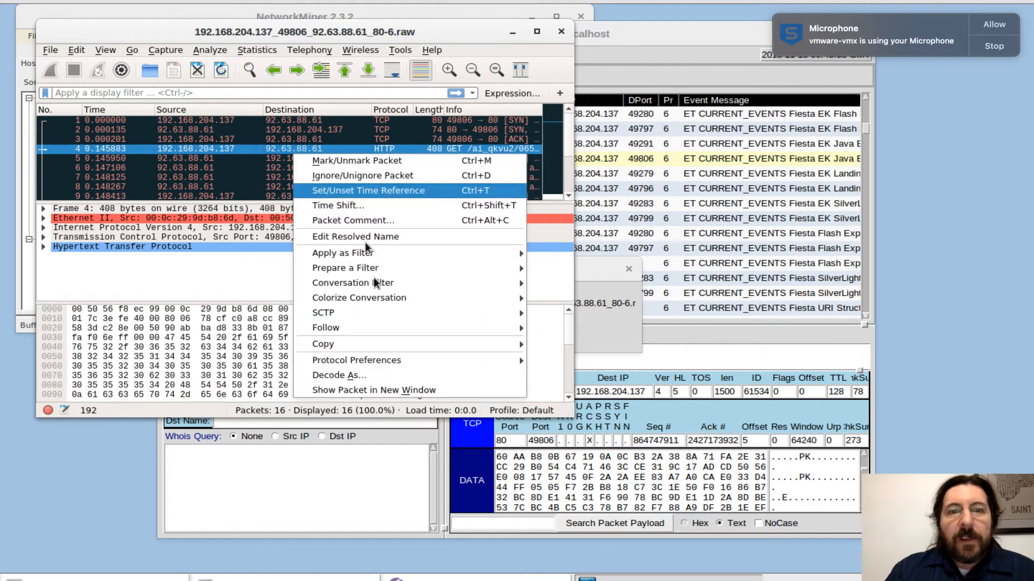
{"action": "mouse_move", "coordinate": [395, 330]}
{"action": "left_click", "coordinate": [560, 327]}
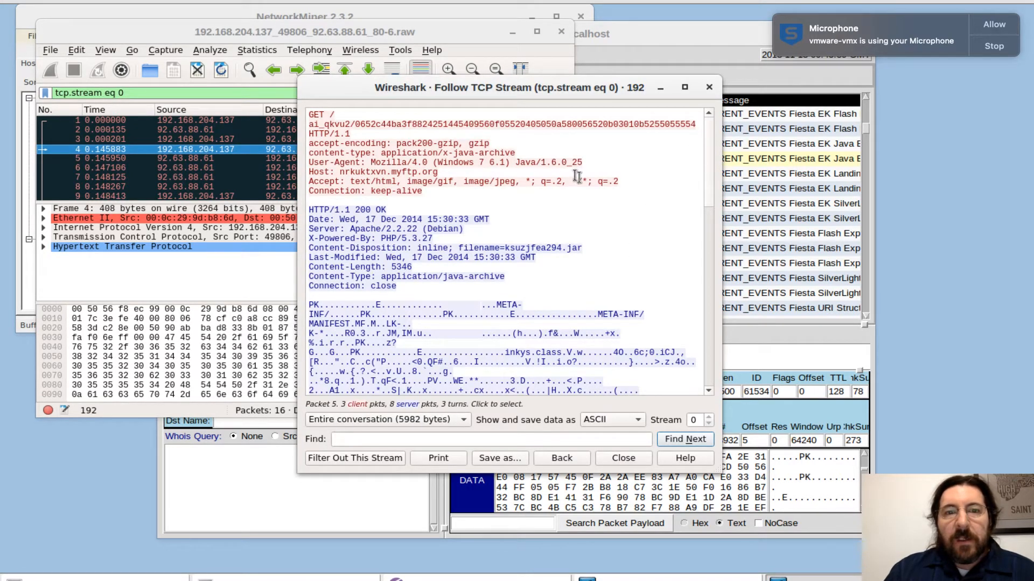
{"action": "left_click_drag", "start_coordinate": [709, 169], "coordinate": [704, 388]}
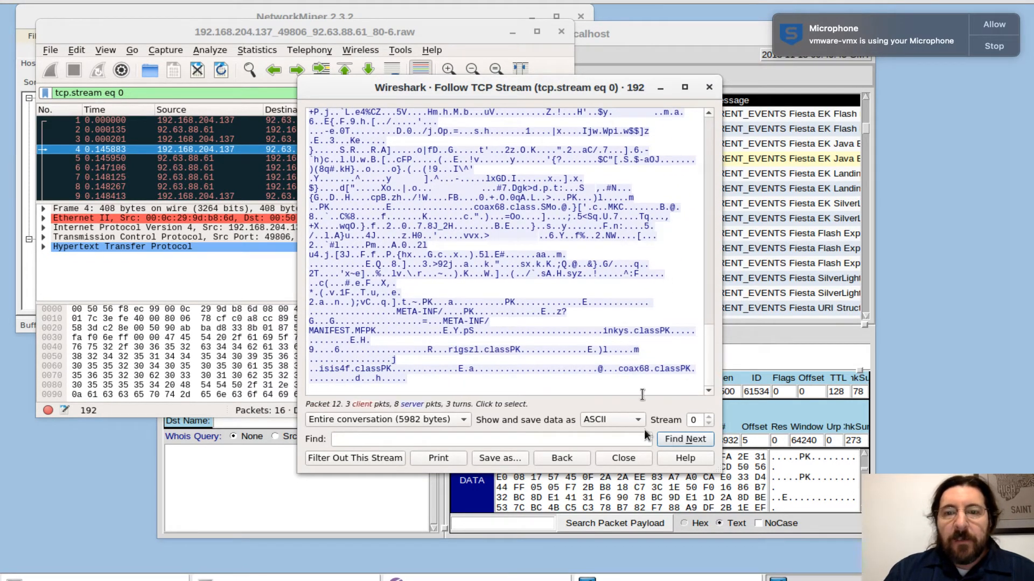
Close the TCP stream and the Wireshark capture, and dismiss the raw file notice in Sguil.
{"action": "left_click", "coordinate": [621, 458]}
{"action": "left_click", "coordinate": [562, 31]}
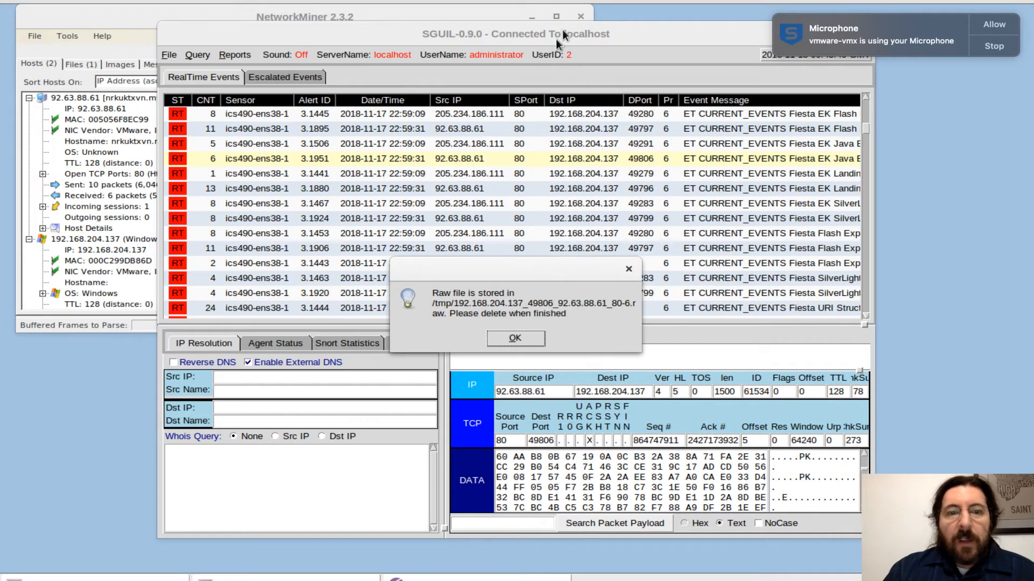
{"action": "left_click", "coordinate": [514, 338]}
Review Sguil's agent status, Snort statistics and system messages, stopping the microphone notification along the way.
{"action": "left_click", "coordinate": [275, 343]}
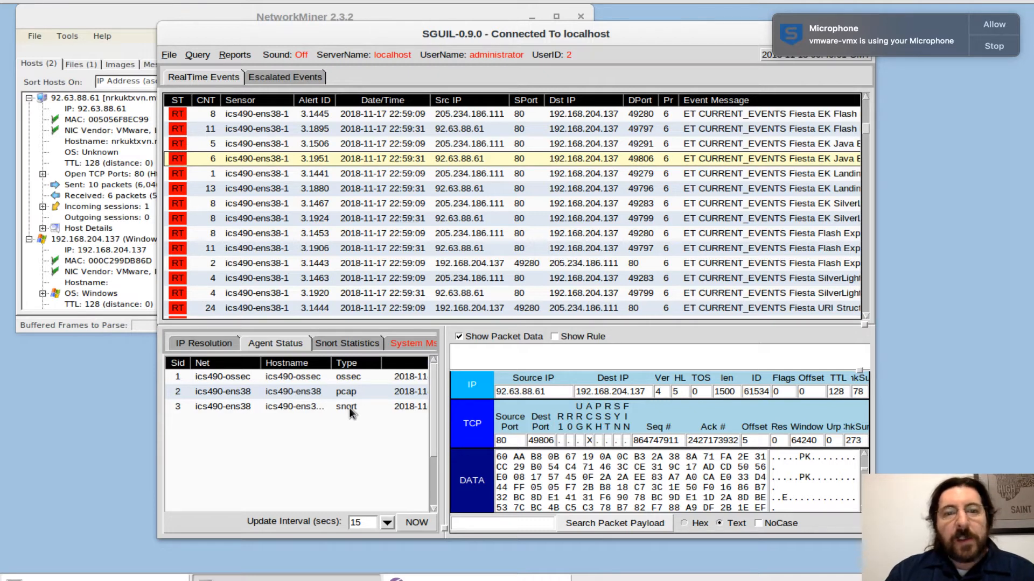
{"action": "left_click", "coordinate": [351, 344]}
{"action": "left_click", "coordinate": [404, 346]}
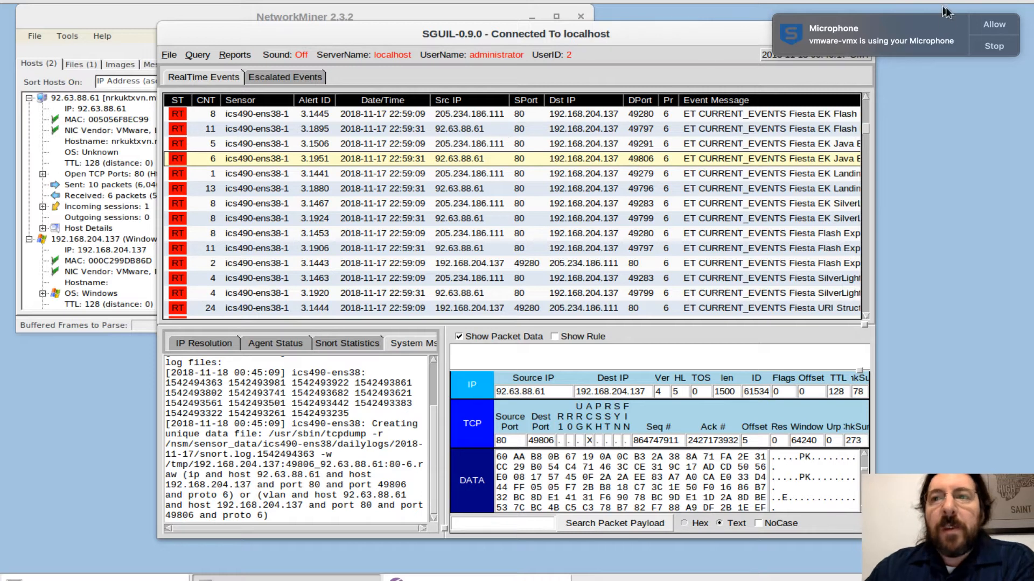
{"action": "left_click", "coordinate": [996, 43]}
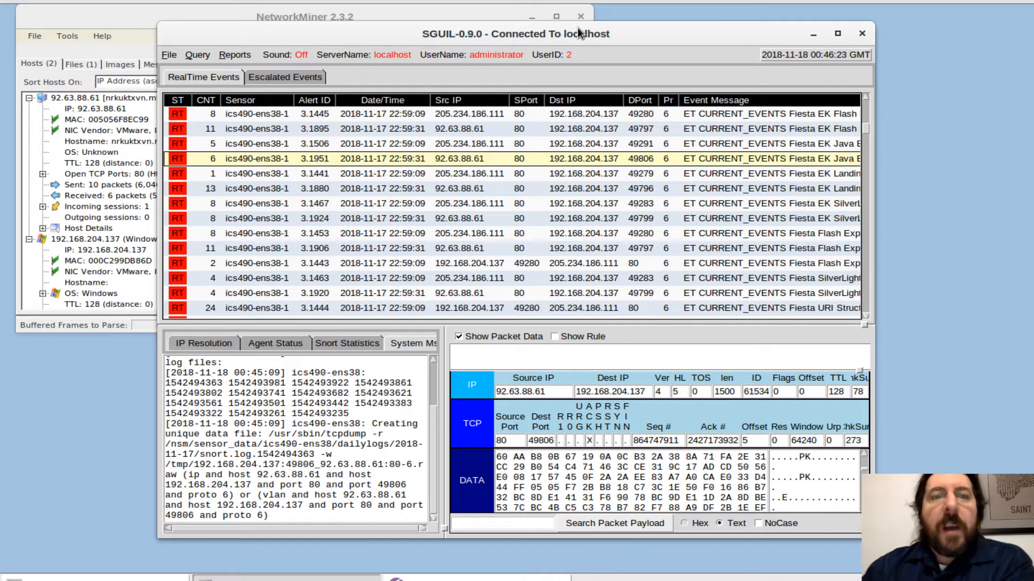
{"action": "left_click", "coordinate": [347, 341]}
{"action": "left_click", "coordinate": [278, 344]}
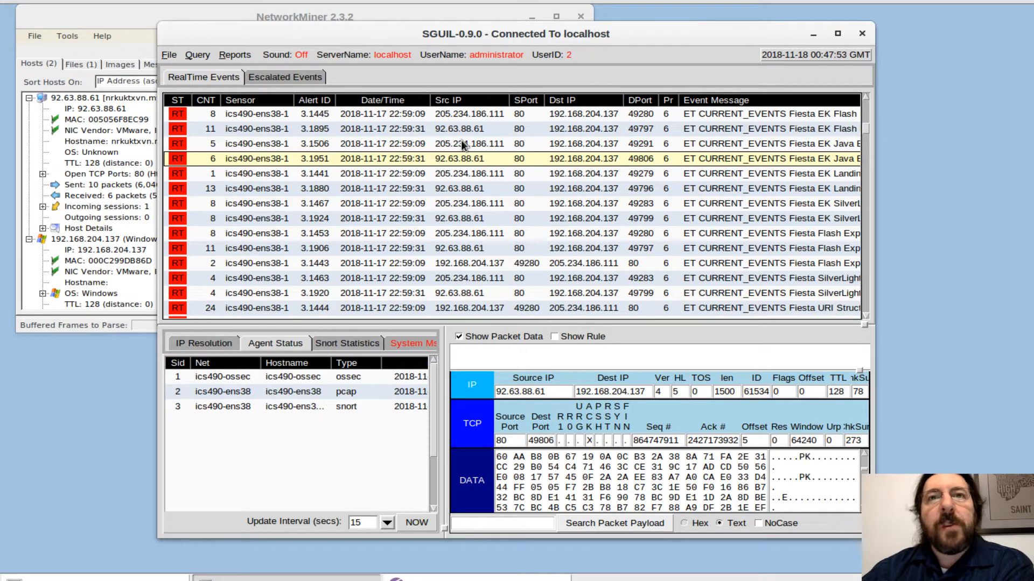
Minimize Sguil and NetworkMiner, open Squert and log in as administrator with the account password.
{"action": "left_click", "coordinate": [815, 36]}
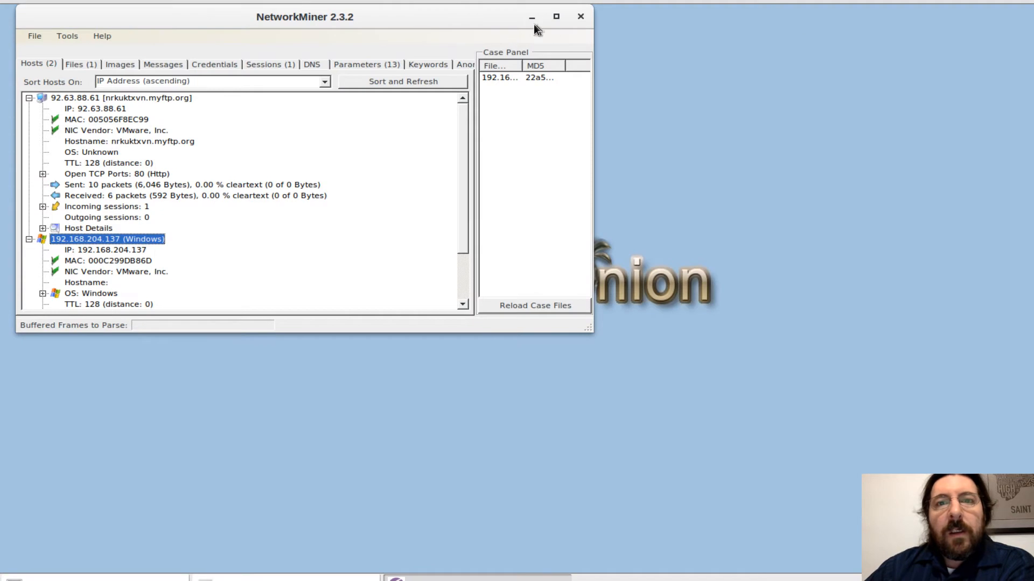
{"action": "left_click", "coordinate": [532, 18]}
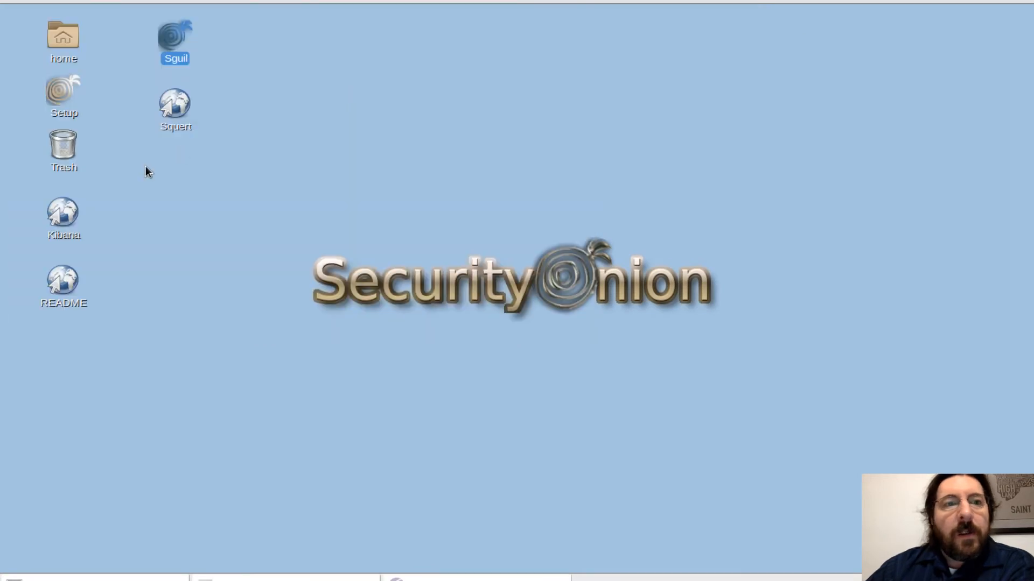
{"action": "left_click", "coordinate": [184, 109]}
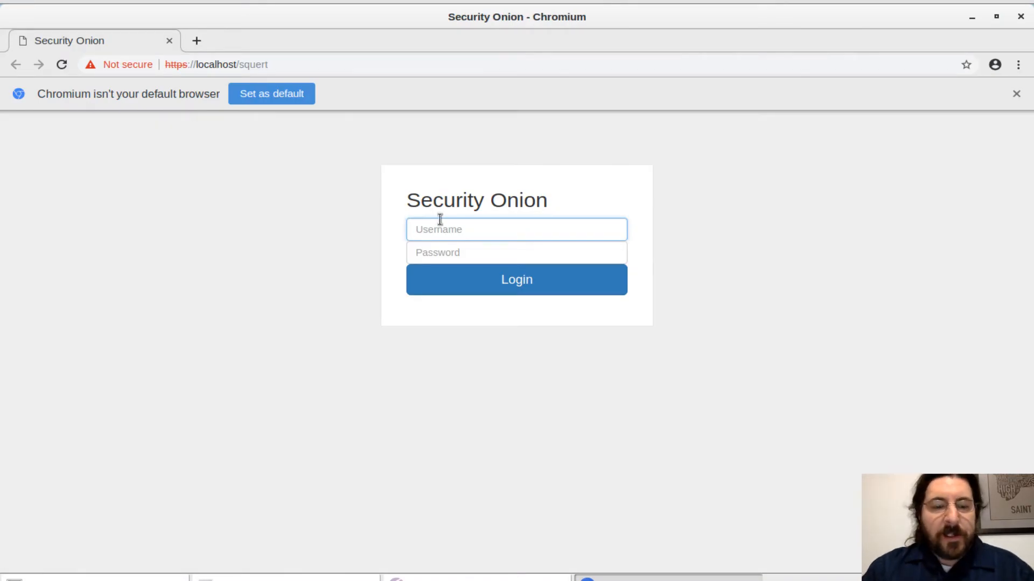
{"action": "type", "text": "administrator"}
{"action": "key", "text": "Tab"}
{"action": "type", "text": "**********"}
{"action": "key", "text": "Return"}
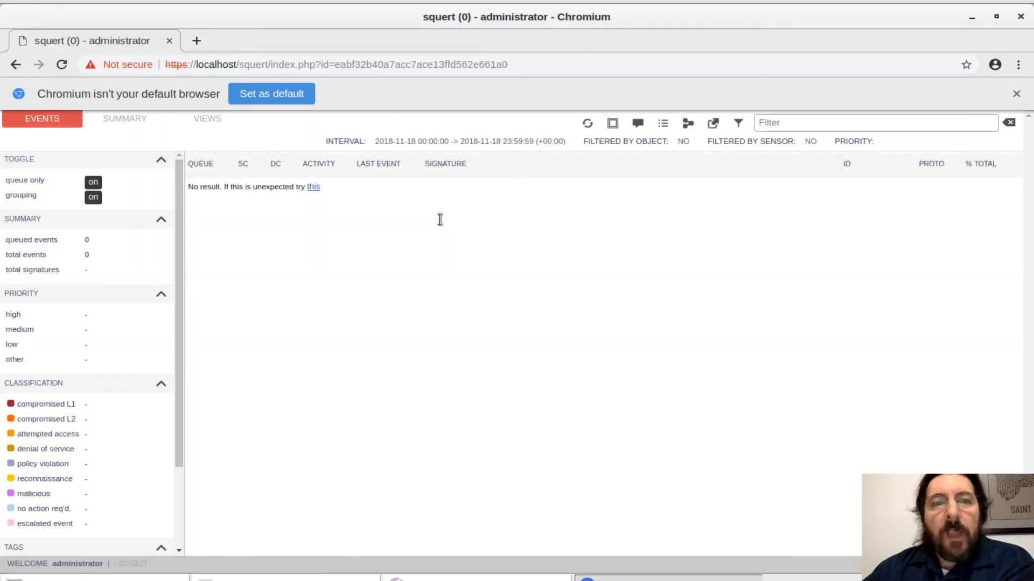
Change the event interval to Saturday 17 November and expand the GPL SNMP public access udp events.
{"action": "left_click", "coordinate": [525, 145]}
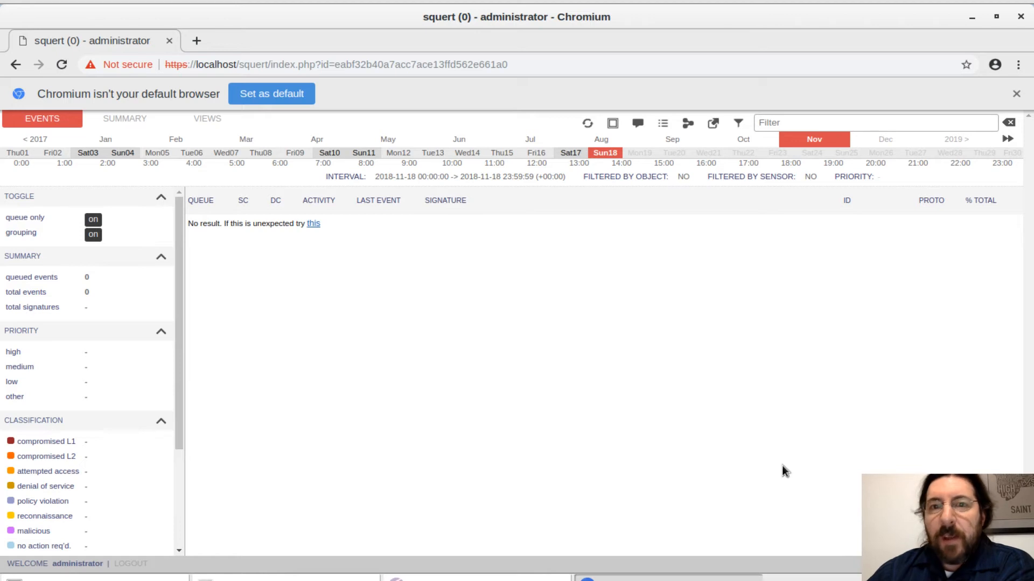
{"action": "left_click", "coordinate": [574, 154]}
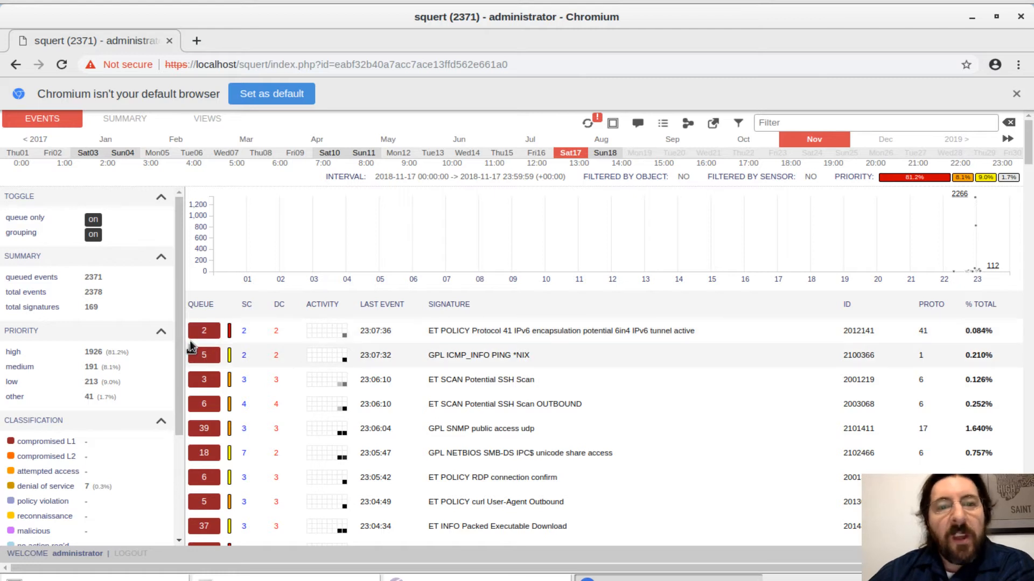
{"action": "left_click", "coordinate": [208, 433]}
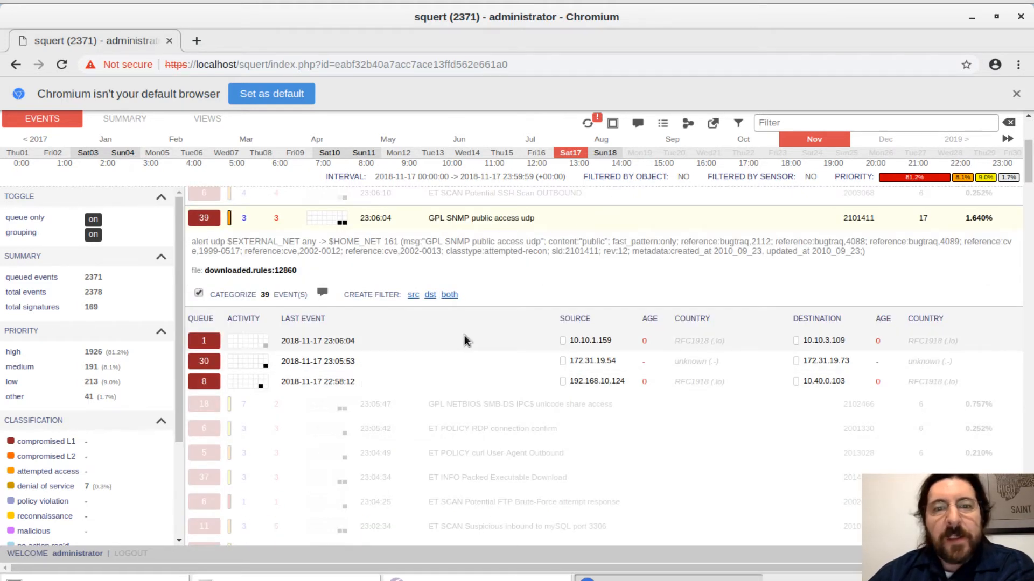
Classify the expanded GPL SNMP public access udp events as C1 and check the classification summary.
{"action": "left_click", "coordinate": [322, 295]}
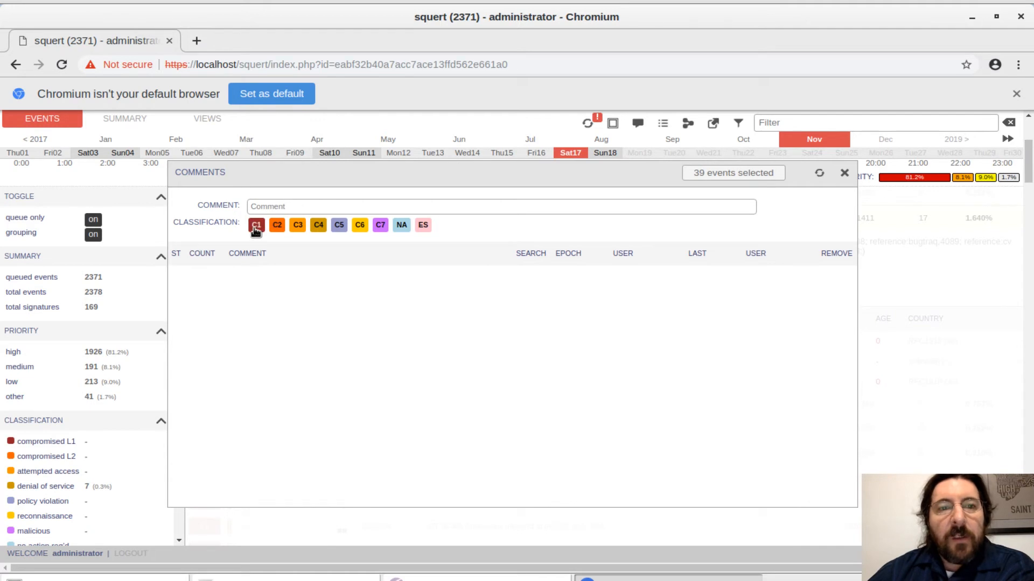
{"action": "left_click", "coordinate": [256, 226]}
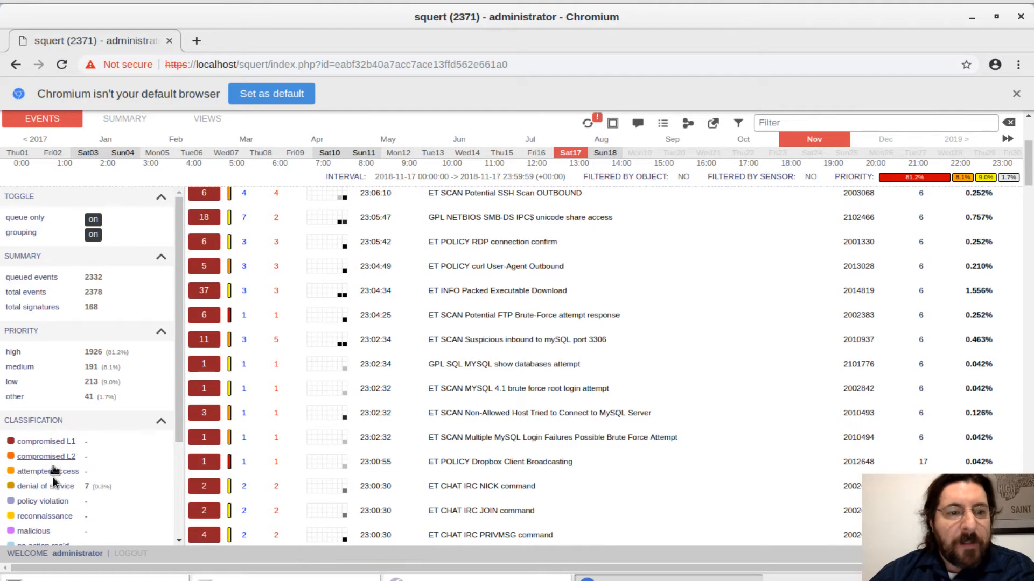
{"action": "left_click_drag", "start_coordinate": [180, 388], "coordinate": [179, 423]}
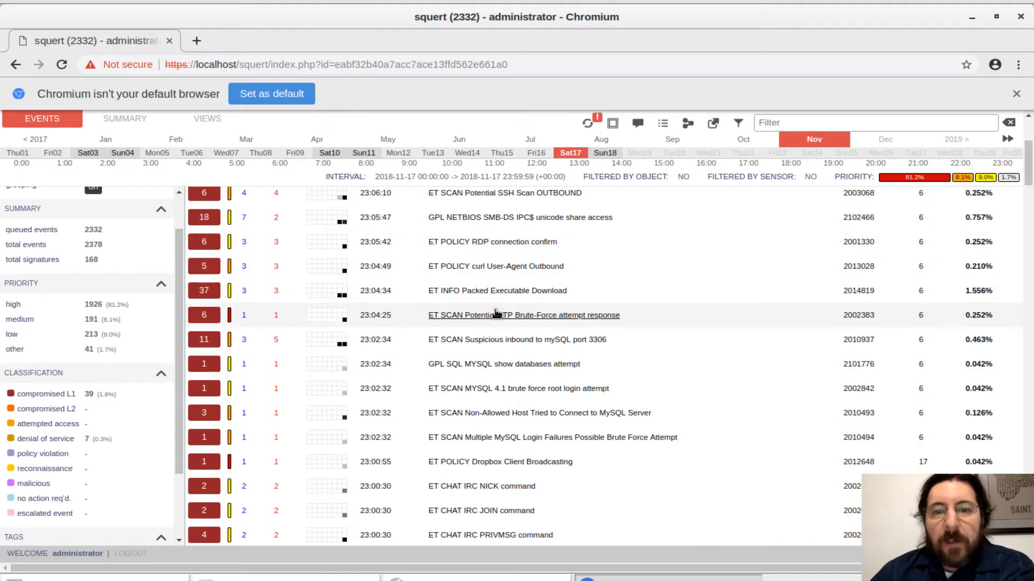
Look up the ET CURRENT_EVENTS DRIVEBY Nuclear EK SWF M2 signature on Google.
{"action": "scroll", "coordinate": [496, 313], "scroll_direction": "down", "scroll_amount": 3}
{"action": "scroll", "coordinate": [496, 314], "scroll_direction": "down", "scroll_amount": 6}
{"action": "scroll", "coordinate": [496, 314], "scroll_direction": "down", "scroll_amount": 8}
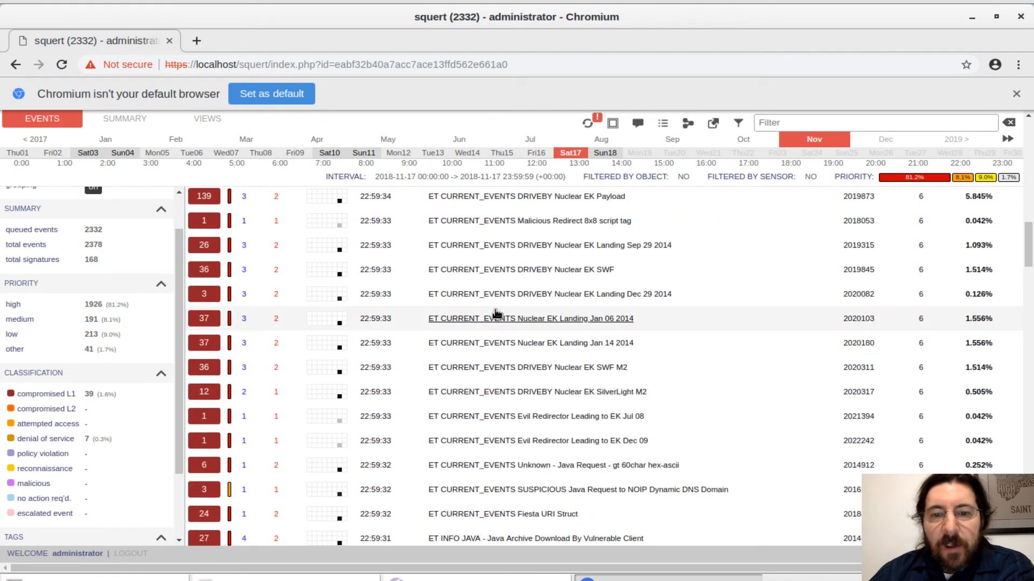
{"action": "left_click", "coordinate": [529, 368]}
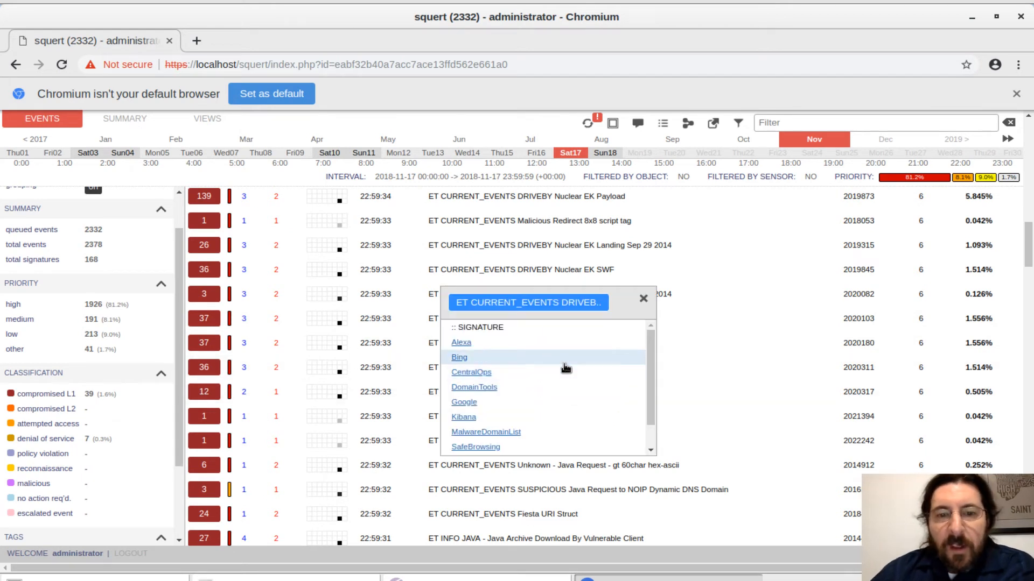
{"action": "left_click", "coordinate": [465, 403]}
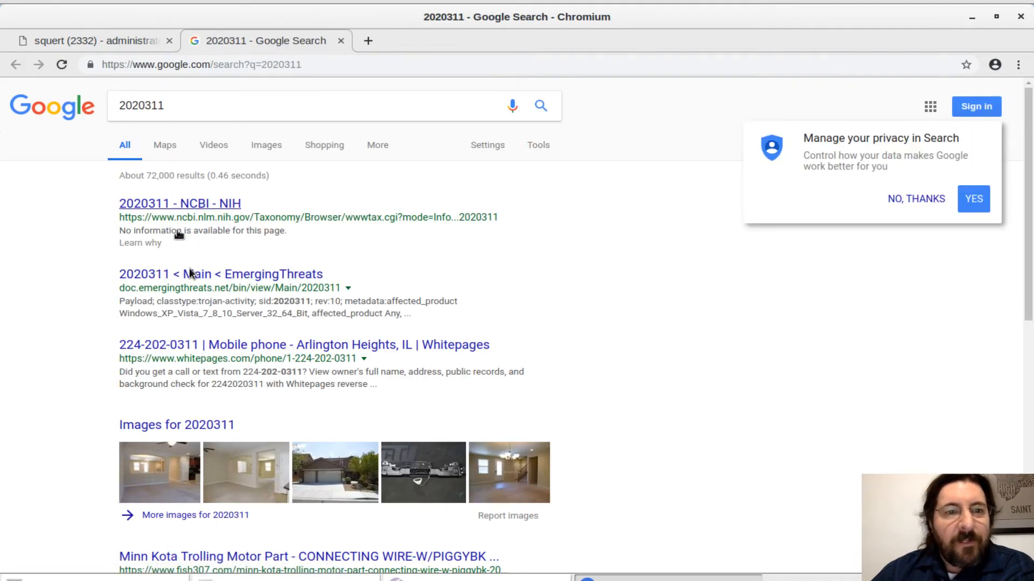
Return to Squert, browse the external lookups for the Nuclear EK SWF M2 signature and open it in Kibana.
{"action": "left_click", "coordinate": [114, 42]}
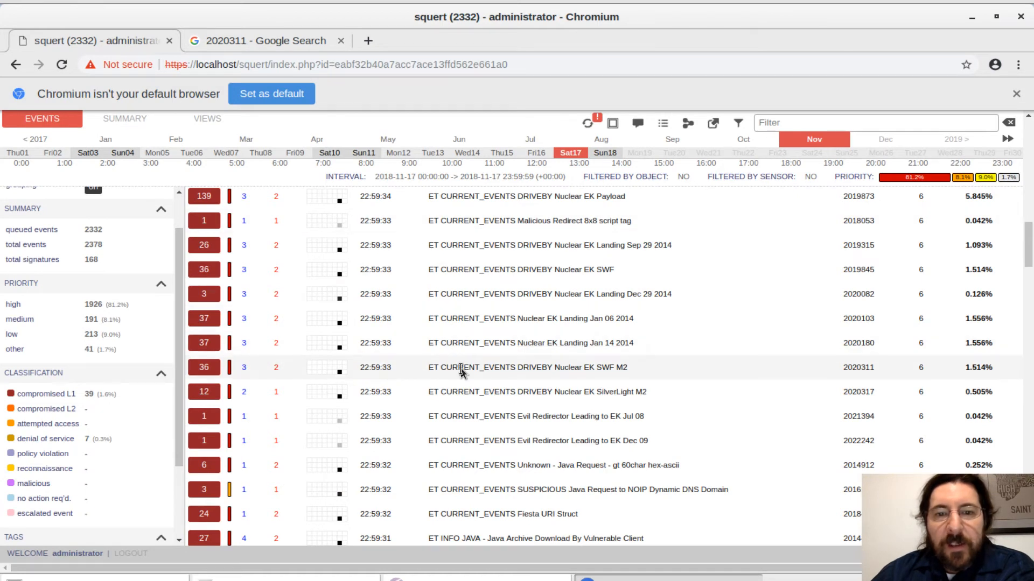
{"action": "left_click", "coordinate": [461, 370]}
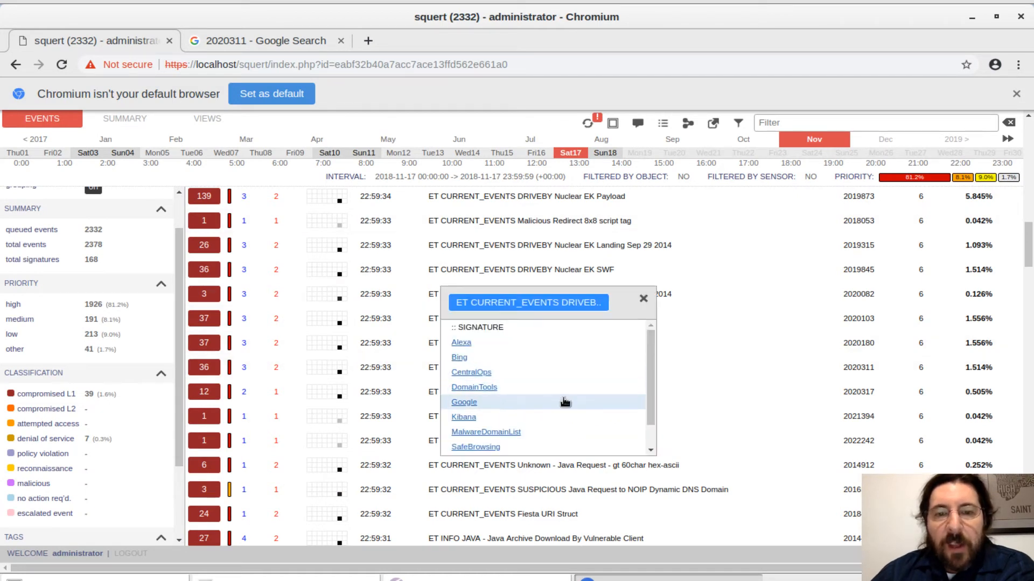
{"action": "left_click_drag", "start_coordinate": [650, 405], "coordinate": [651, 426]}
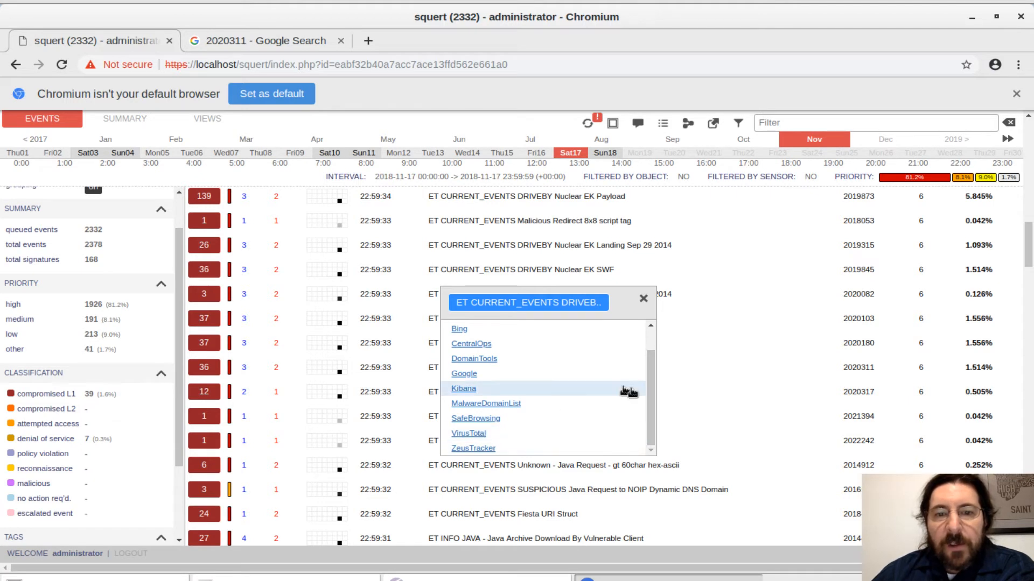
{"action": "left_click_drag", "start_coordinate": [650, 400], "coordinate": [651, 383]}
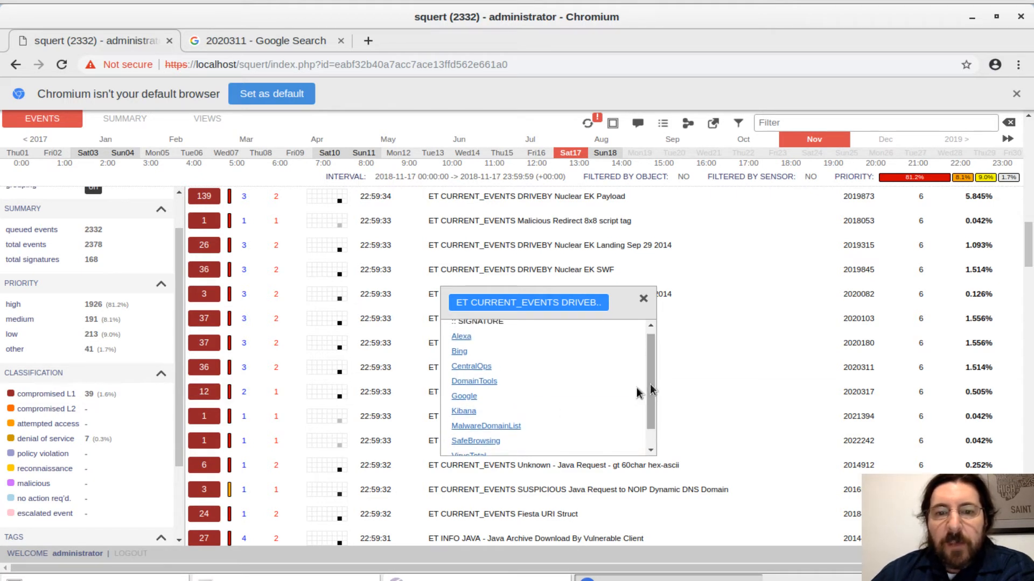
{"action": "left_click", "coordinate": [466, 411]}
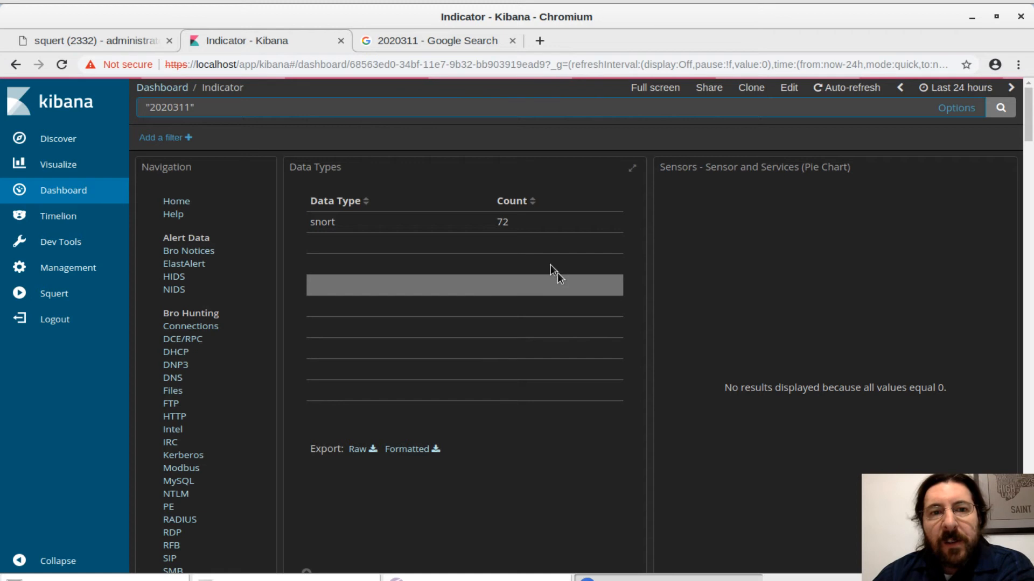
Examine the Kibana Indicator dashboard for signature 2020311, including its data types and NIDS alerts, and close it.
{"action": "scroll", "coordinate": [519, 256], "scroll_direction": "down", "scroll_amount": 10}
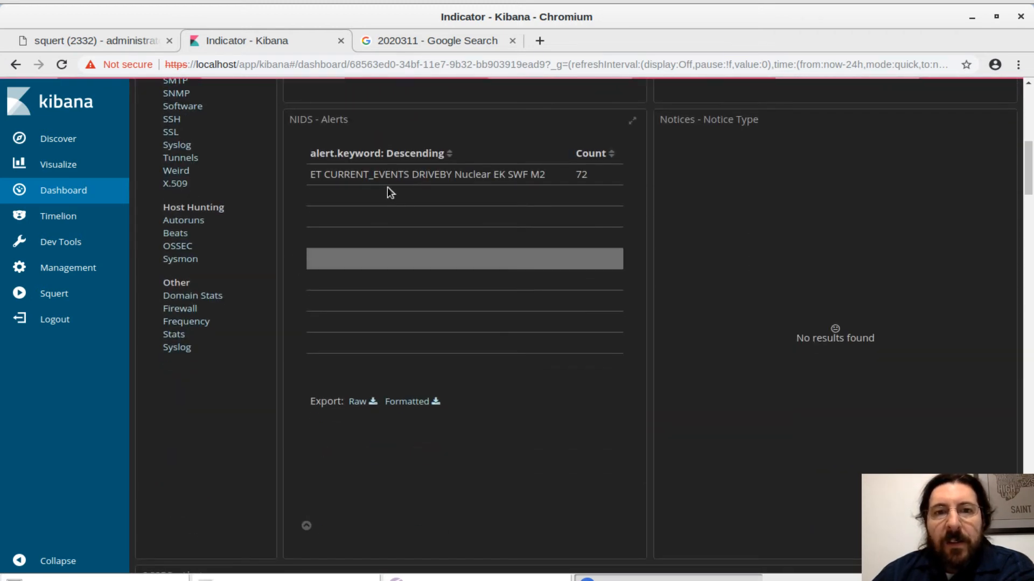
{"action": "scroll", "coordinate": [481, 176], "scroll_direction": "down", "scroll_amount": 1}
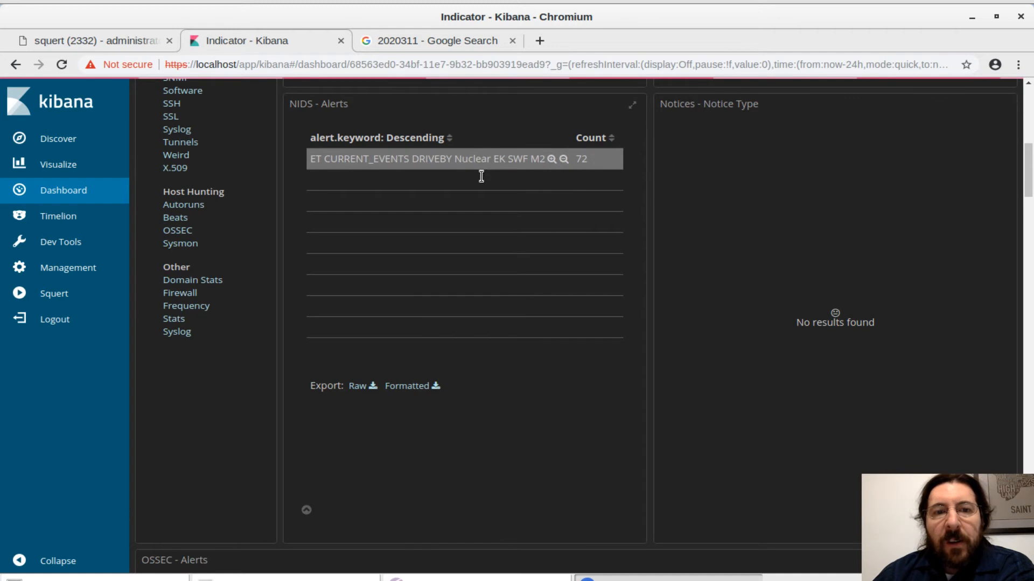
{"action": "scroll", "coordinate": [481, 176], "scroll_direction": "down", "scroll_amount": 9}
{"action": "scroll", "coordinate": [482, 176], "scroll_direction": "up", "scroll_amount": 10}
{"action": "scroll", "coordinate": [481, 176], "scroll_direction": "down", "scroll_amount": 4}
{"action": "scroll", "coordinate": [482, 176], "scroll_direction": "down", "scroll_amount": 3}
{"action": "scroll", "coordinate": [481, 176], "scroll_direction": "up", "scroll_amount": 5}
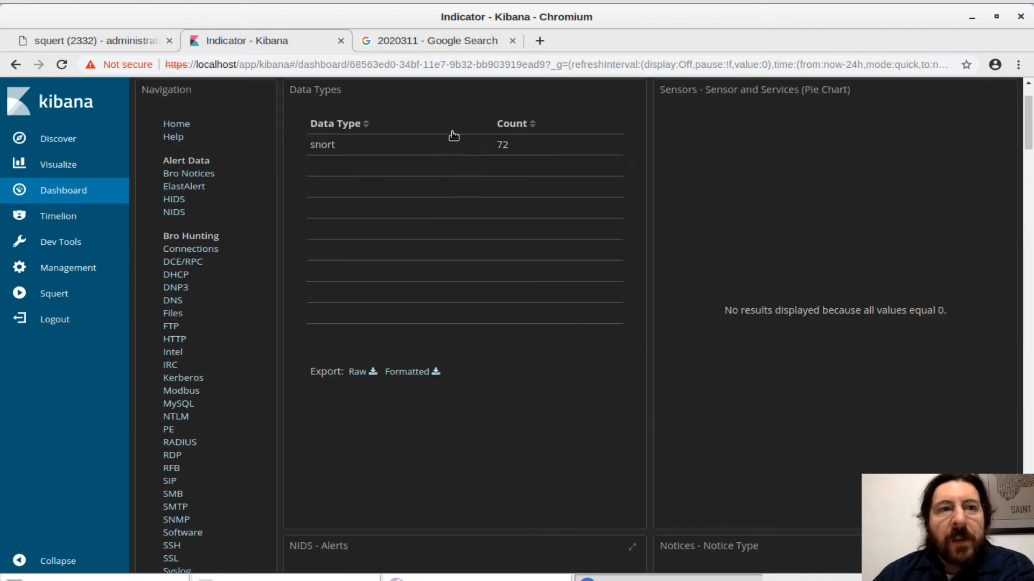
{"action": "scroll", "coordinate": [454, 135], "scroll_direction": "up", "scroll_amount": 3}
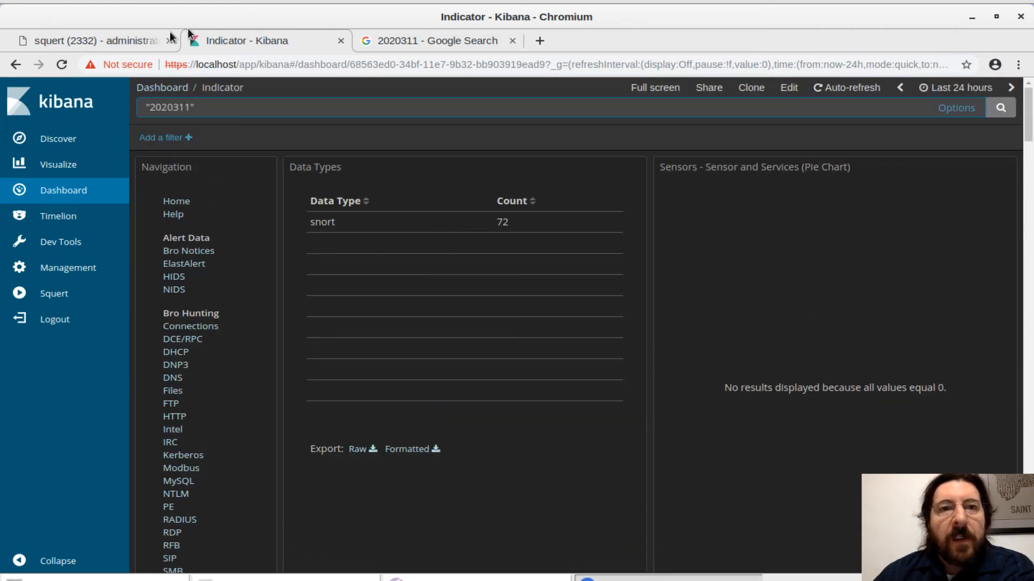
{"action": "left_click", "coordinate": [339, 41]}
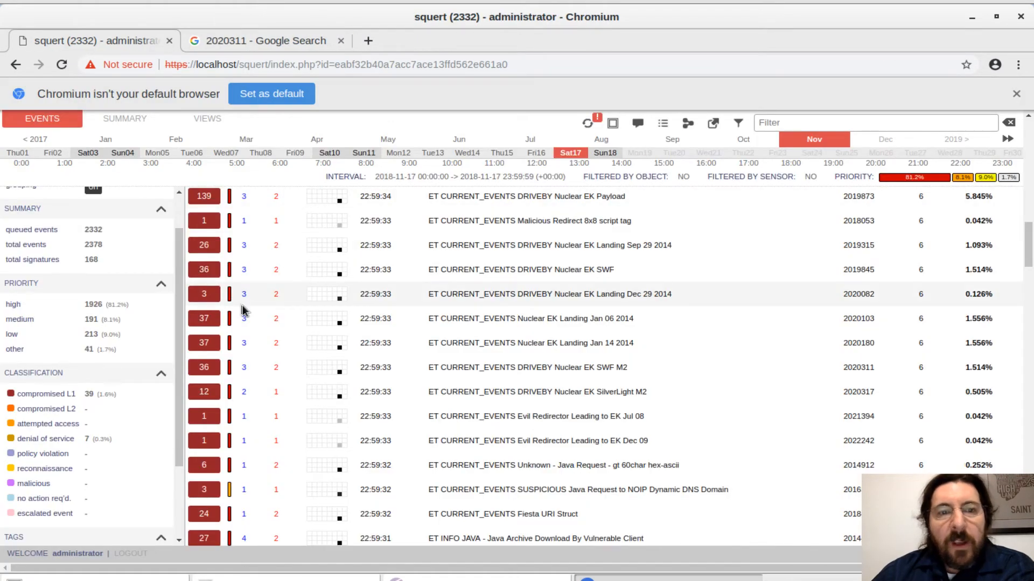
Expand the ET CURRENT_EVENTS DRIVEBY Nuclear EK Landing Dec 29 2014 signature and examine its rule and events.
{"action": "left_click", "coordinate": [205, 295]}
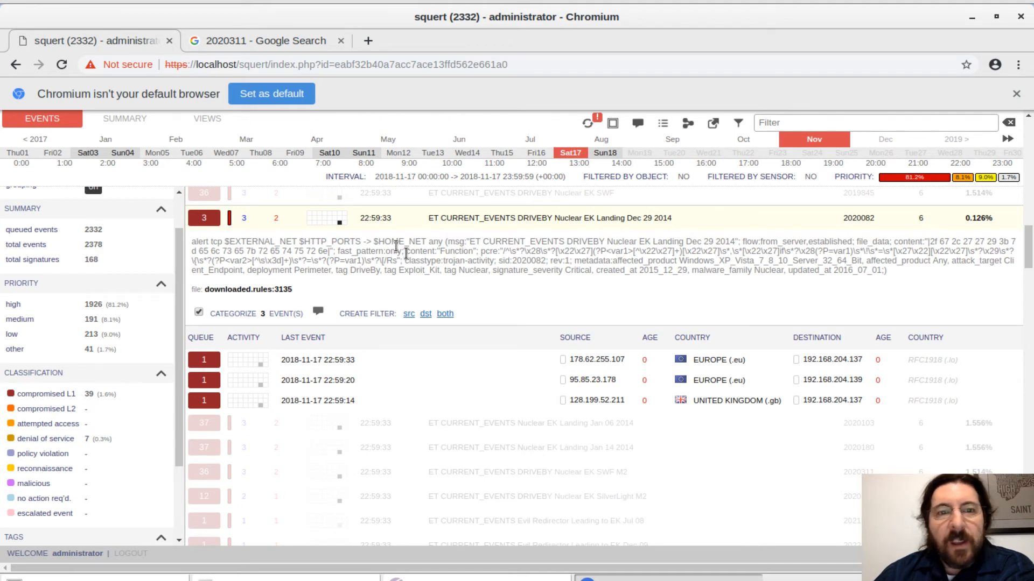
{"action": "left_click", "coordinate": [341, 226]}
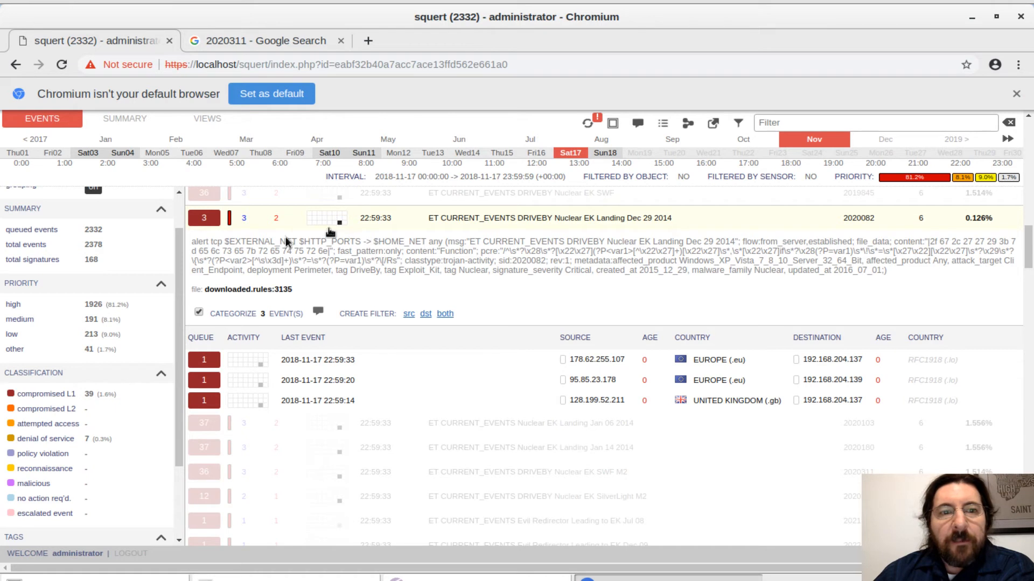
{"action": "left_click", "coordinate": [246, 218]}
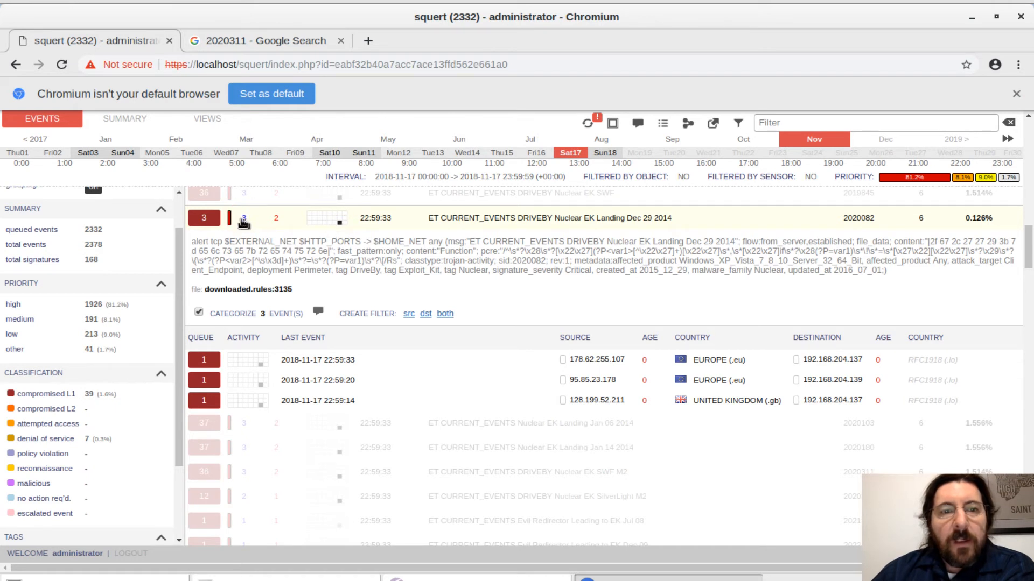
{"action": "right_click", "coordinate": [241, 222]}
{"action": "left_click", "coordinate": [228, 222]}
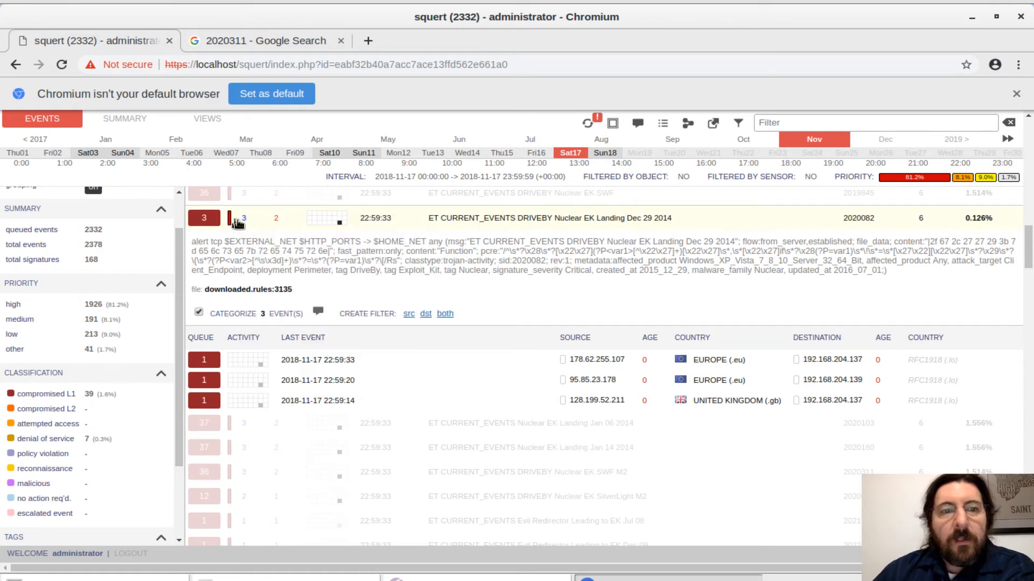
Collapse the Nuclear EK Landing Dec 29 2014 signature and browse the Fiesta, Zeus and KaiXin signatures in the event list.
{"action": "left_click", "coordinate": [204, 218]}
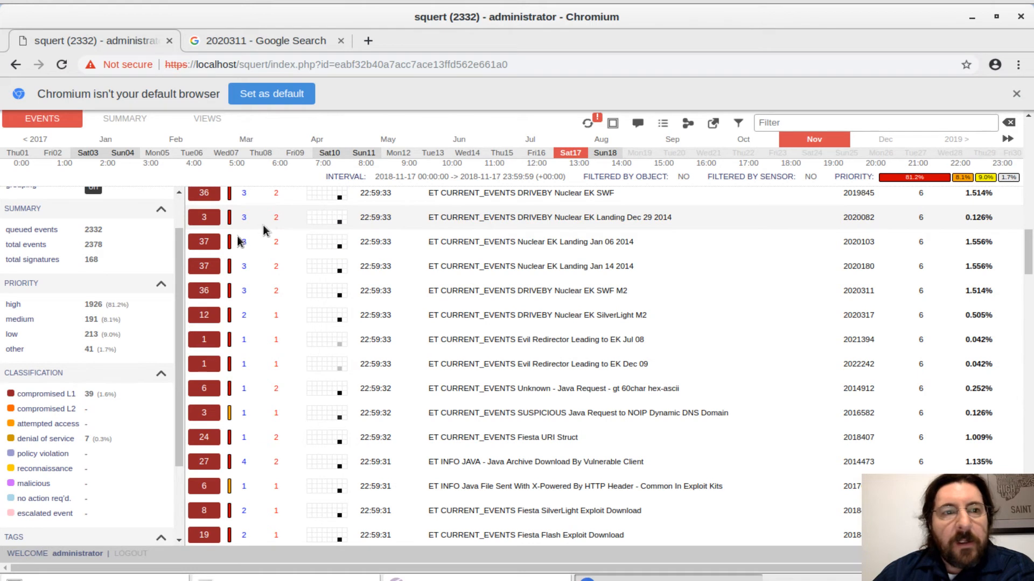
{"action": "scroll", "coordinate": [532, 323], "scroll_direction": "down", "scroll_amount": 5}
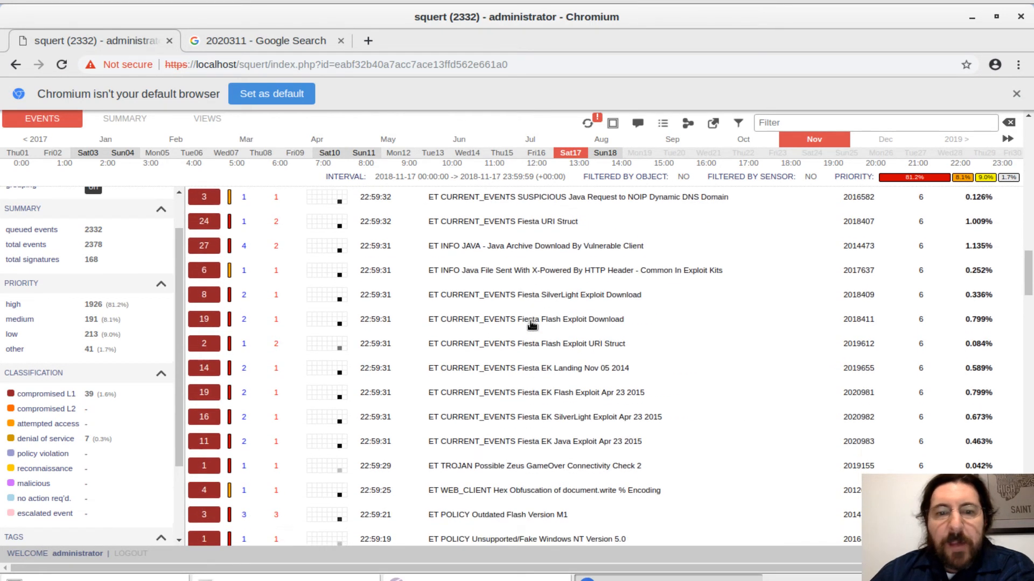
{"action": "scroll", "coordinate": [531, 323], "scroll_direction": "down", "scroll_amount": 3}
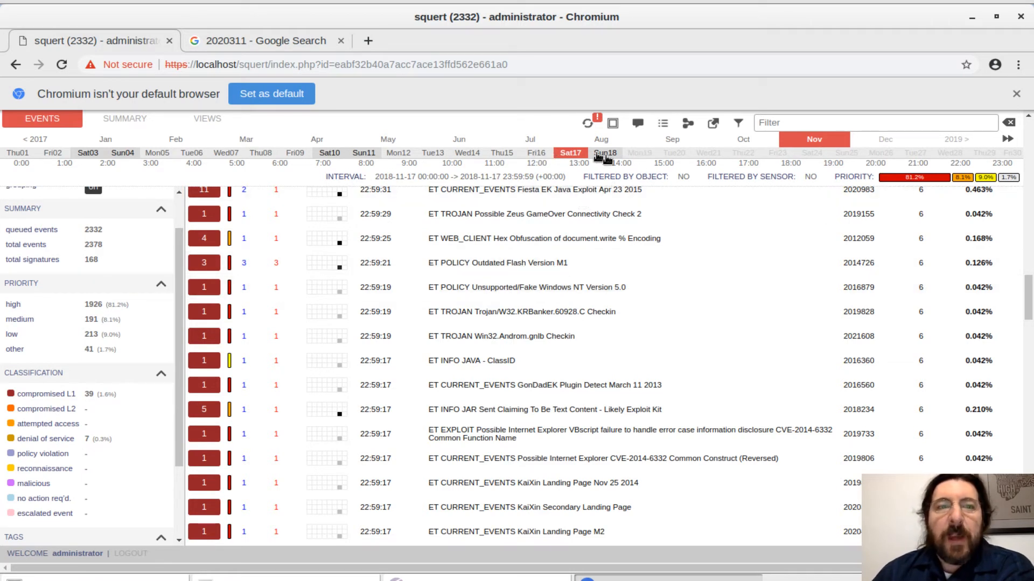
{"action": "scroll", "coordinate": [471, 218], "scroll_direction": "up", "scroll_amount": 4}
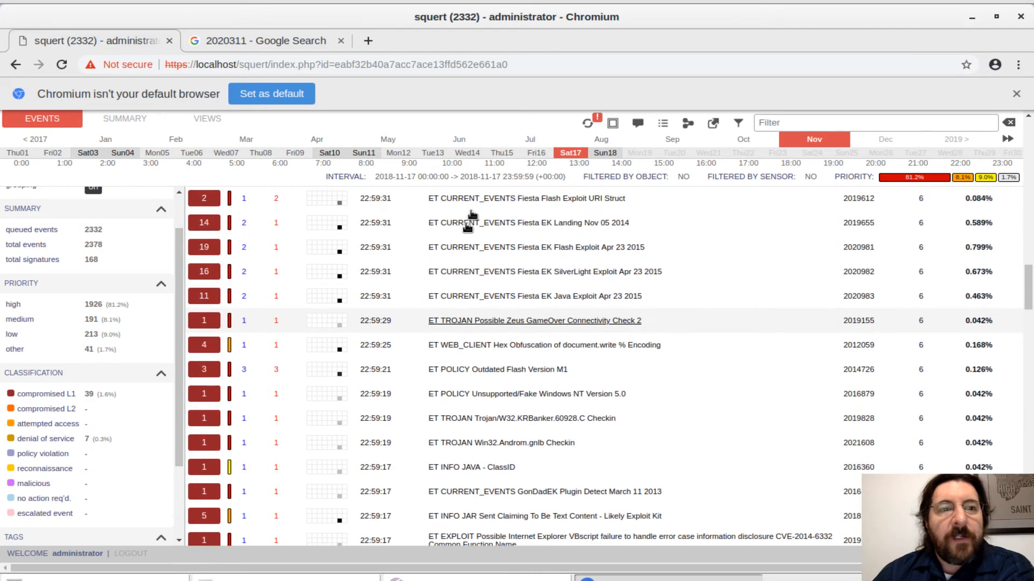
{"action": "scroll", "coordinate": [121, 250], "scroll_direction": "up", "scroll_amount": 1}
{"action": "scroll", "coordinate": [121, 250], "scroll_direction": "up", "scroll_amount": 1}
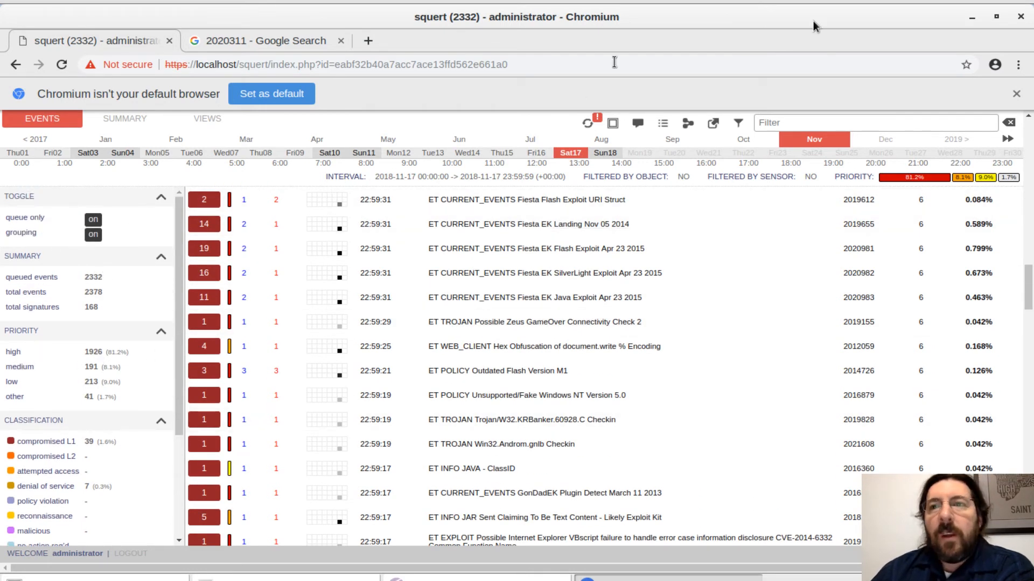
View the Sguil window and the terminal listing of the Bro logs, and return to Squert.
{"action": "left_click", "coordinate": [969, 22]}
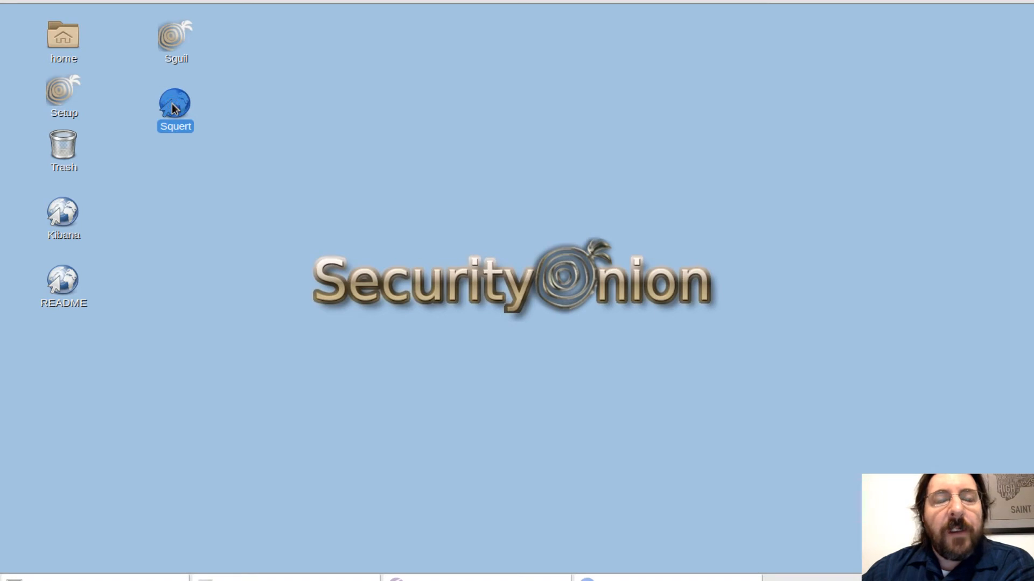
{"action": "left_click", "coordinate": [286, 579]}
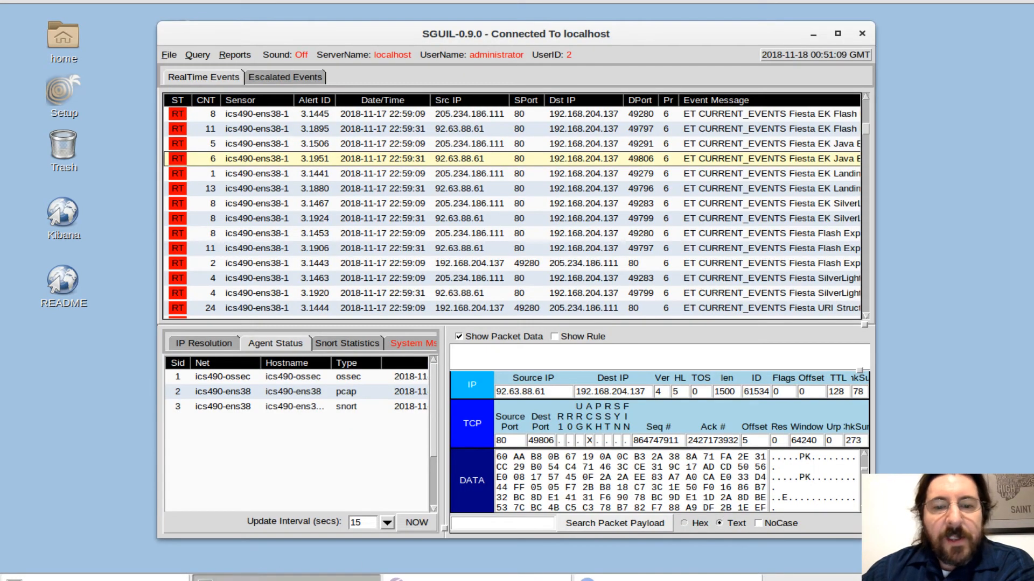
{"action": "left_click", "coordinate": [115, 578]}
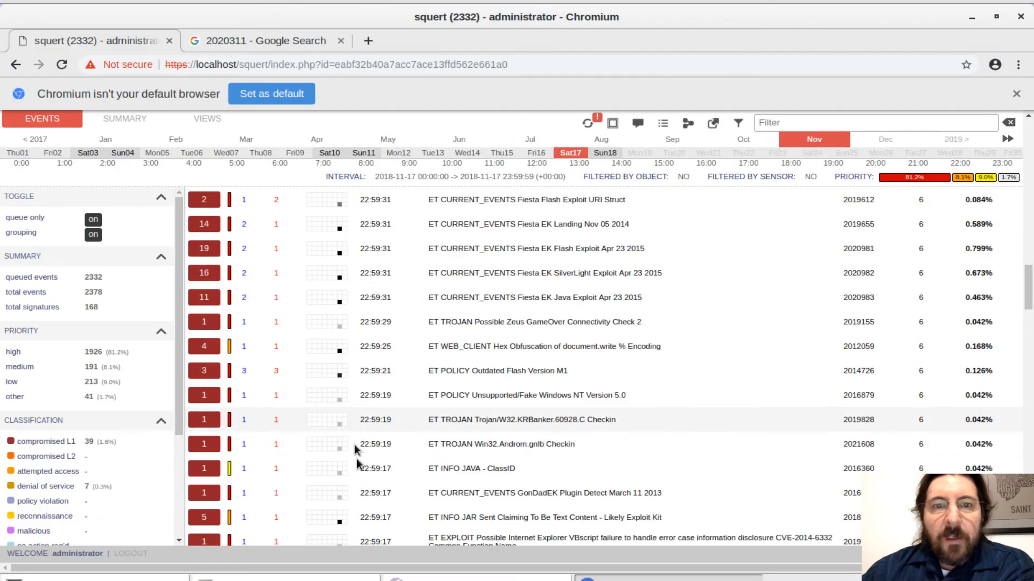
{"action": "left_click", "coordinate": [645, 578]}
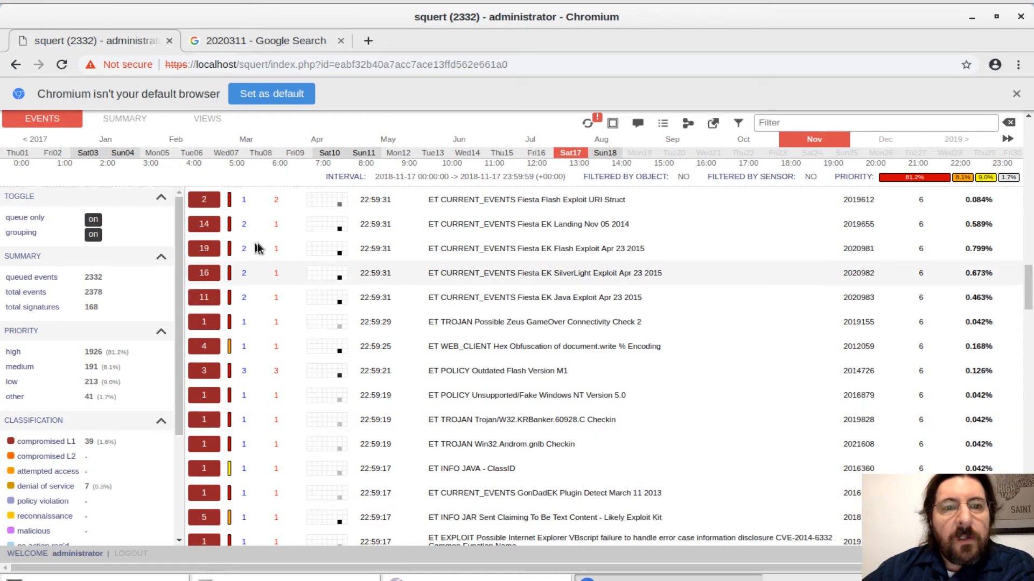
Expand the ET CURRENT_EVENTS Fiesta EK Flash Exploit Apr 23 2015 signature and browse the external lookups for its ID 2020981.
{"action": "left_click", "coordinate": [205, 250]}
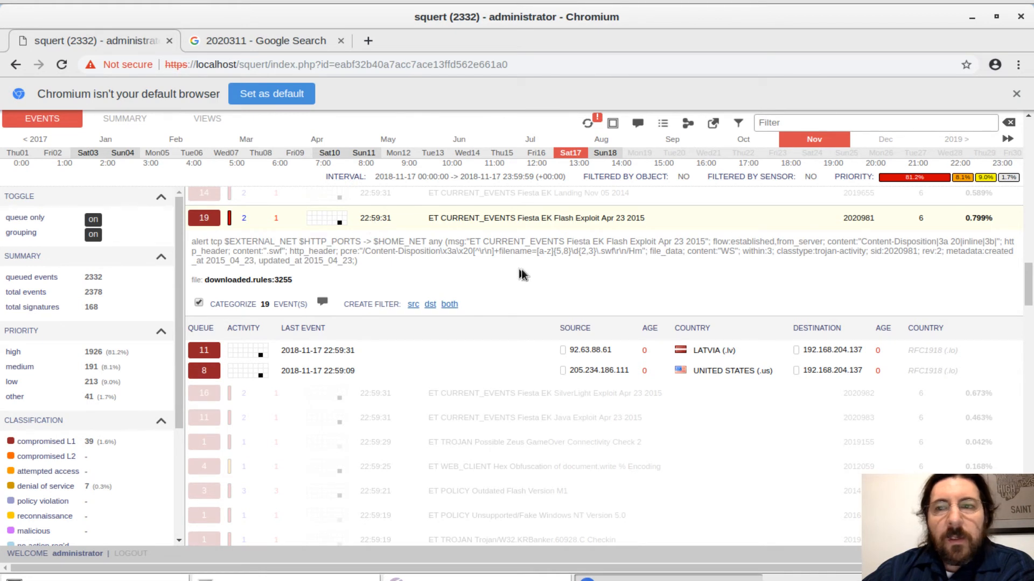
{"action": "right_click", "coordinate": [865, 222]}
{"action": "key", "text": "Escape"}
{"action": "double_click", "coordinate": [859, 218]}
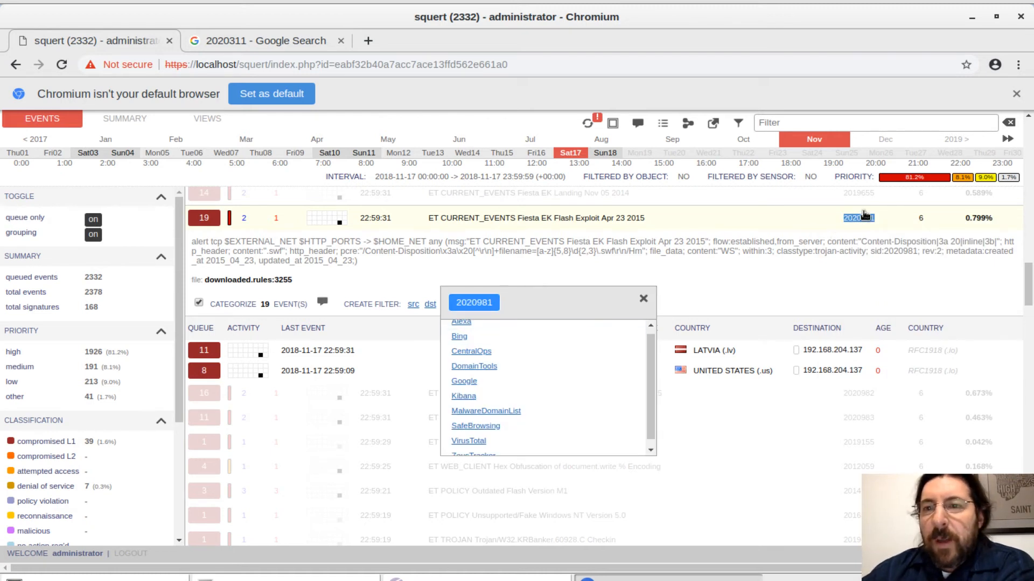
{"action": "left_click_drag", "start_coordinate": [648, 360], "coordinate": [649, 343]}
{"action": "left_click_drag", "start_coordinate": [649, 383], "coordinate": [648, 432]}
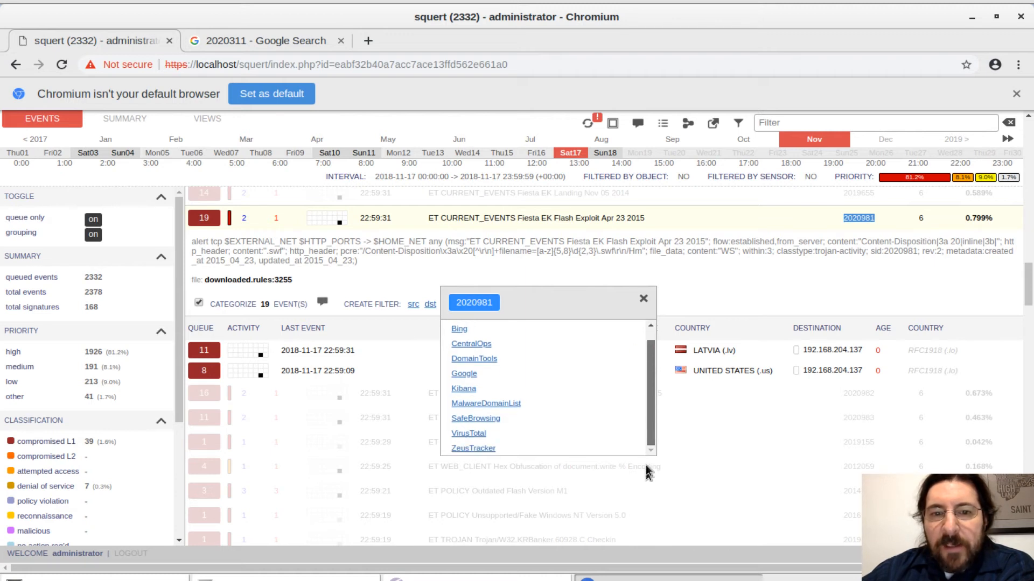
{"action": "scroll", "coordinate": [649, 355], "scroll_direction": "up", "scroll_amount": 2}
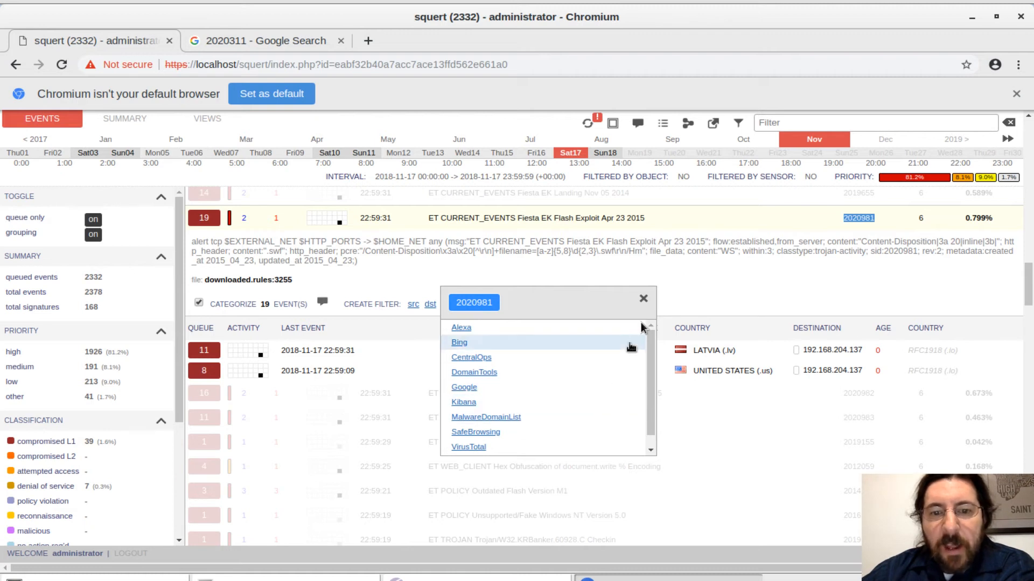
{"action": "left_click", "coordinate": [641, 301]}
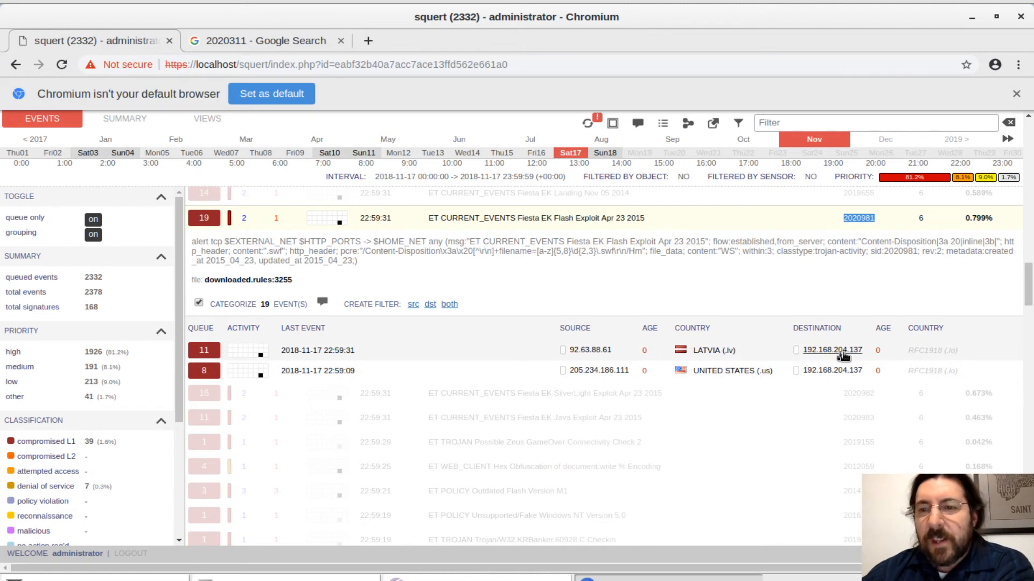
{"action": "left_click", "coordinate": [858, 218]}
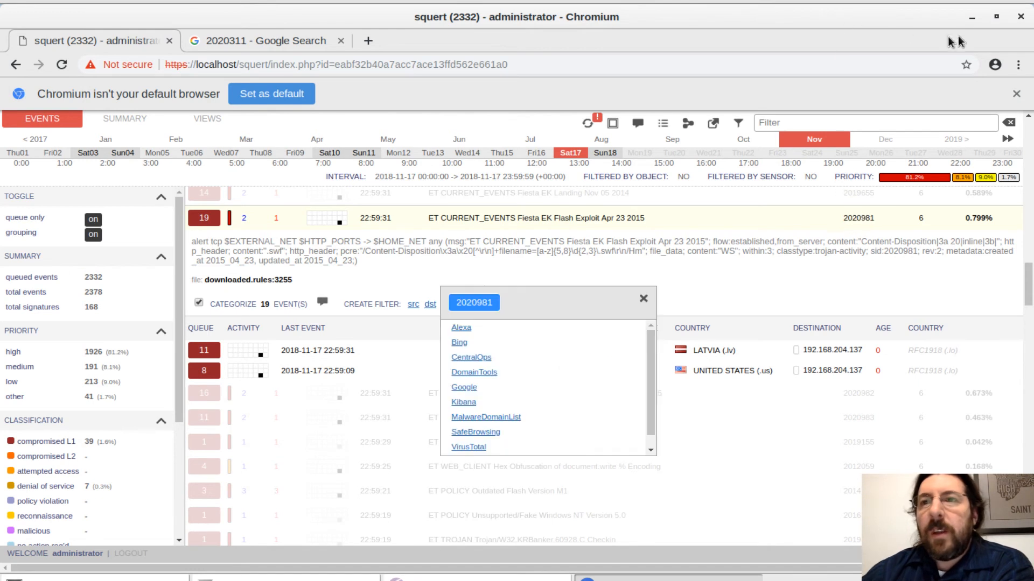
Dismiss the default-browser notice, switch to the terminal and copy the file ID FTjsw63NroefCWW4n4 from the extracted-file listing.
{"action": "left_click", "coordinate": [1015, 94]}
{"action": "left_click", "coordinate": [972, 17]}
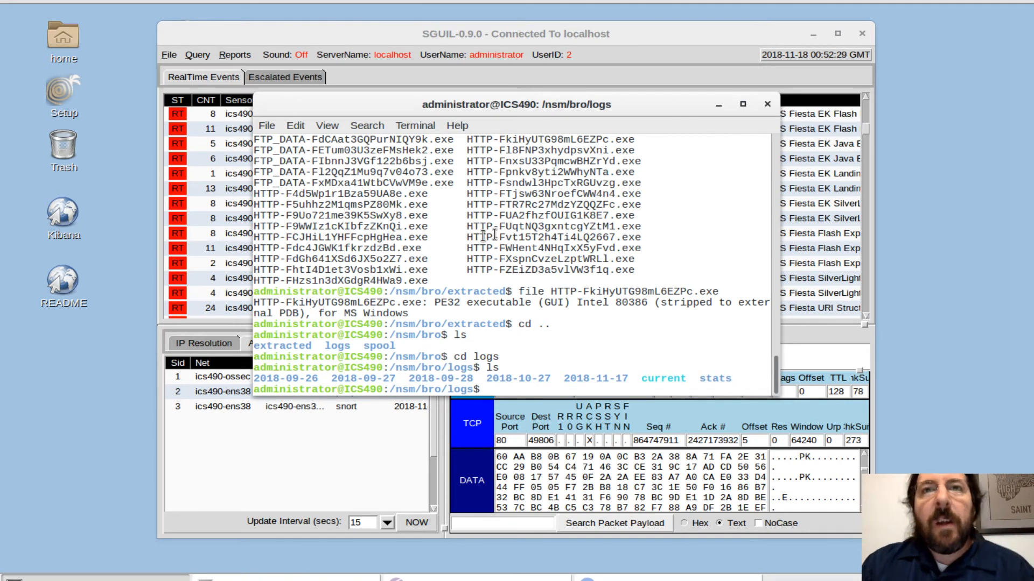
{"action": "left_click_drag", "start_coordinate": [501, 194], "coordinate": [614, 198]}
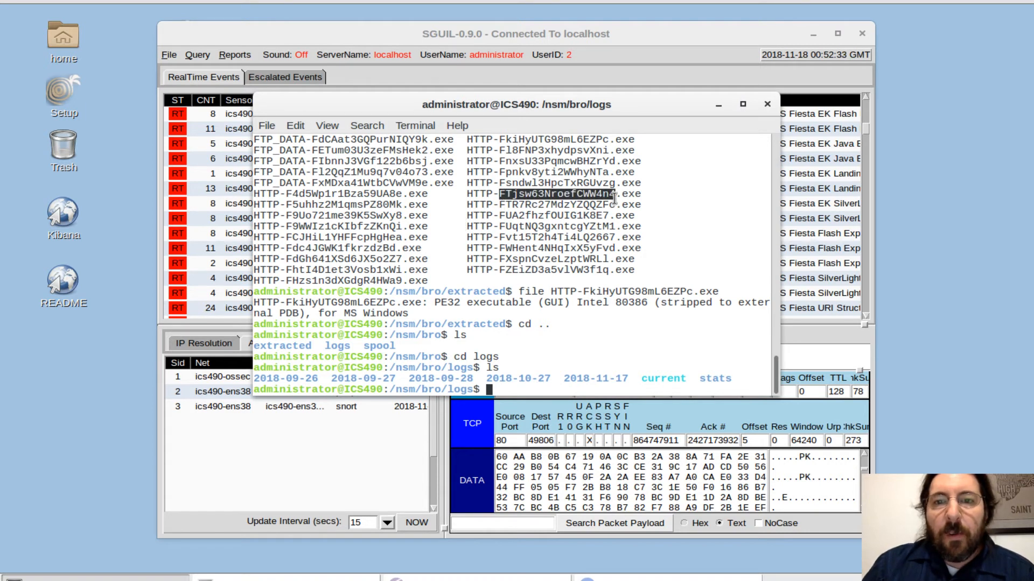
{"action": "right_click", "coordinate": [596, 200]}
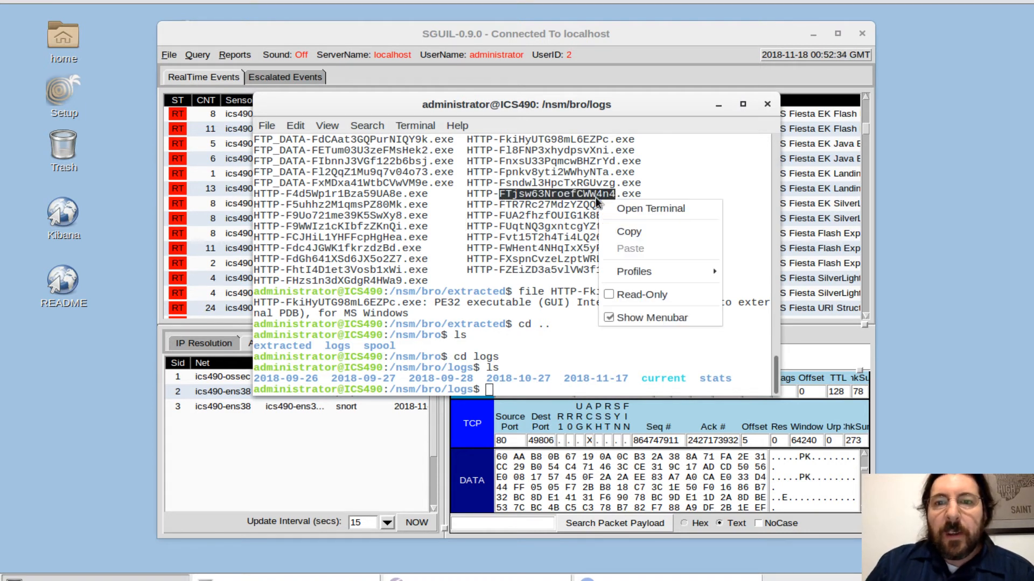
{"action": "left_click", "coordinate": [654, 232]}
Open Kibana and examine the Overview dashboard's log types, services by destination country, and OSSEC and NIDS alert summaries.
{"action": "double_click", "coordinate": [62, 215]}
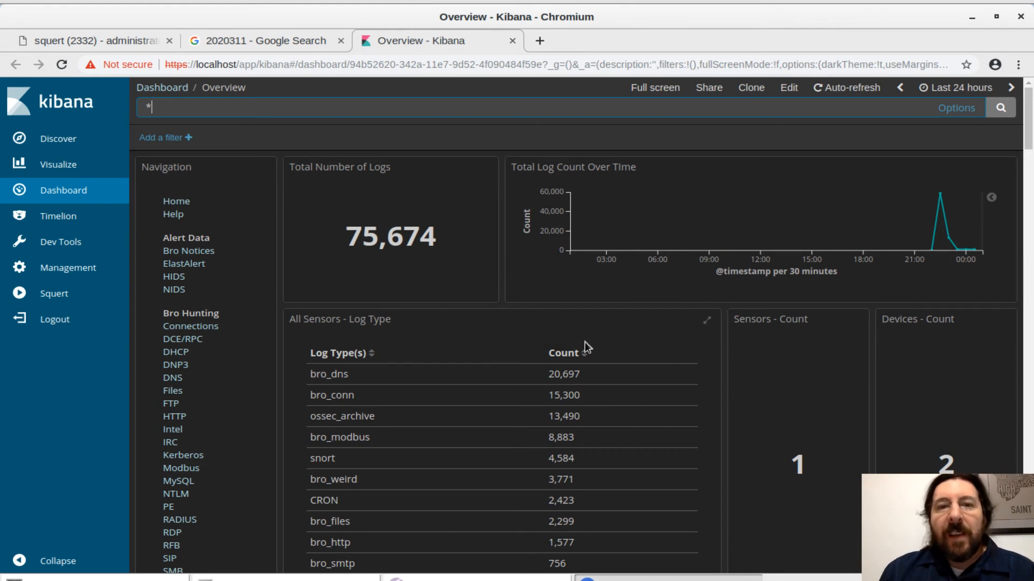
{"action": "scroll", "coordinate": [641, 322], "scroll_direction": "down", "scroll_amount": 13}
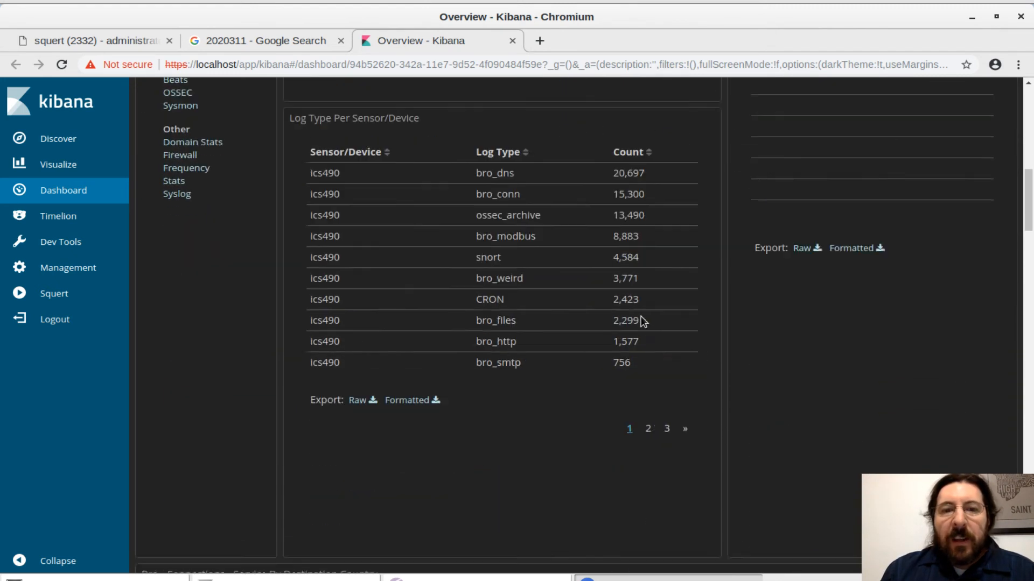
{"action": "scroll", "coordinate": [643, 322], "scroll_direction": "up", "scroll_amount": 2}
{"action": "scroll", "coordinate": [644, 322], "scroll_direction": "down", "scroll_amount": 2}
{"action": "scroll", "coordinate": [644, 322], "scroll_direction": "down", "scroll_amount": 14}
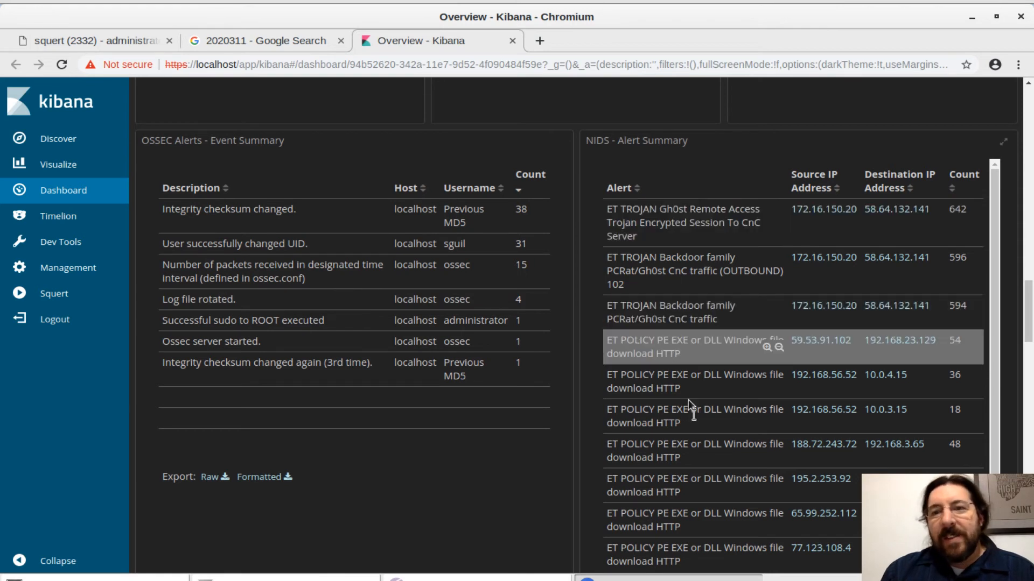
{"action": "scroll", "coordinate": [379, 355], "scroll_direction": "down", "scroll_amount": 6}
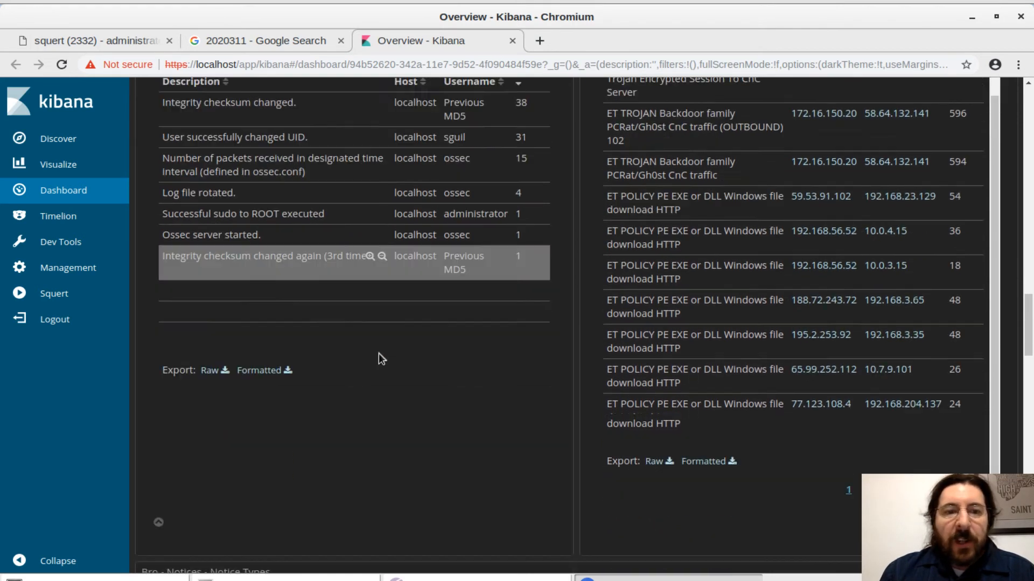
{"action": "scroll", "coordinate": [379, 353], "scroll_direction": "down", "scroll_amount": 4}
{"action": "scroll", "coordinate": [353, 259], "scroll_direction": "down", "scroll_amount": 4}
{"action": "scroll", "coordinate": [352, 257], "scroll_direction": "down", "scroll_amount": 10}
{"action": "scroll", "coordinate": [352, 258], "scroll_direction": "up", "scroll_amount": 6}
{"action": "scroll", "coordinate": [352, 258], "scroll_direction": "up", "scroll_amount": 20}
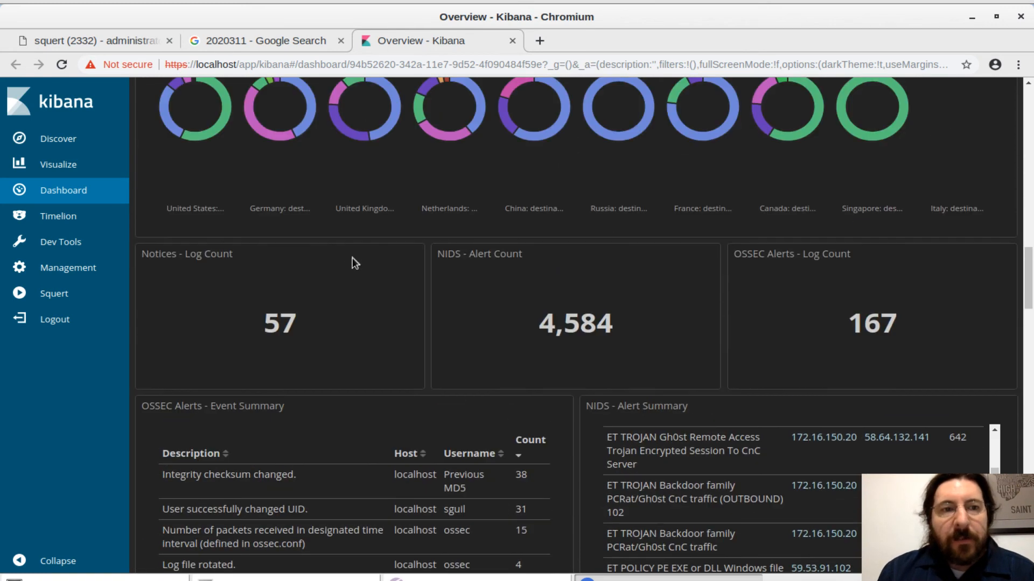
{"action": "scroll", "coordinate": [352, 257], "scroll_direction": "up", "scroll_amount": 1}
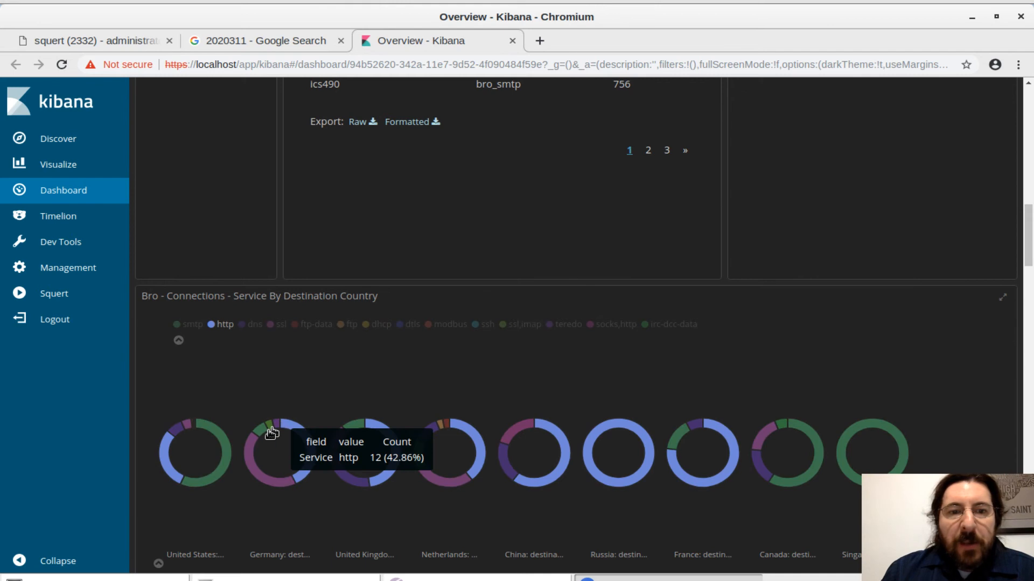
{"action": "mouse_move", "coordinate": [269, 434]}
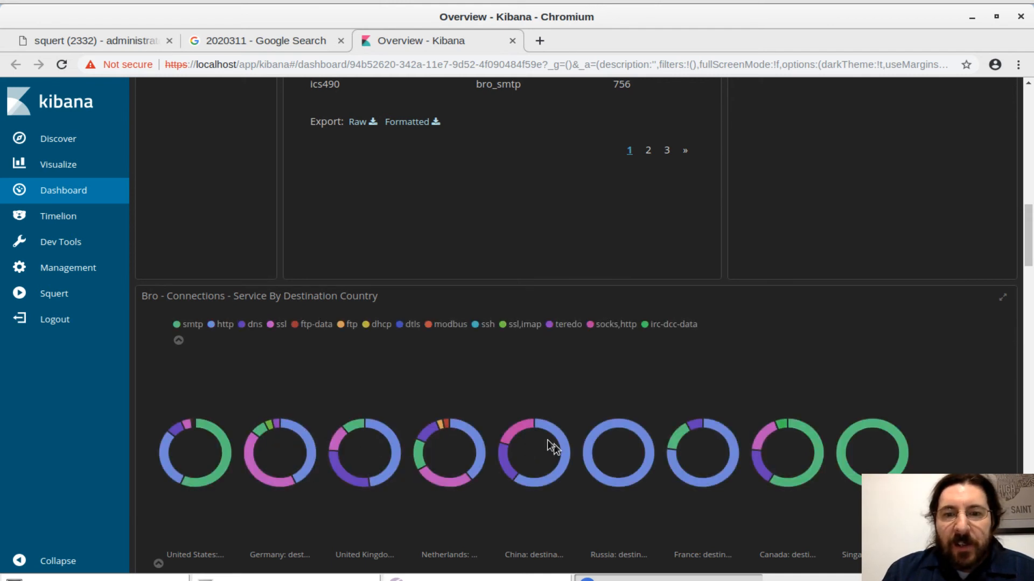
{"action": "mouse_move", "coordinate": [513, 431]}
{"action": "scroll", "coordinate": [513, 431], "scroll_direction": "up", "scroll_amount": 15}
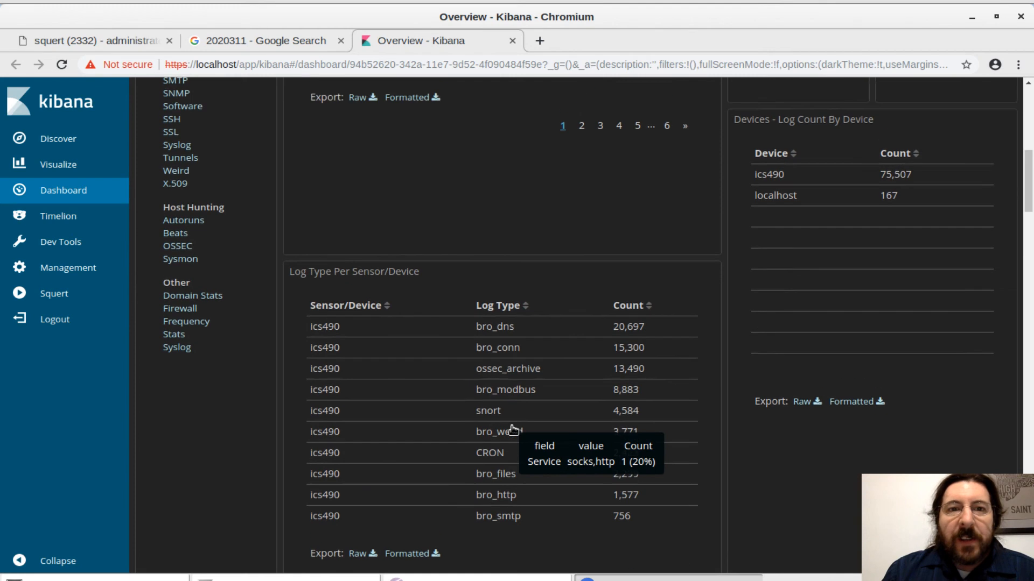
{"action": "scroll", "coordinate": [513, 431], "scroll_direction": "up", "scroll_amount": 4}
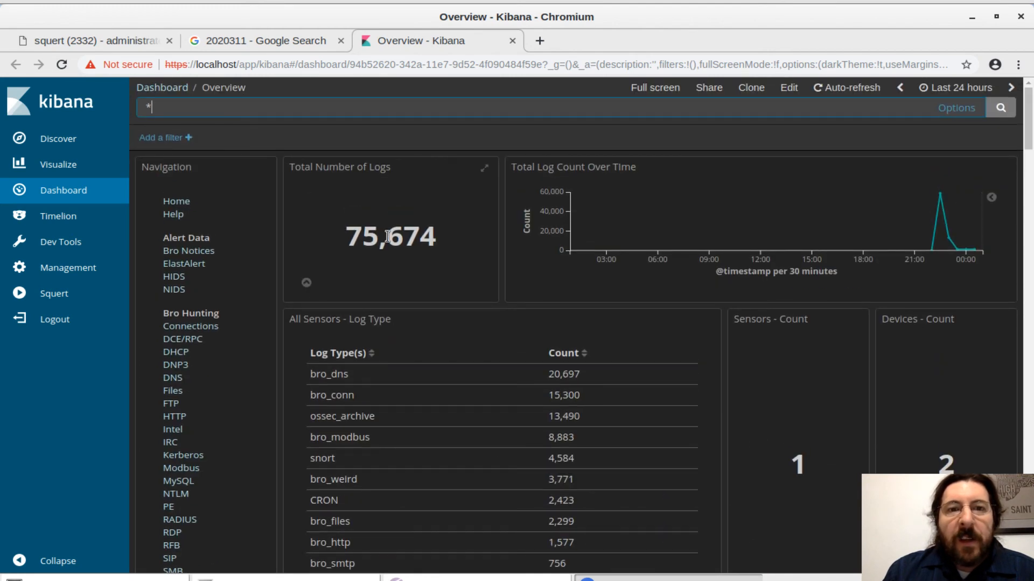
Narrow the dashboard's time range from the log count chart to November 17th 2018, 22:48:36.223 to 22:48:36.510.
{"action": "left_click", "coordinate": [940, 217]}
{"action": "left_click_drag", "start_coordinate": [927, 202], "coordinate": [958, 232]}
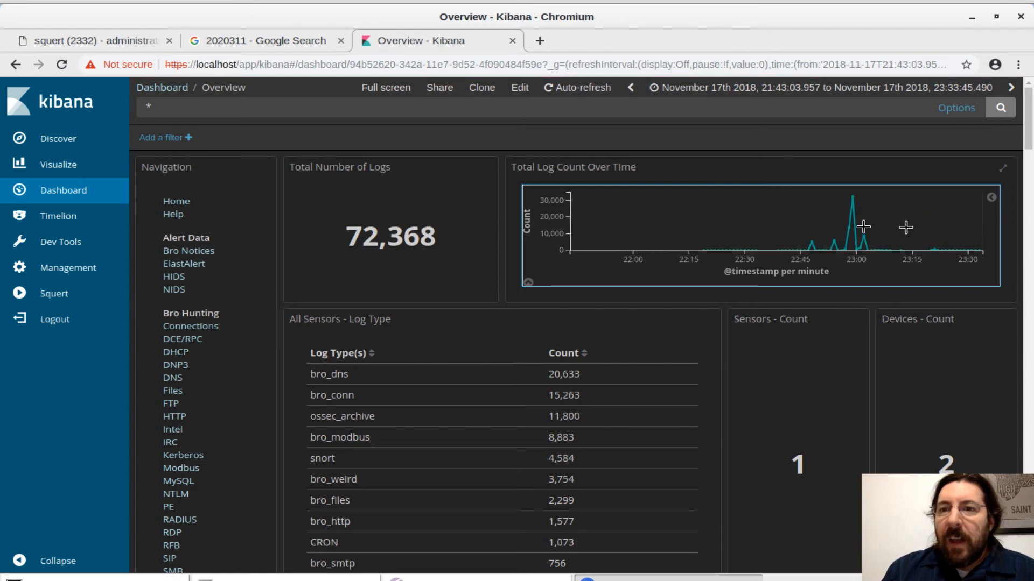
{"action": "left_click", "coordinate": [808, 246]}
{"action": "left_click_drag", "start_coordinate": [790, 248], "coordinate": [829, 248]}
{"action": "mouse_move", "coordinate": [851, 189]}
{"action": "left_mouse_down"}
{"action": "mouse_move", "coordinate": [870, 223]}
{"action": "mouse_move", "coordinate": [874, 208]}
{"action": "left_mouse_up"}
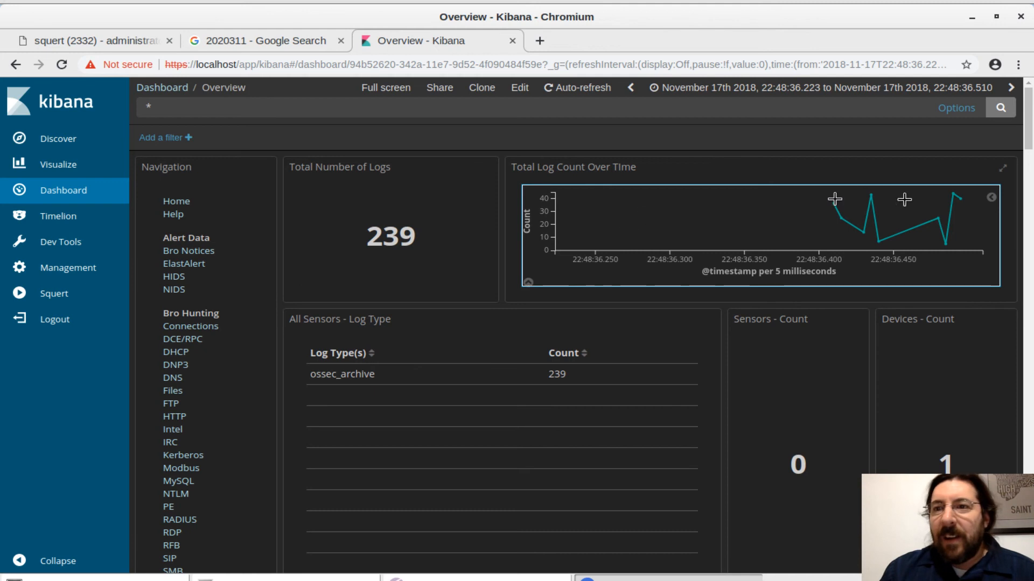
Narrow the log count chart's time range to 22:48:36.400 through 22:48:36.510 and switch the chart to its data table.
{"action": "left_click", "coordinate": [991, 199]}
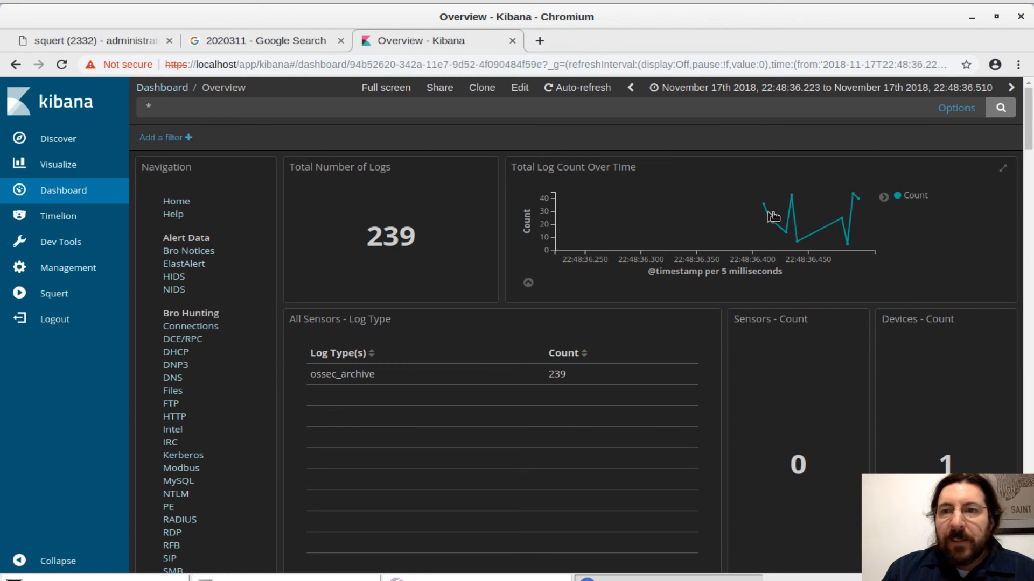
{"action": "right_click", "coordinate": [738, 220]}
{"action": "left_click", "coordinate": [704, 221]}
{"action": "left_click_drag", "start_coordinate": [754, 213], "coordinate": [868, 220]}
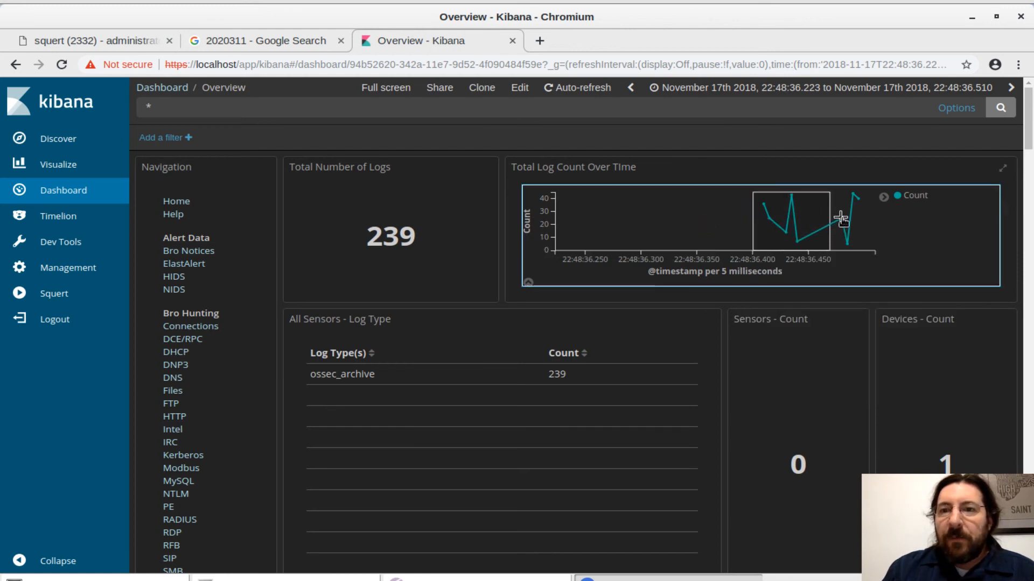
{"action": "left_click", "coordinate": [885, 200]}
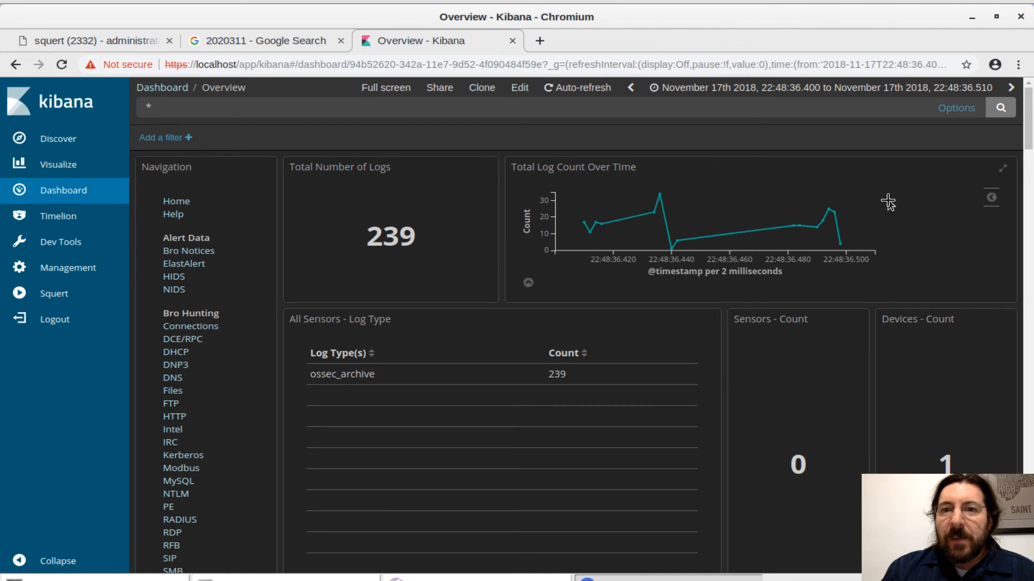
{"action": "left_click", "coordinate": [991, 202]}
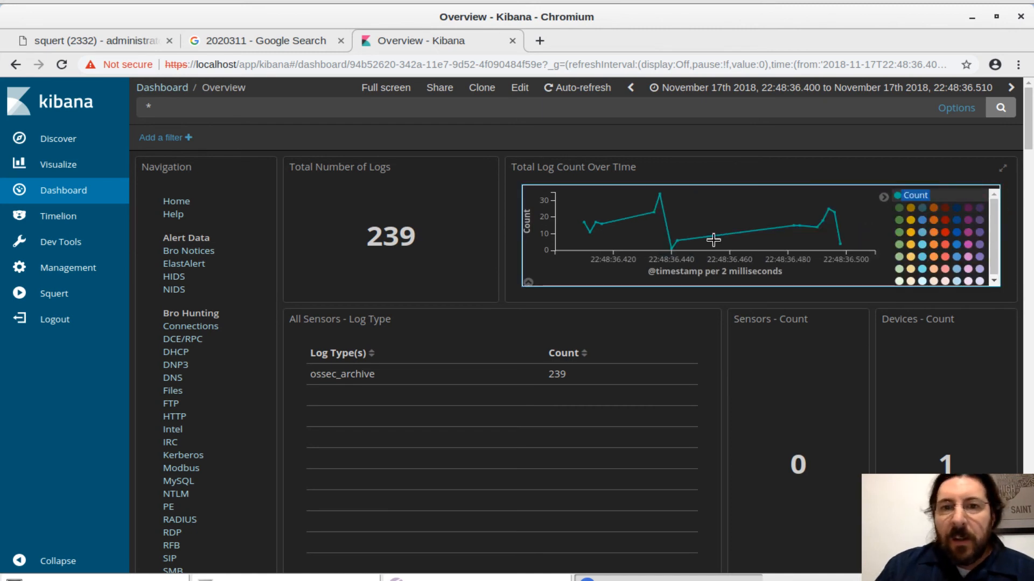
{"action": "left_click", "coordinate": [527, 283]}
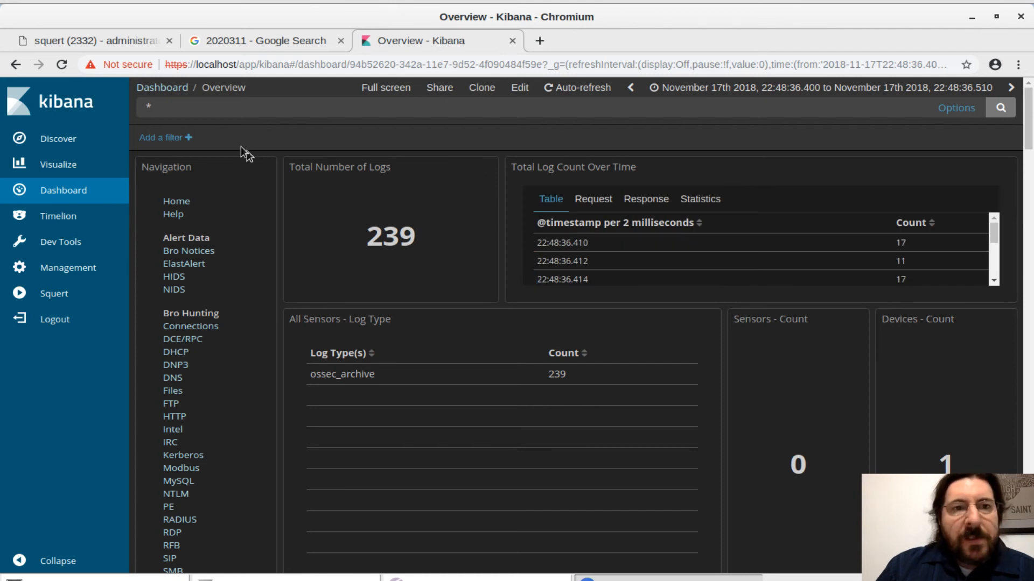
Search the Overview dashboard for file ID FTjsw63NroefCWW4n4 within the narrowed time range.
{"action": "double_click", "coordinate": [202, 109]}
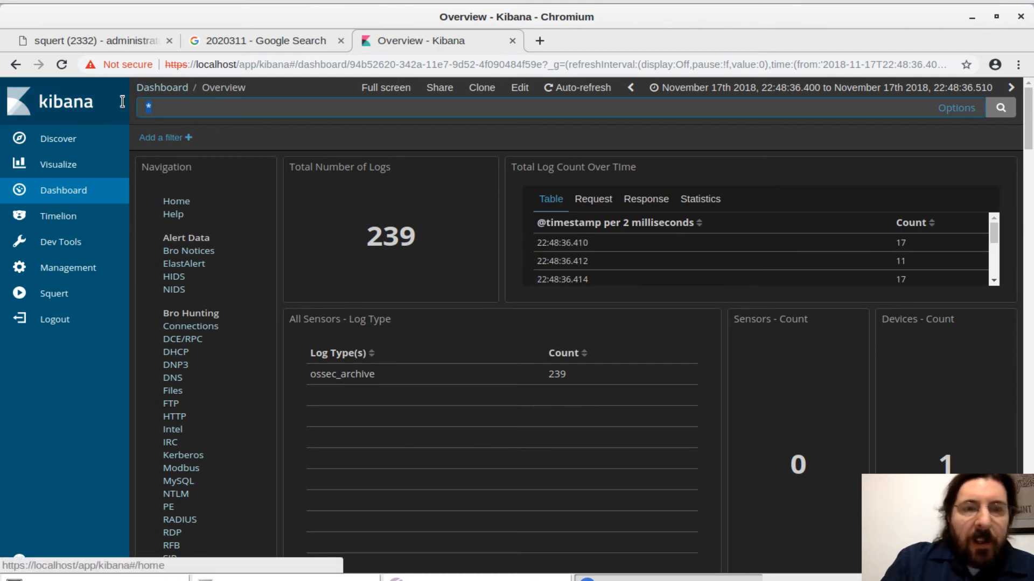
{"action": "key", "text": "ctrl+v"}
{"action": "key", "text": "Return"}
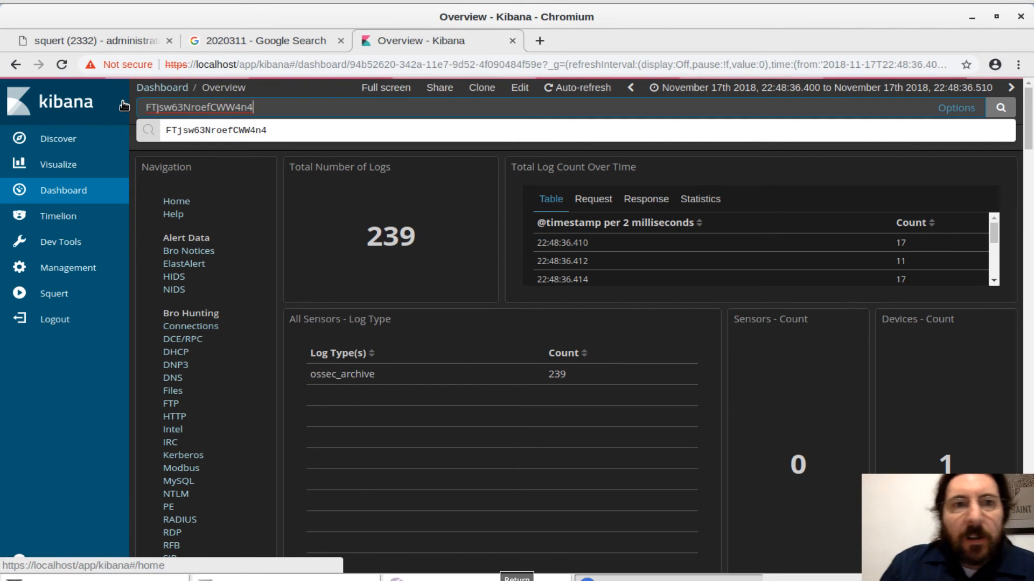
{"action": "left_click", "coordinate": [1000, 108]}
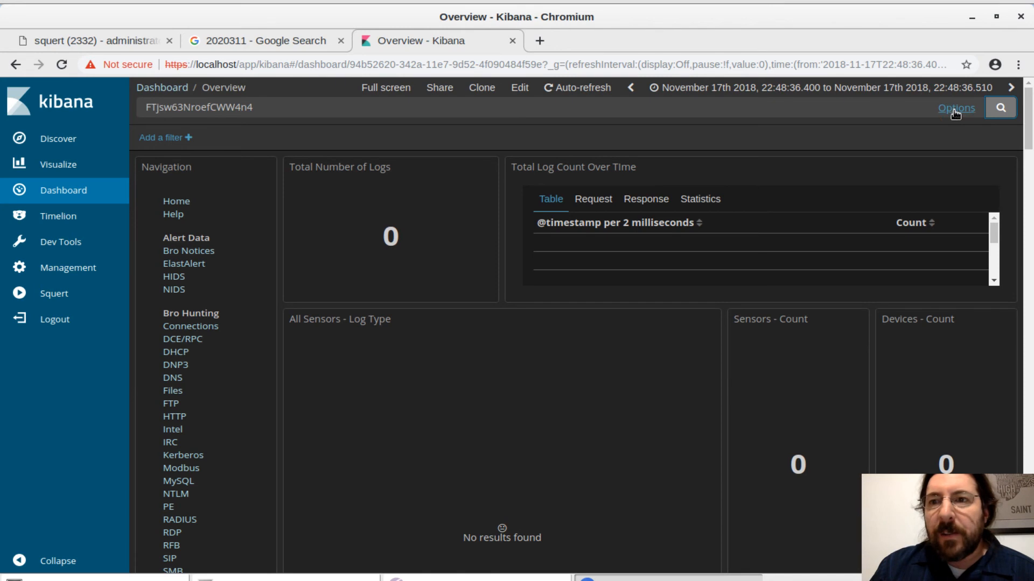
{"action": "left_click", "coordinate": [954, 110]}
{"action": "left_click", "coordinate": [596, 346]}
{"action": "left_click", "coordinate": [553, 203]}
Close the Kibana tab, relaunch Kibana from the desktop and log in as administrator with the account password.
{"action": "left_click", "coordinate": [513, 41]}
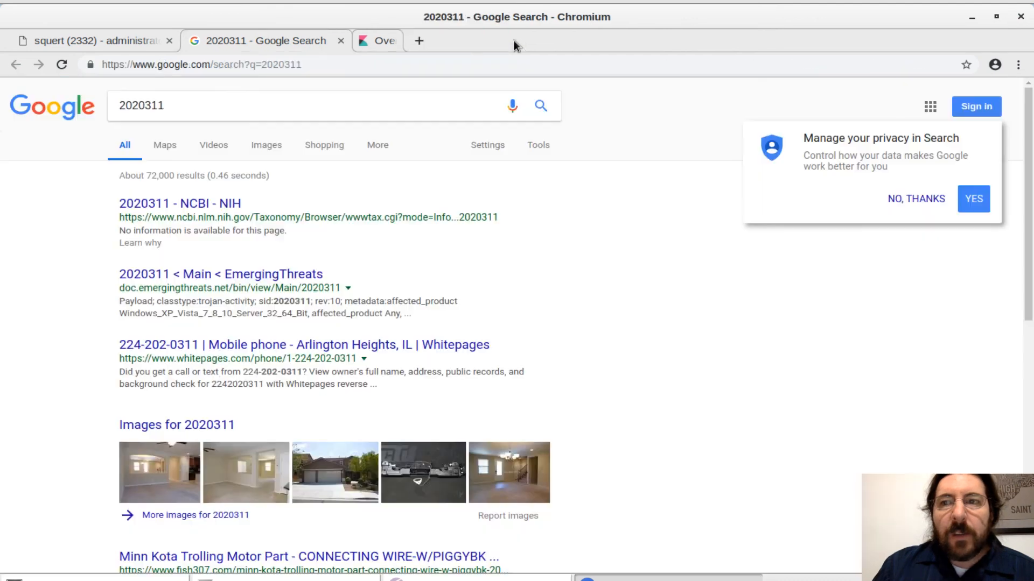
{"action": "left_click", "coordinate": [972, 18]}
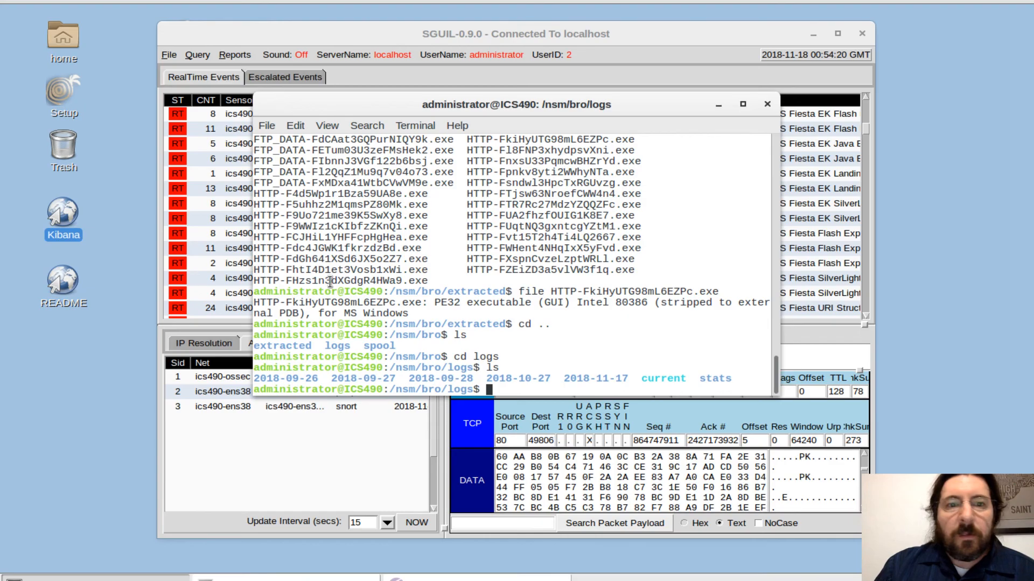
{"action": "left_click", "coordinate": [69, 217]}
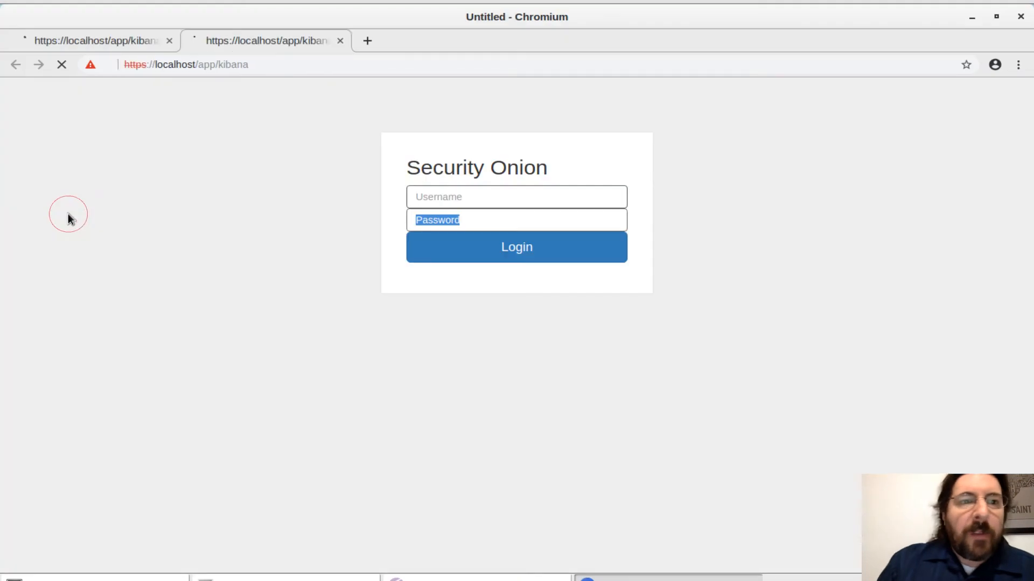
{"action": "left_click", "coordinate": [433, 201]}
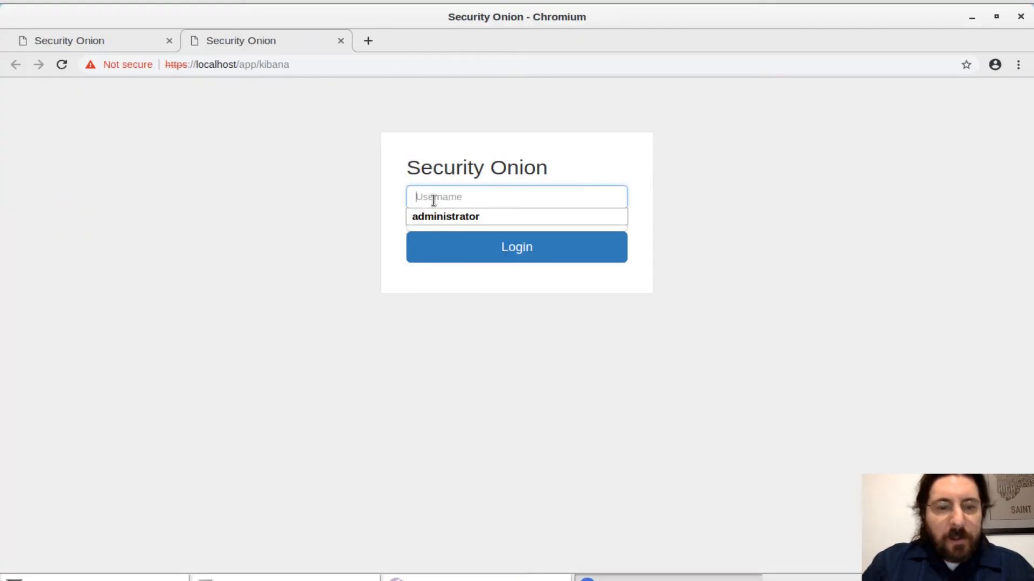
{"action": "left_click", "coordinate": [452, 216]}
{"action": "left_click", "coordinate": [448, 220]}
{"action": "type", "text": "•"}
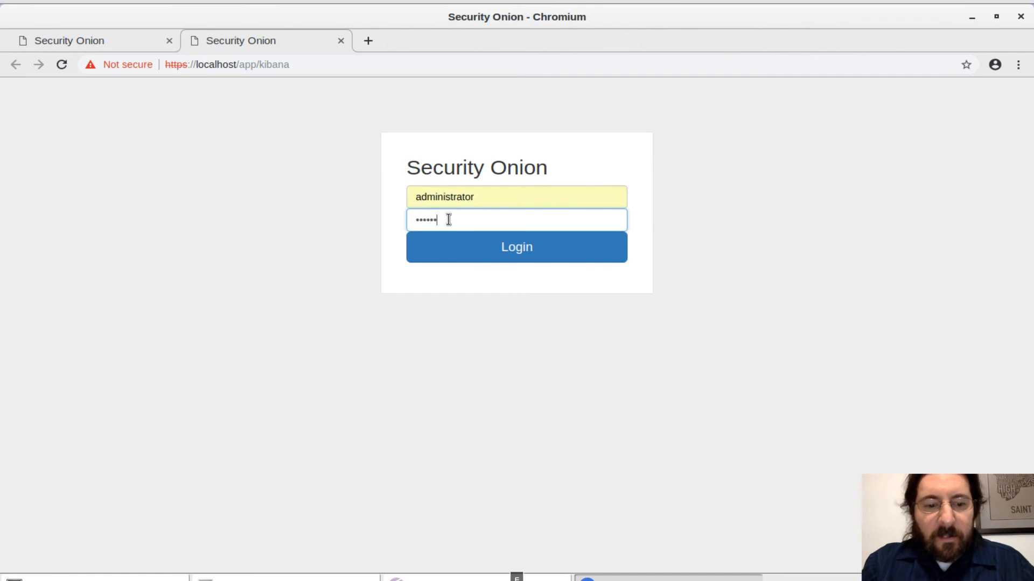
{"action": "type", "text": "••••••••"}
{"action": "key", "text": "Return"}
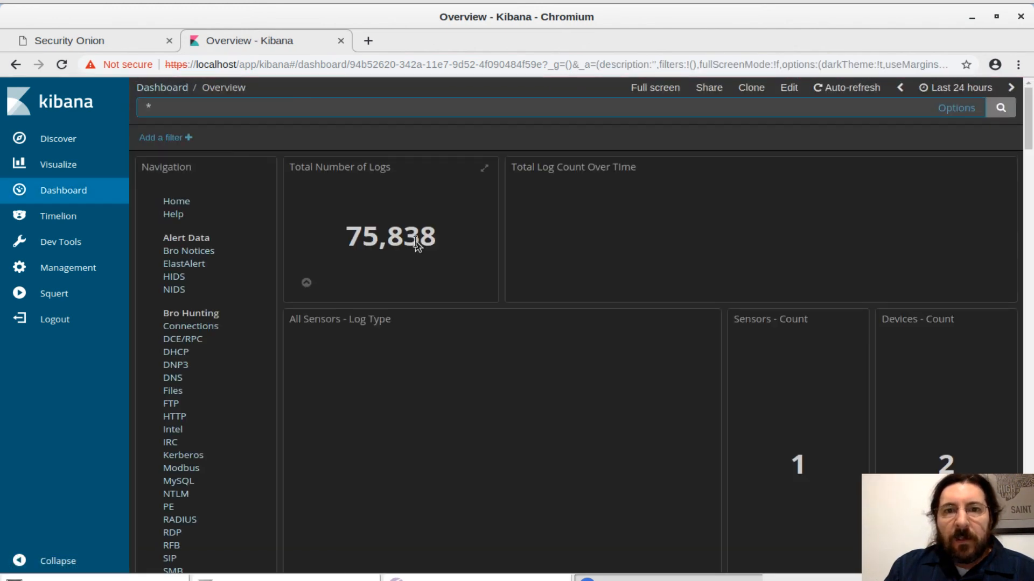
Search the last 24 hours of logs for file ID FTjsw63NroefCWW4n4 and filter the results to the bro_http log type.
{"action": "right_click", "coordinate": [172, 110]}
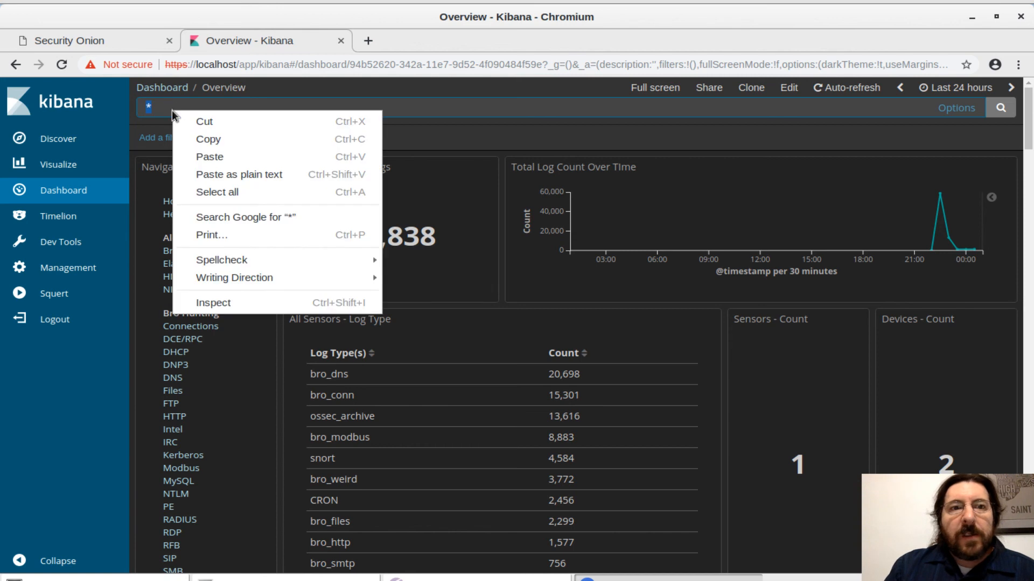
{"action": "left_click", "coordinate": [212, 154]}
{"action": "key", "text": "Return"}
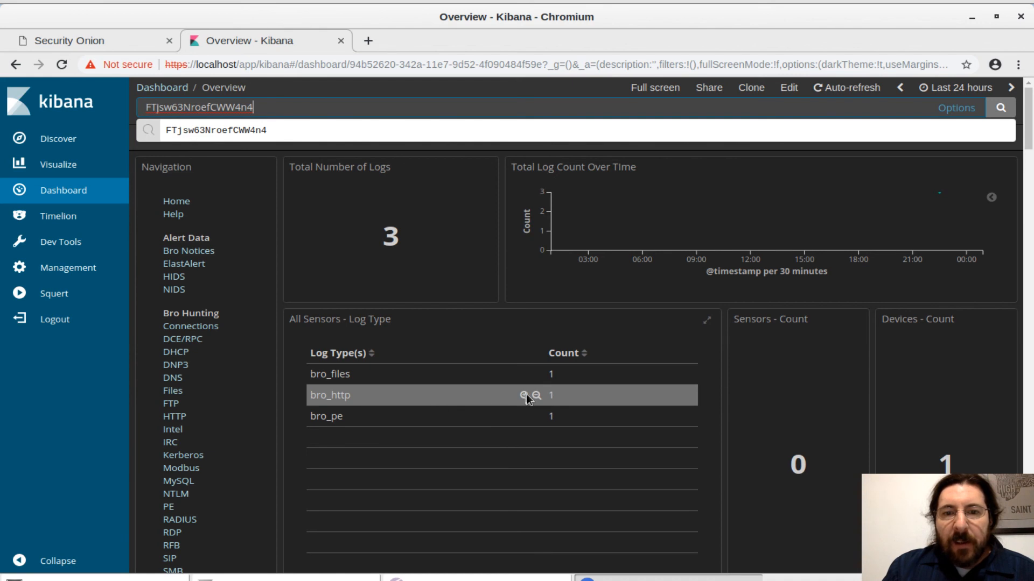
{"action": "left_click", "coordinate": [524, 396]}
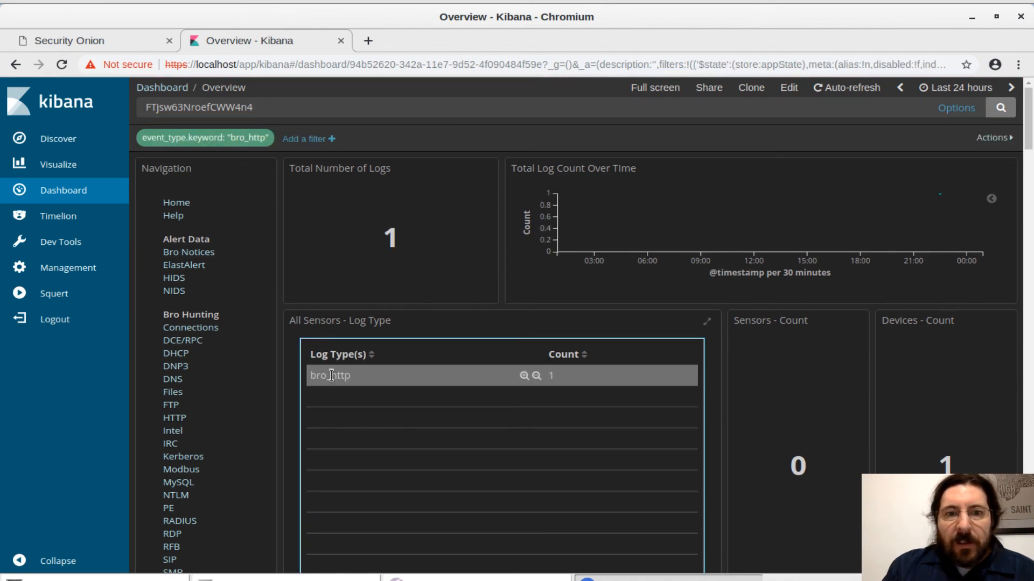
Narrow the time range to November 17th 2018, 22:30 to 23:00, and examine the dashboard's alert counts, summaries and notice types.
{"action": "left_click", "coordinate": [945, 202]}
{"action": "left_click", "coordinate": [1030, 215]}
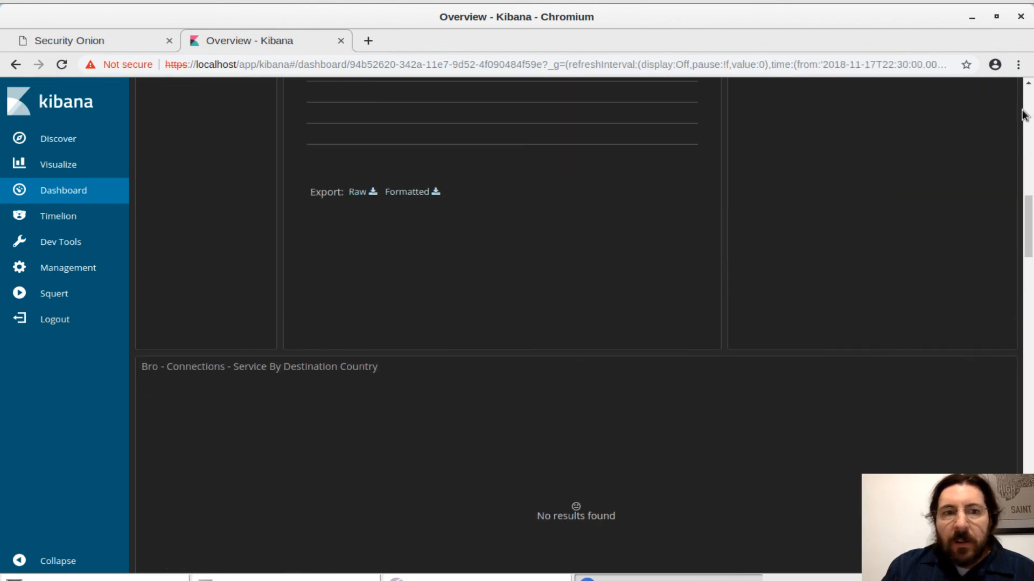
{"action": "scroll", "coordinate": [809, 202], "scroll_direction": "down", "scroll_amount": 15}
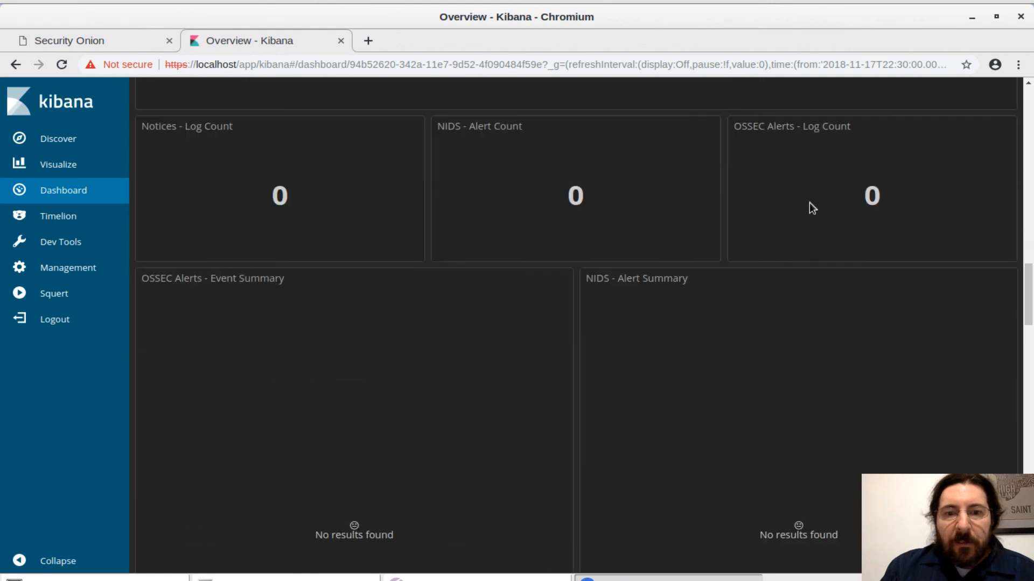
{"action": "scroll", "coordinate": [810, 203], "scroll_direction": "down", "scroll_amount": 5}
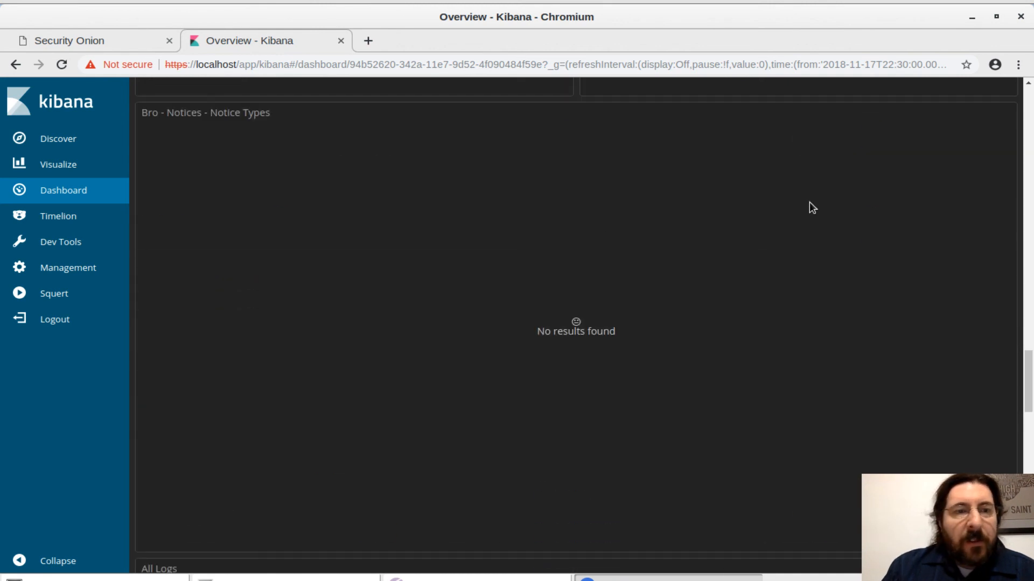
{"action": "scroll", "coordinate": [809, 202], "scroll_direction": "down", "scroll_amount": 2}
Check the log entries in Kibana's Discover view and the Overview dashboard, and switch to Squert.
{"action": "left_click", "coordinate": [55, 141]}
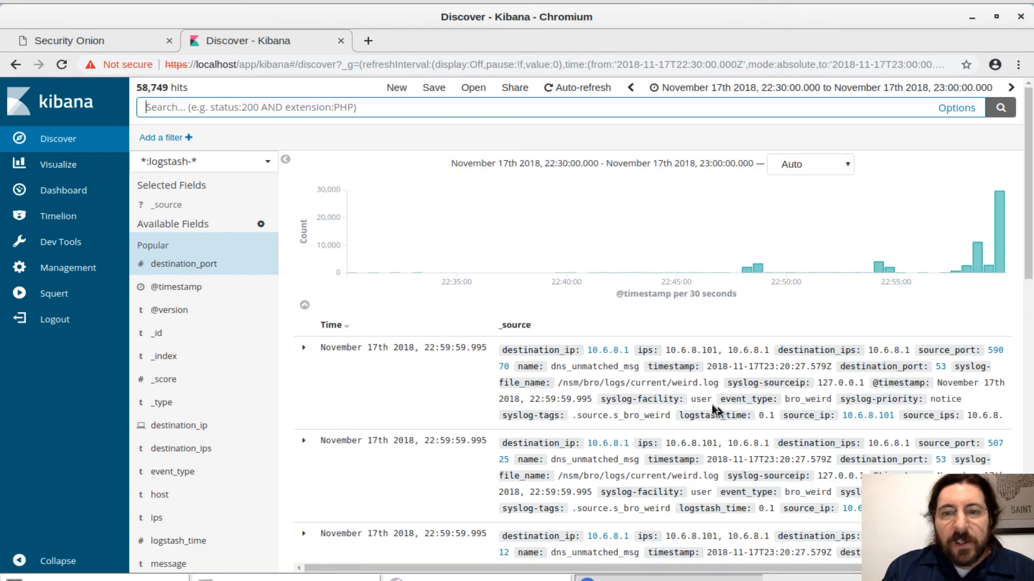
{"action": "left_click", "coordinate": [60, 190]}
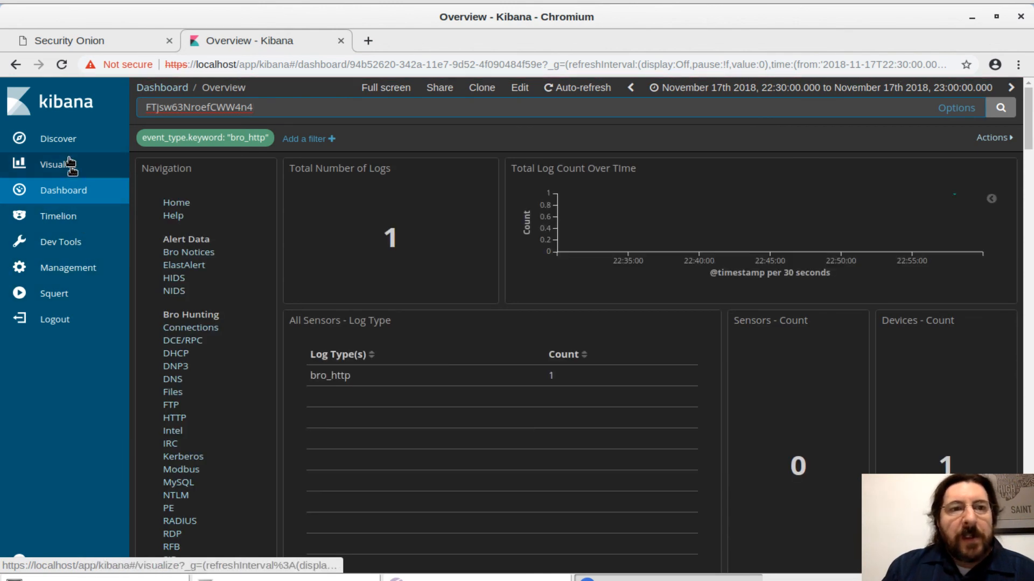
{"action": "left_click", "coordinate": [65, 293]}
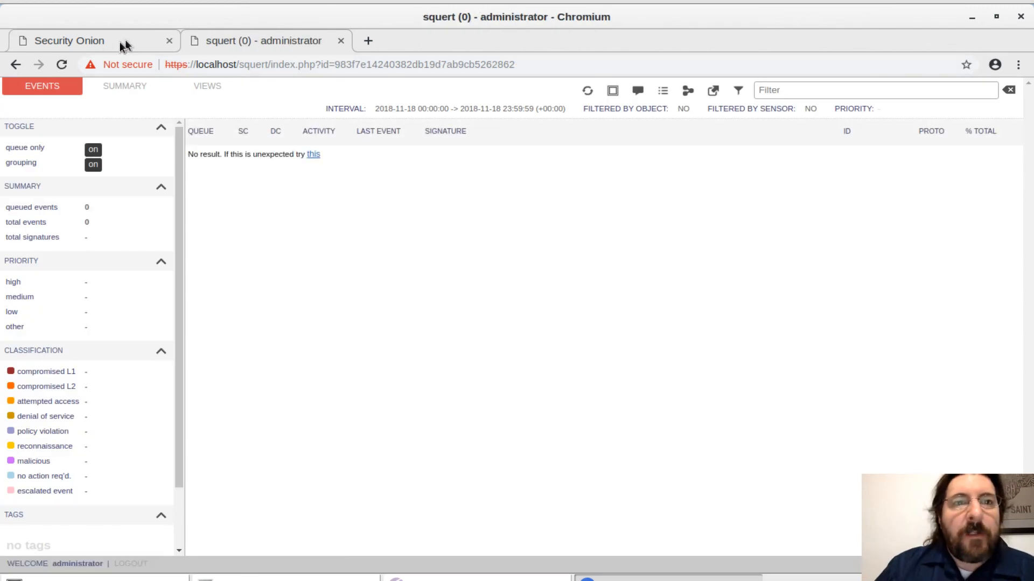
Minimize the browser to show the desktop, reopen Kibana and view the Timelion time series chart.
{"action": "left_click", "coordinate": [88, 44]}
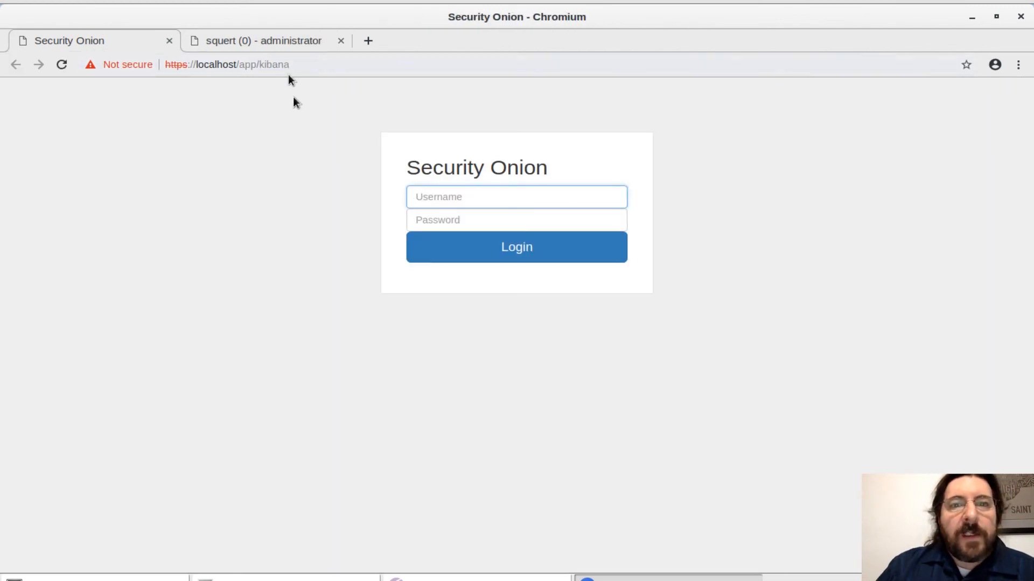
{"action": "key", "text": "ctrl+Left"}
{"action": "key", "text": "ctrl+Right"}
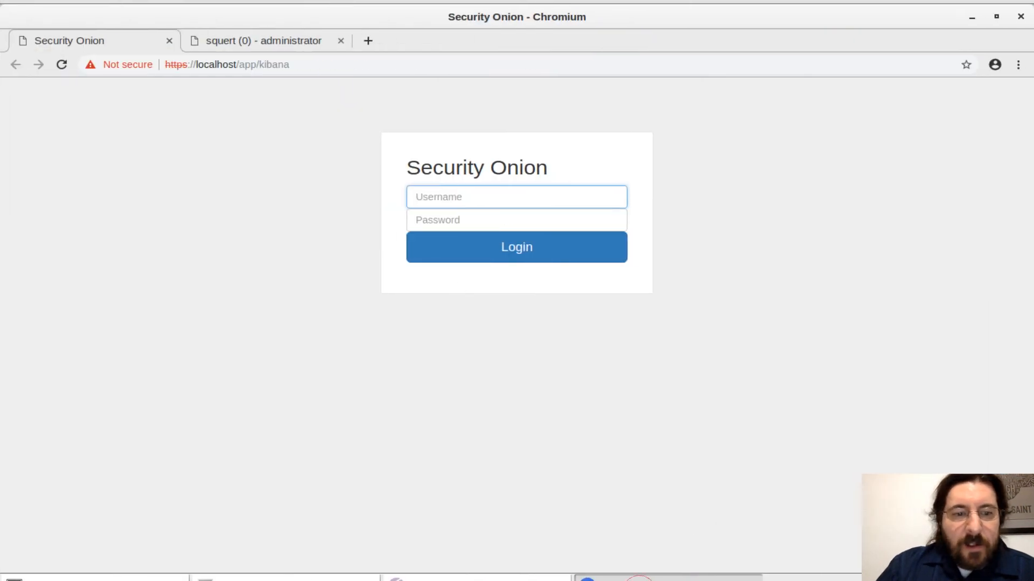
{"action": "left_click", "coordinate": [641, 578]}
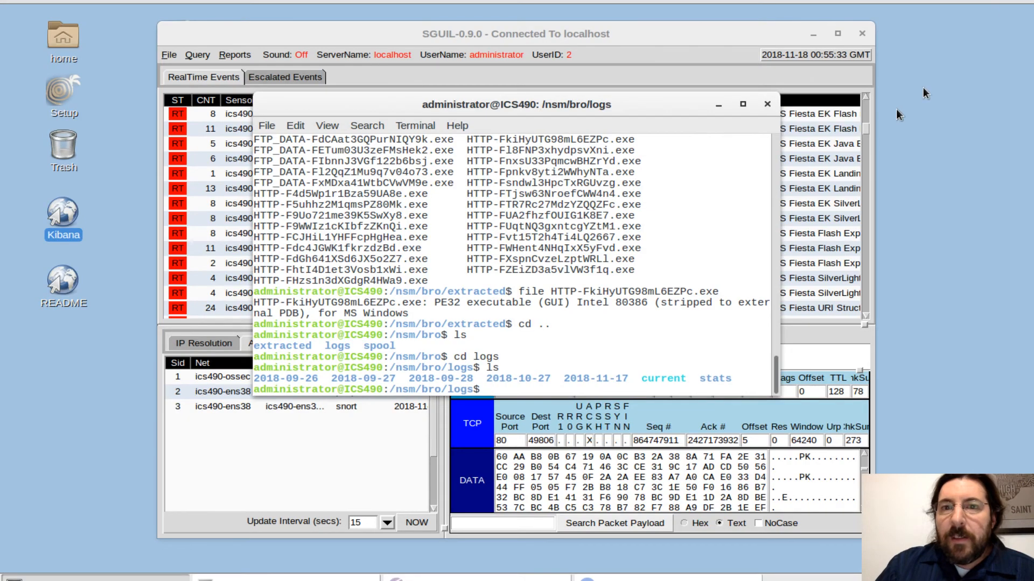
{"action": "left_click", "coordinate": [50, 232]}
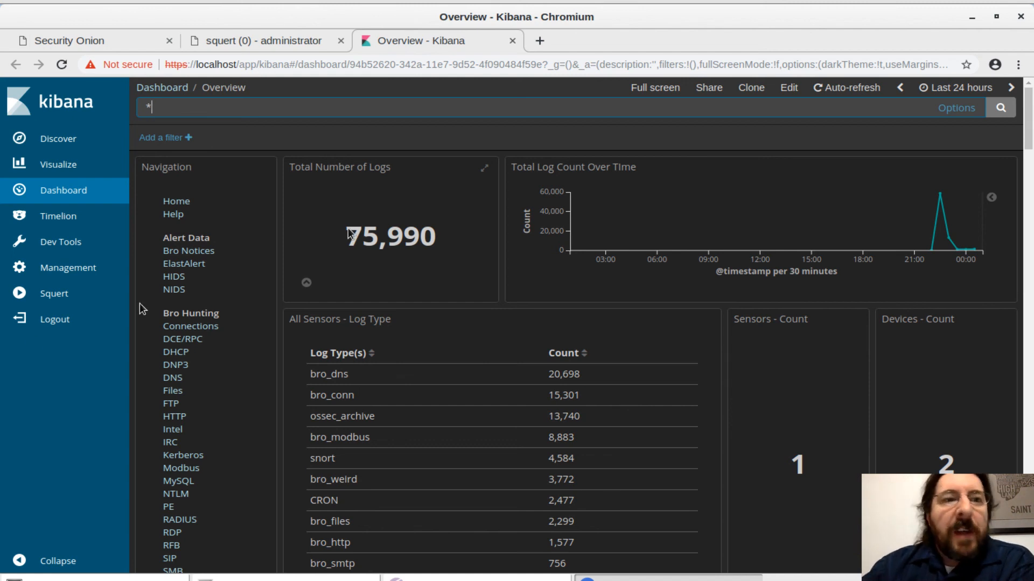
{"action": "left_click", "coordinate": [36, 222]}
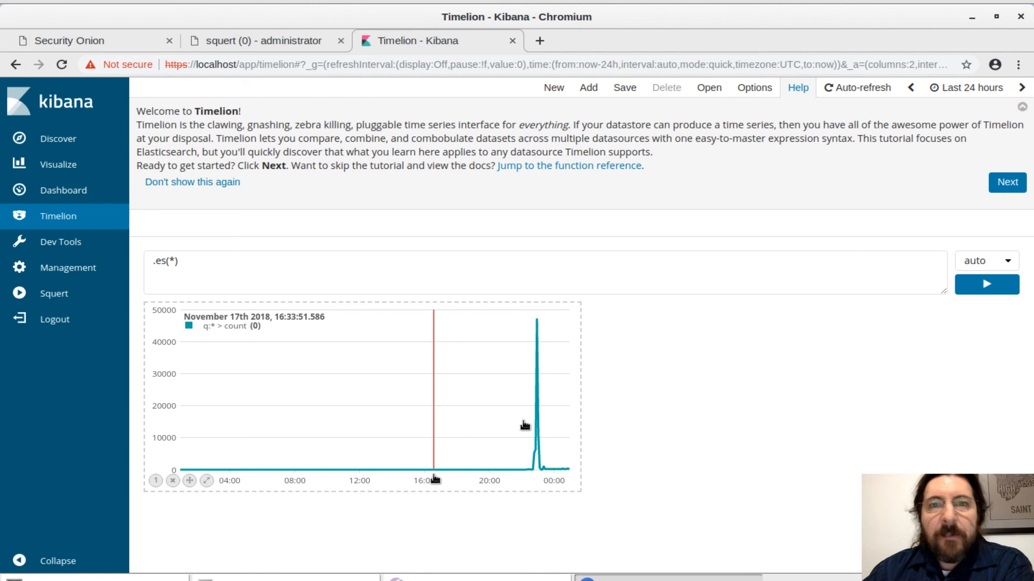
{"action": "key", "text": "ctrl+Left"}
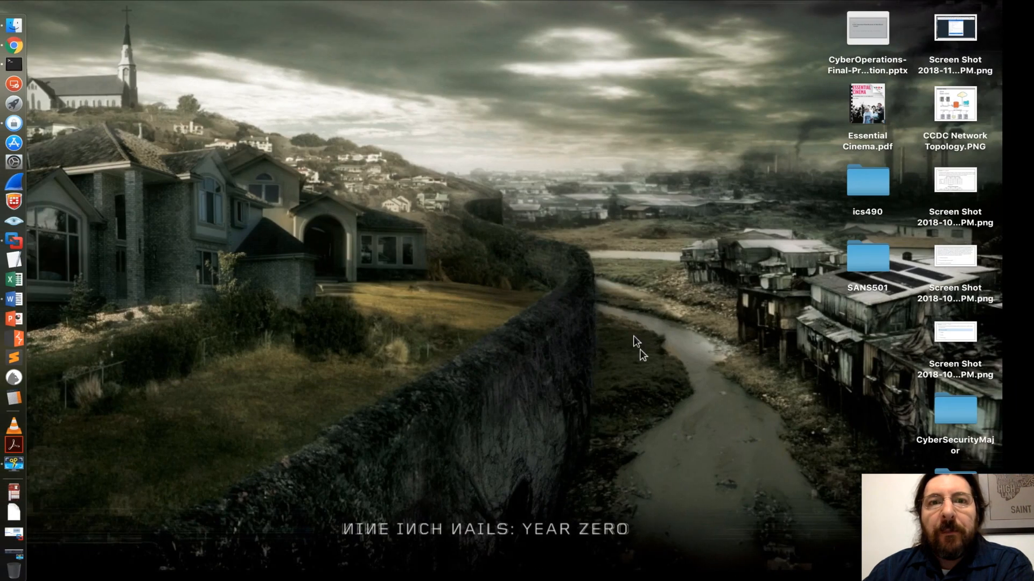
{"action": "left_click", "coordinate": [523, 3]}
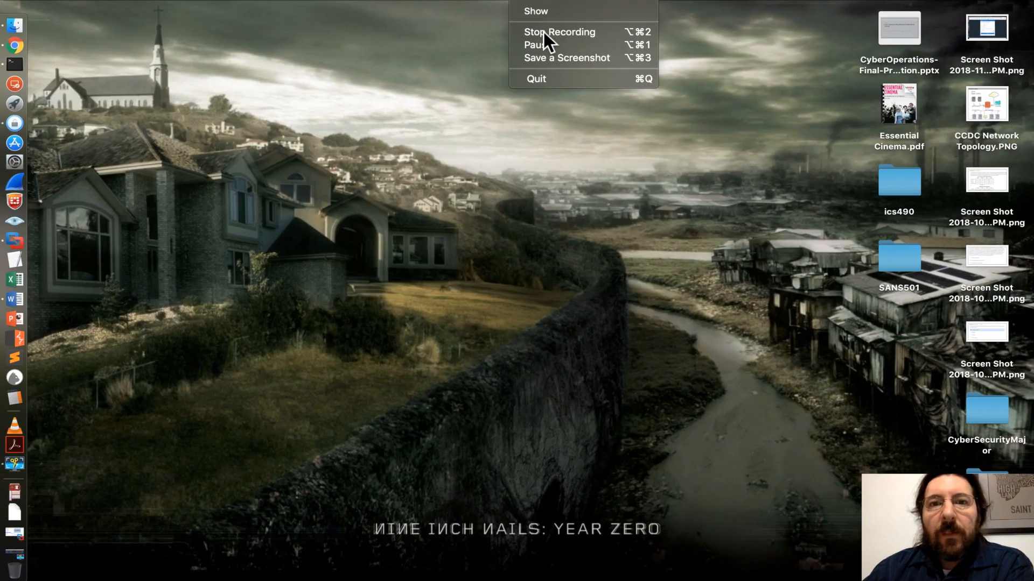